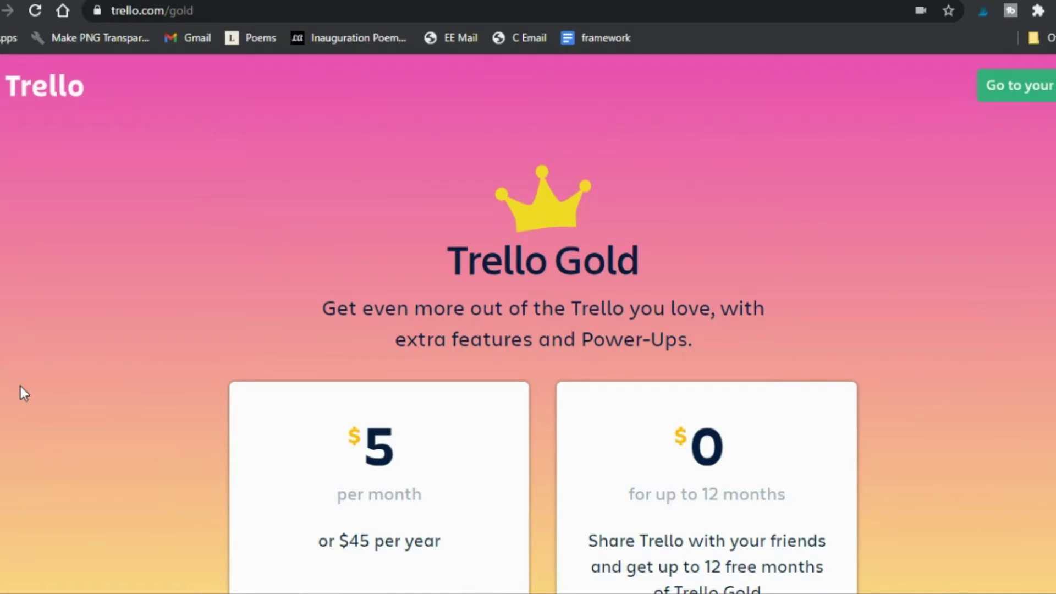
Step: Review the Trello Gold pricing options, covering the paid plan and the free months earned by sharing Trello
scroll(21, 388, down, 2)
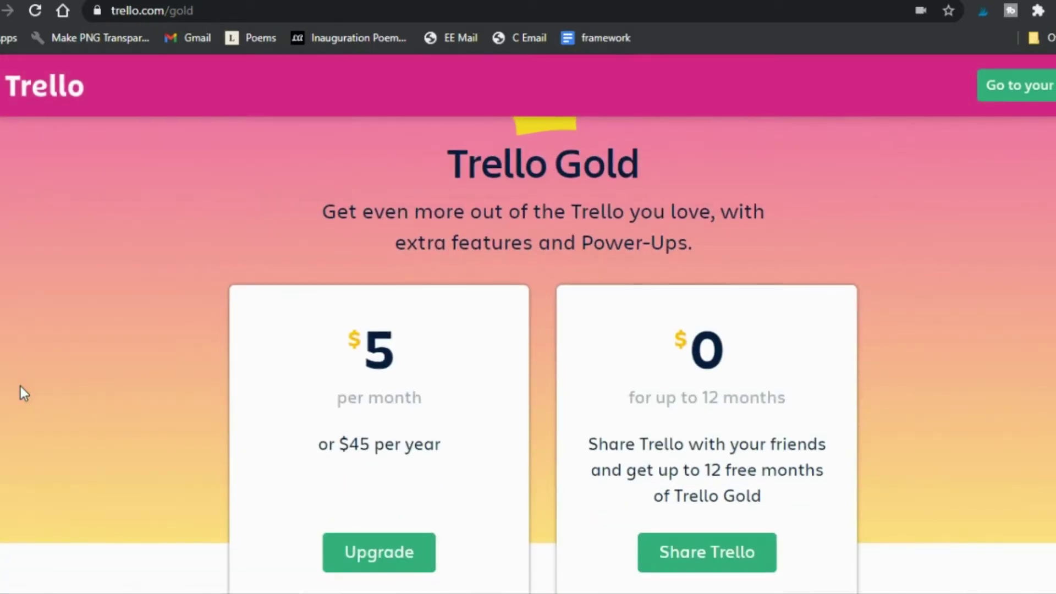
scroll(21, 388, down, 1)
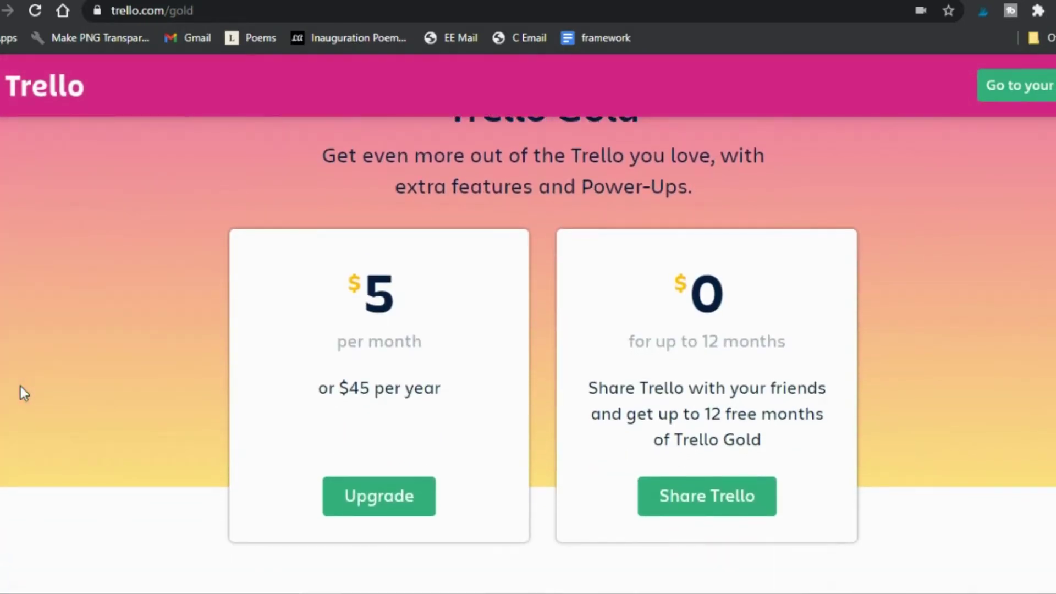
scroll(21, 392, down, 1)
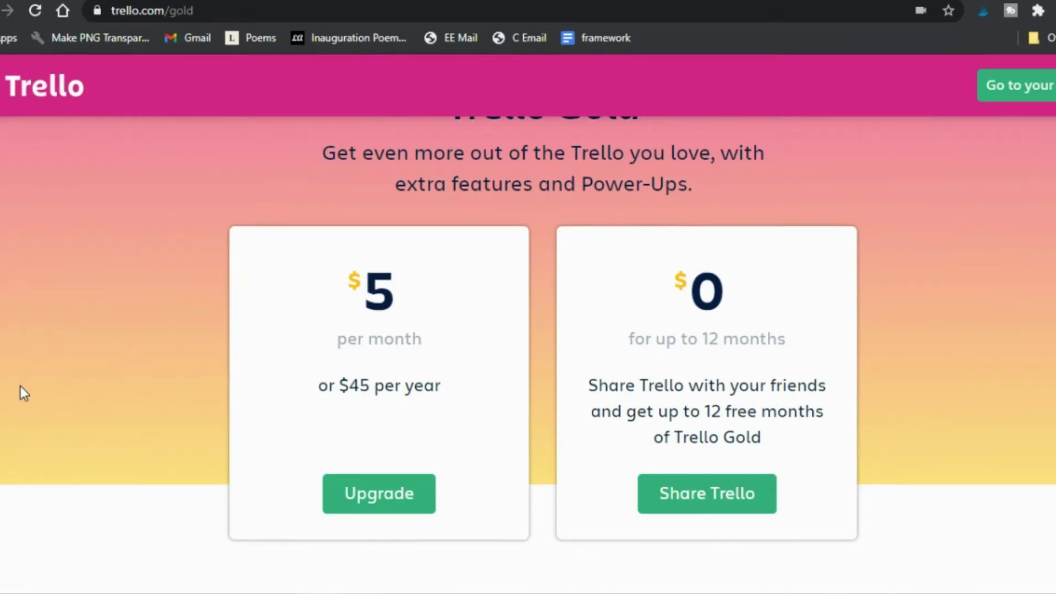
scroll(20, 386, down, 1)
scroll(21, 386, down, 1)
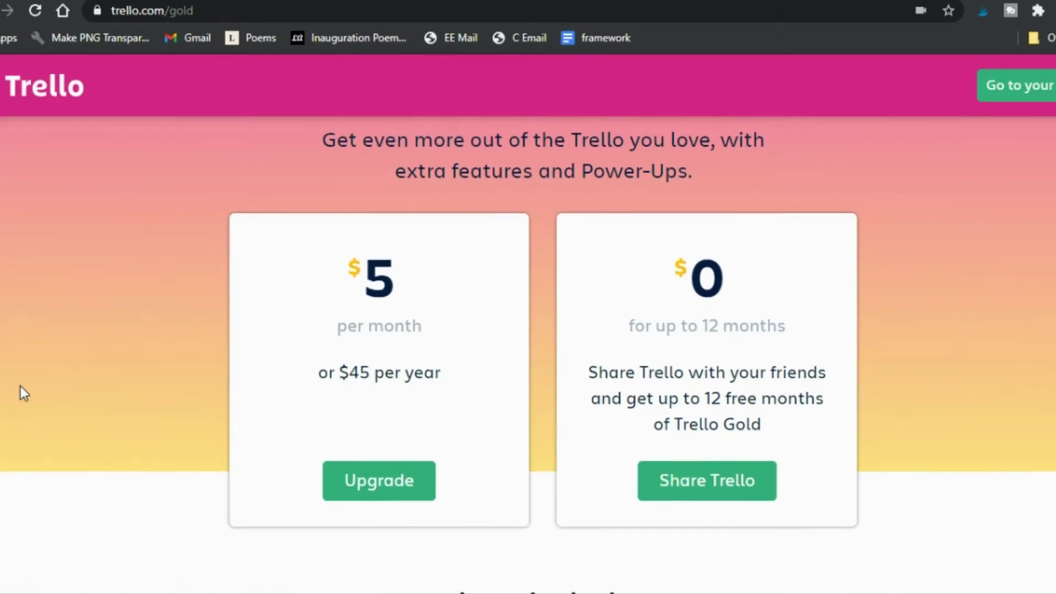
scroll(21, 386, down, 1)
scroll(21, 386, down, 1)
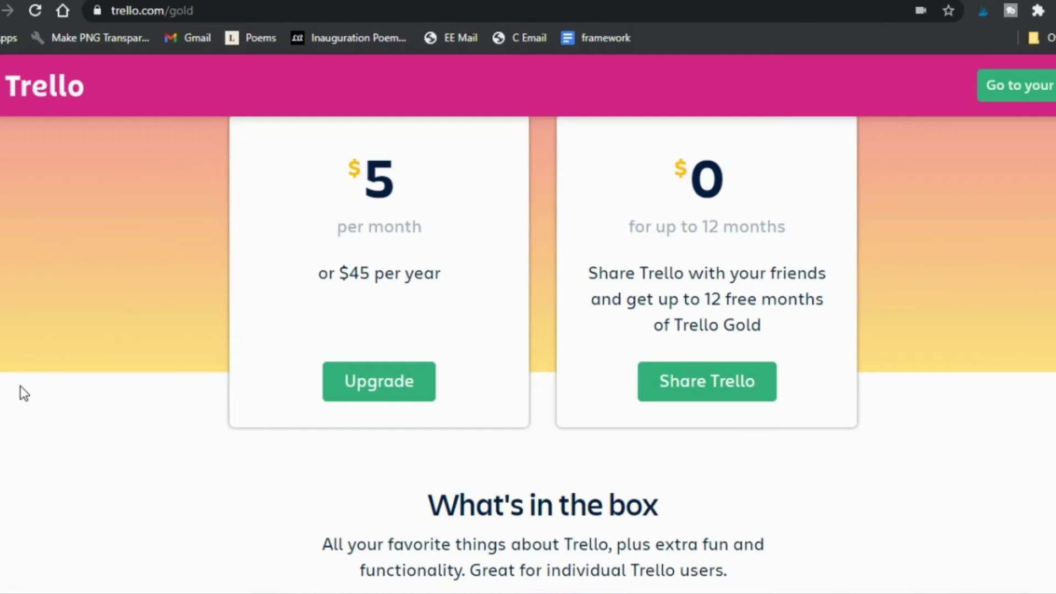
scroll(20, 386, up, 1)
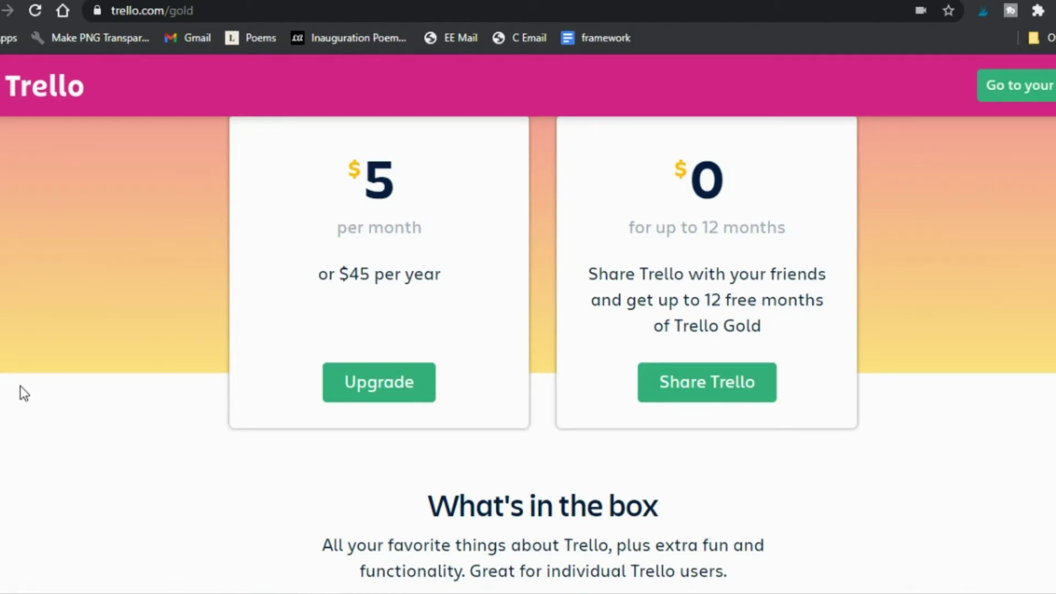
scroll(21, 386, down, 1)
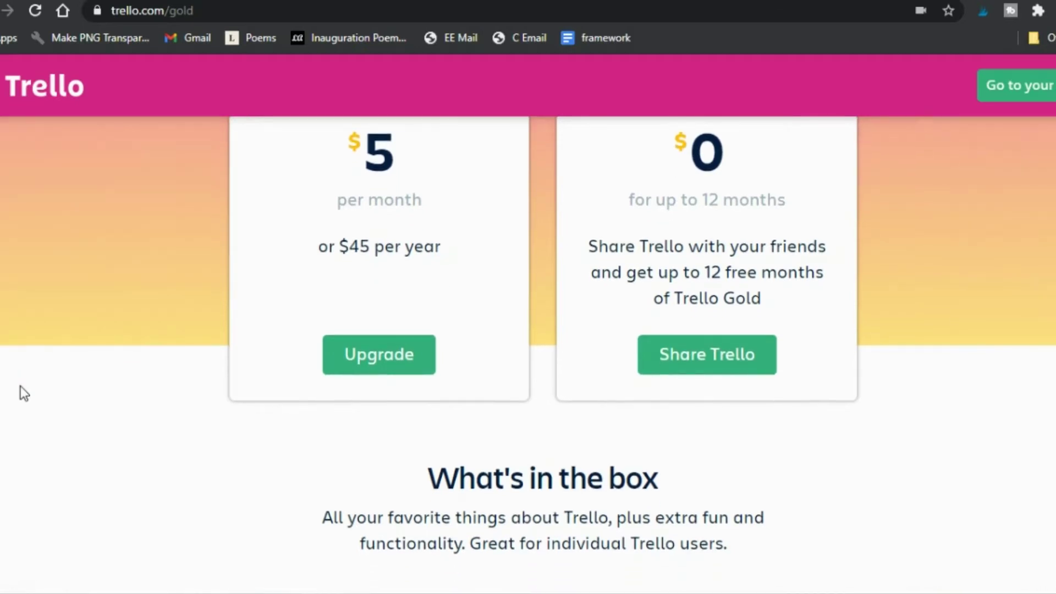
Step: Examine the feature comparison between Trello and Trello Gold, from Mobile Apps through Advanced Automation
scroll(20, 386, down, 8)
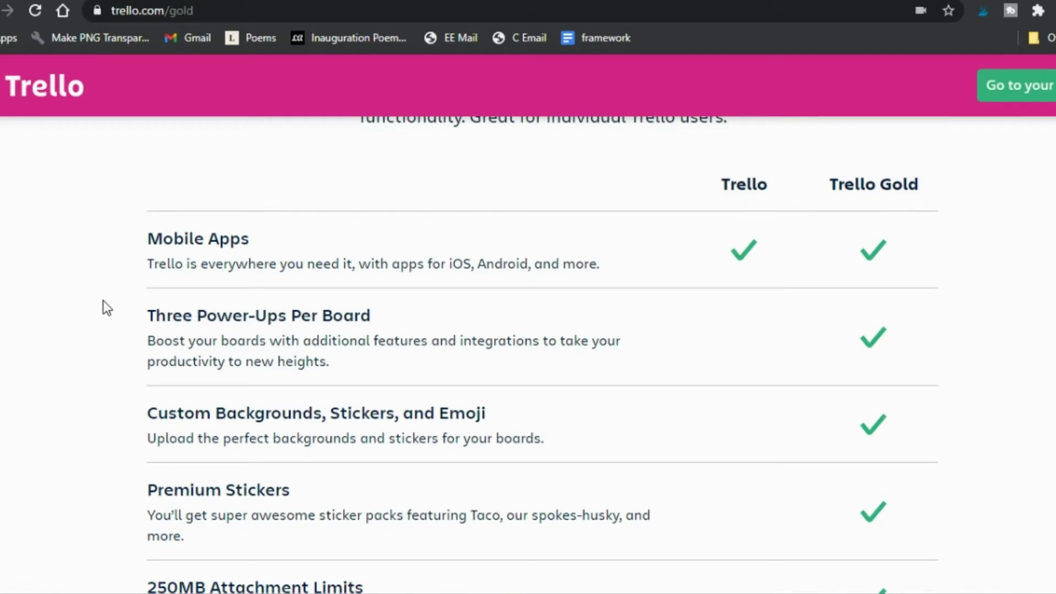
scroll(109, 340, down, 1)
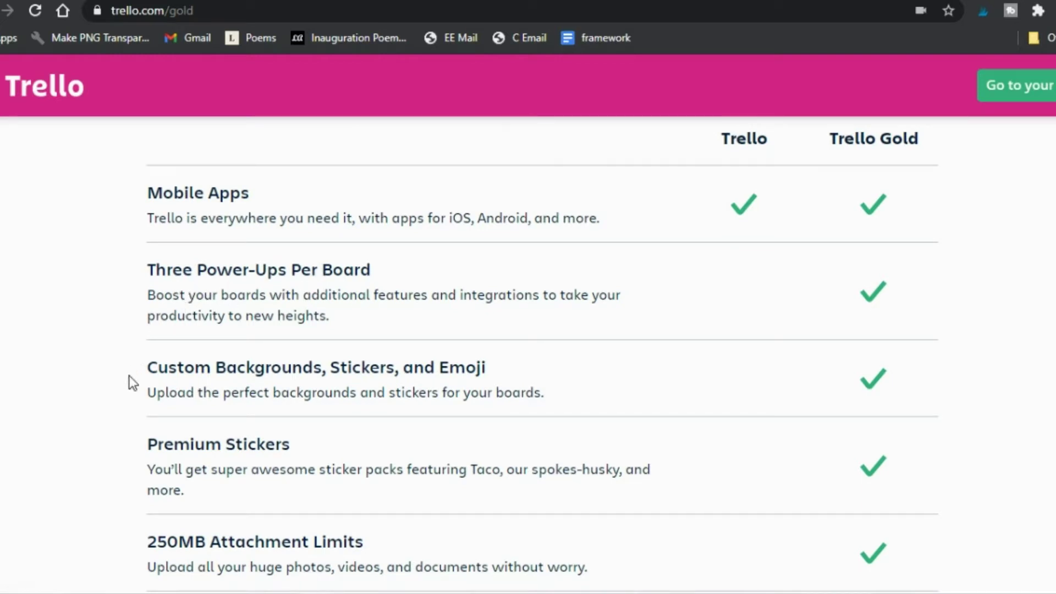
scroll(127, 380, down, 1)
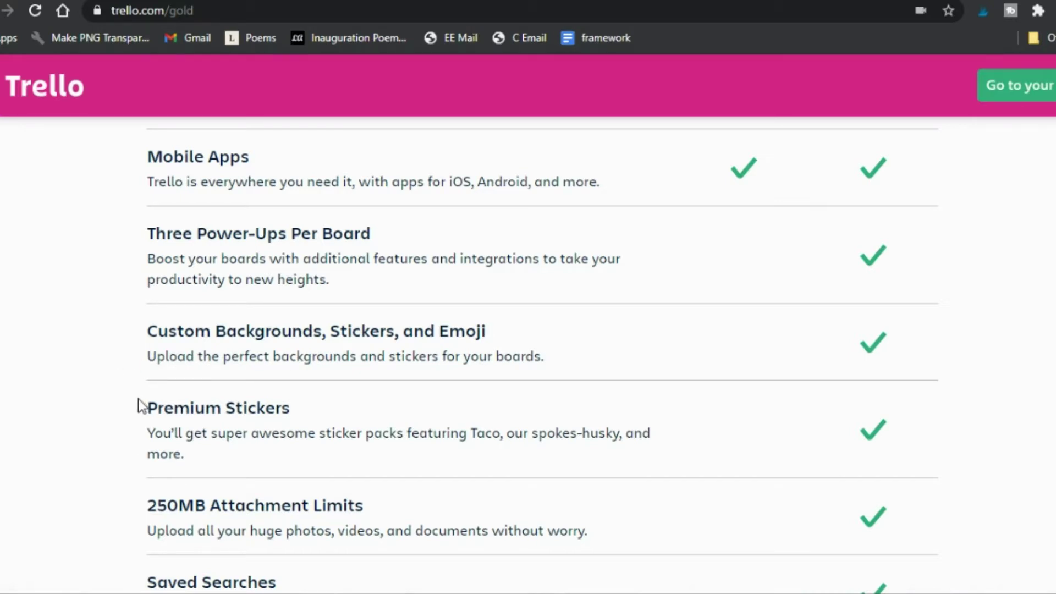
scroll(95, 415, down, 1)
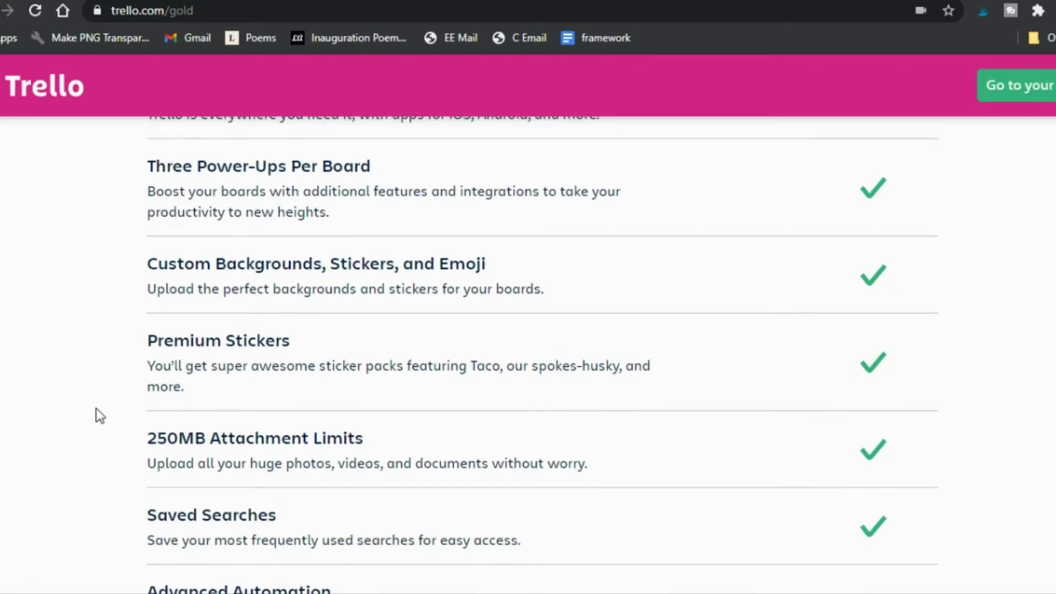
scroll(96, 415, down, 1)
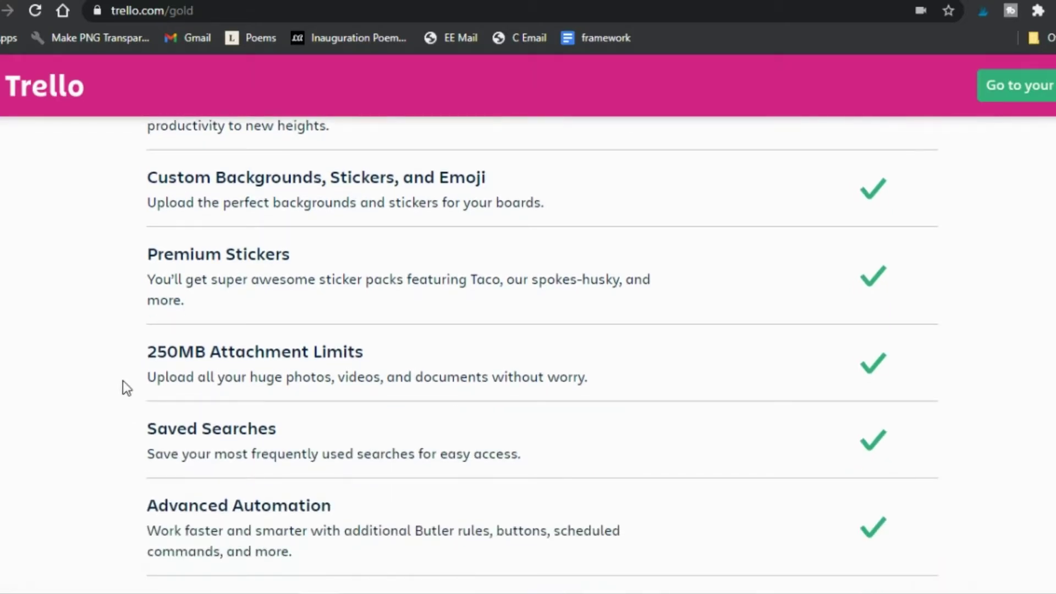
scroll(123, 380, down, 1)
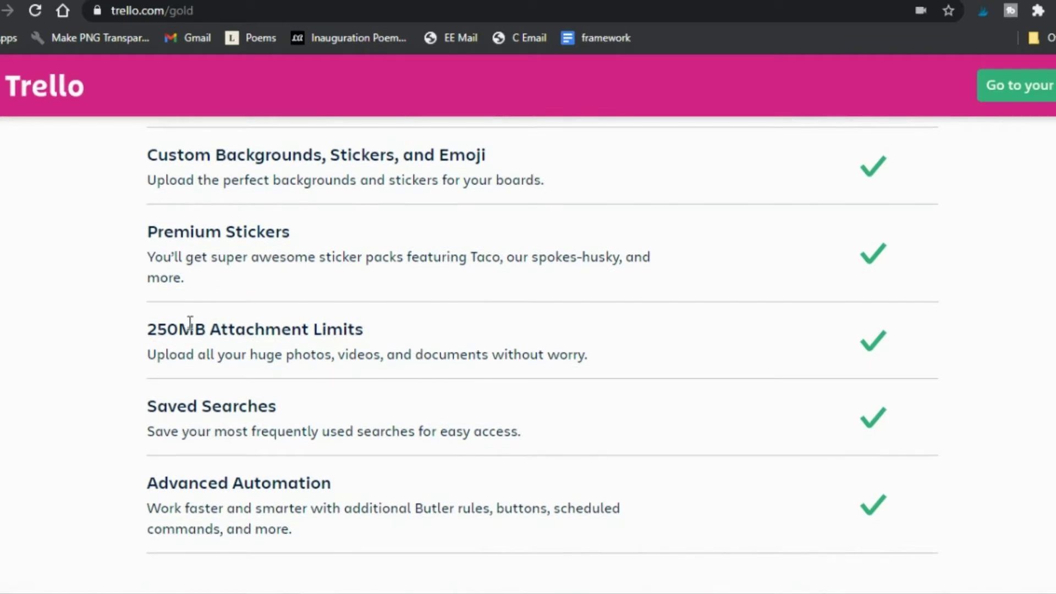
scroll(184, 324, down, 1)
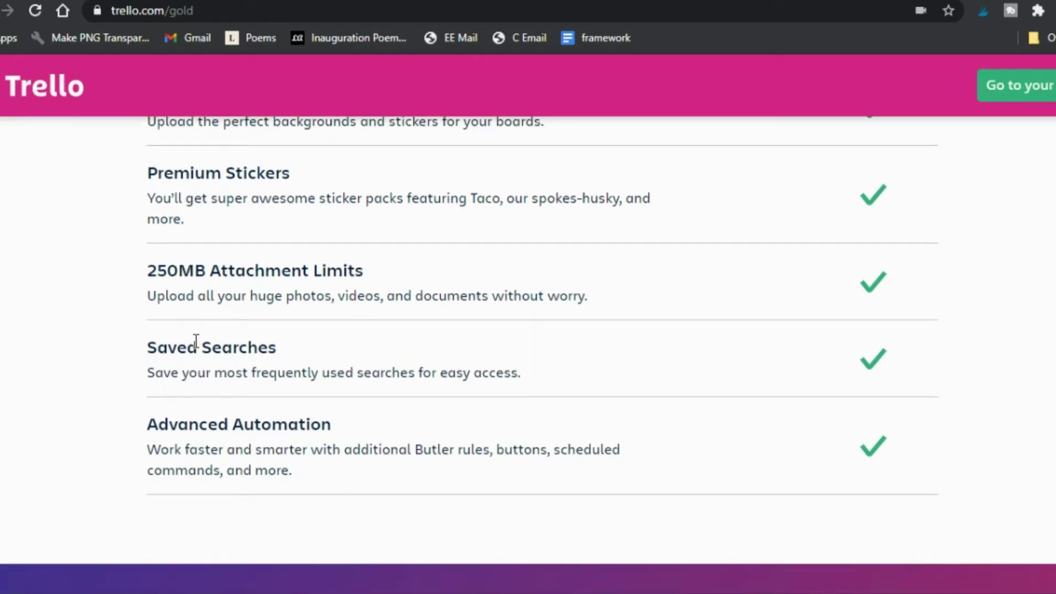
scroll(83, 432, down, 1)
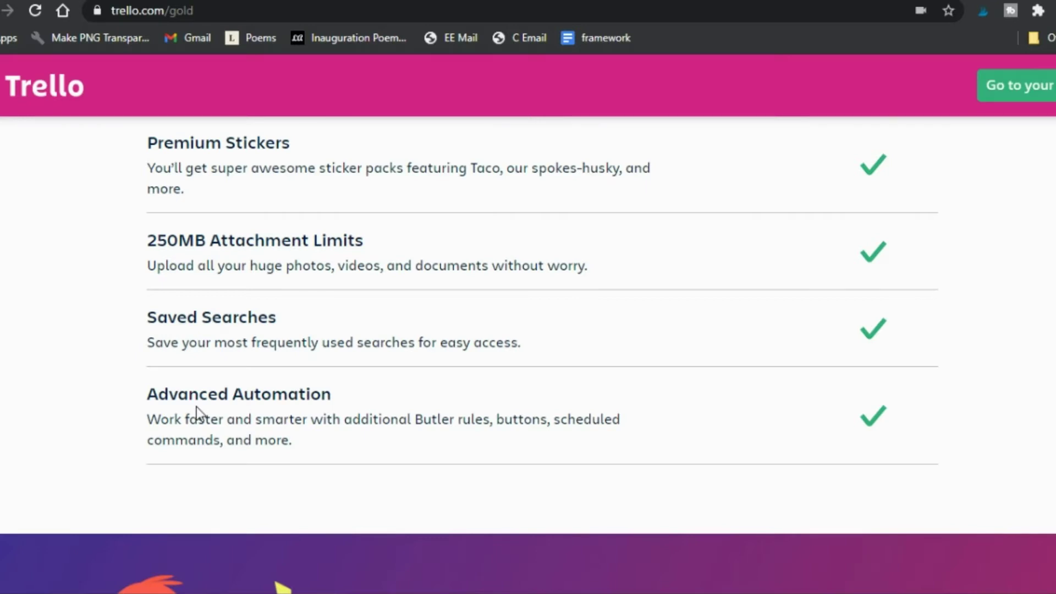
scroll(196, 407, up, 15)
scroll(197, 407, up, 1)
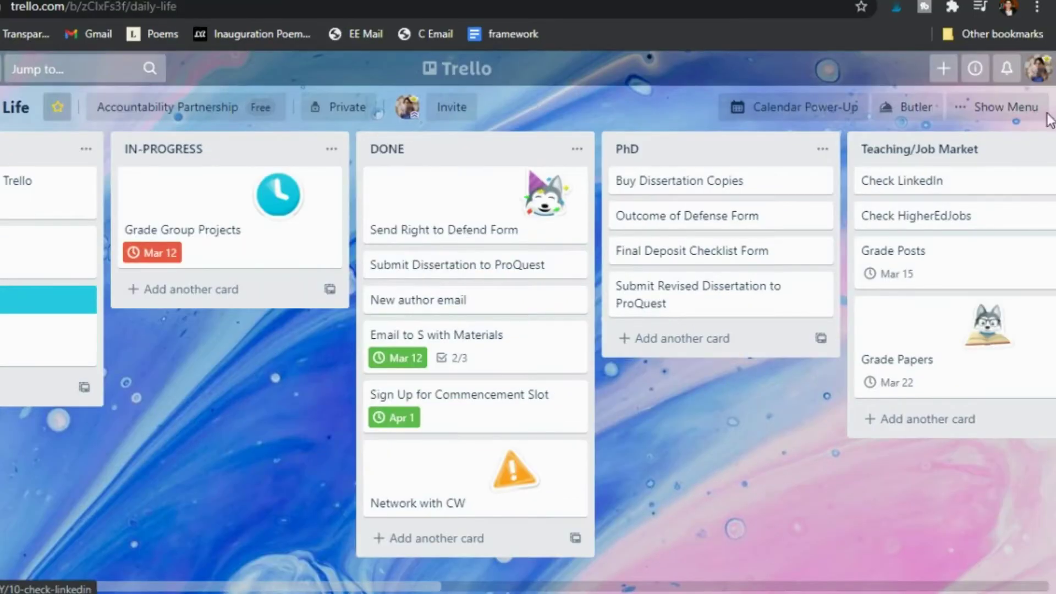
Step: Browse the board's sticker packs and check the custom sticker upload without choosing an image
click(1016, 109)
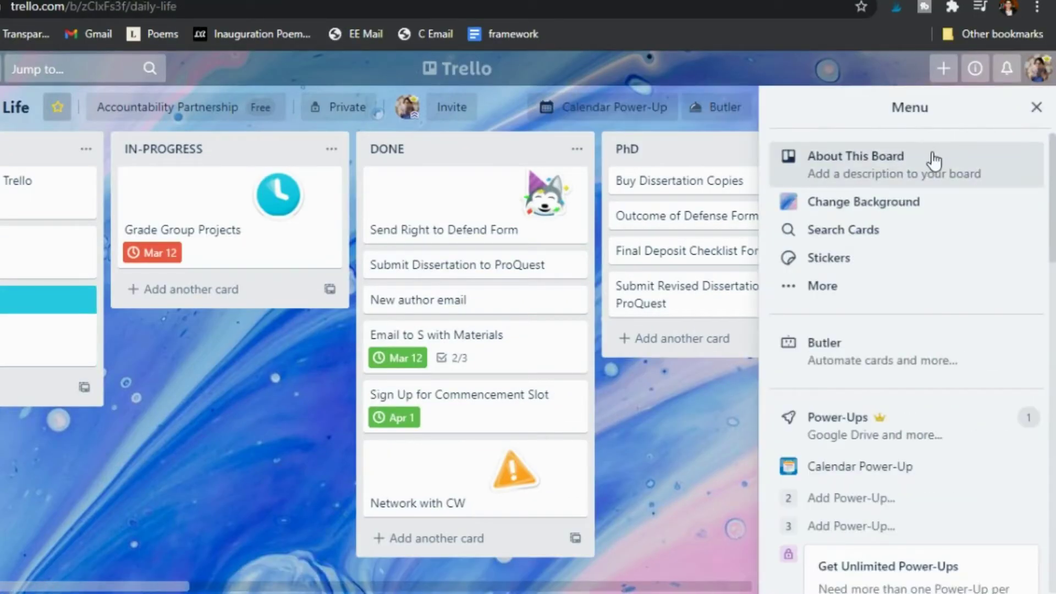
click(843, 268)
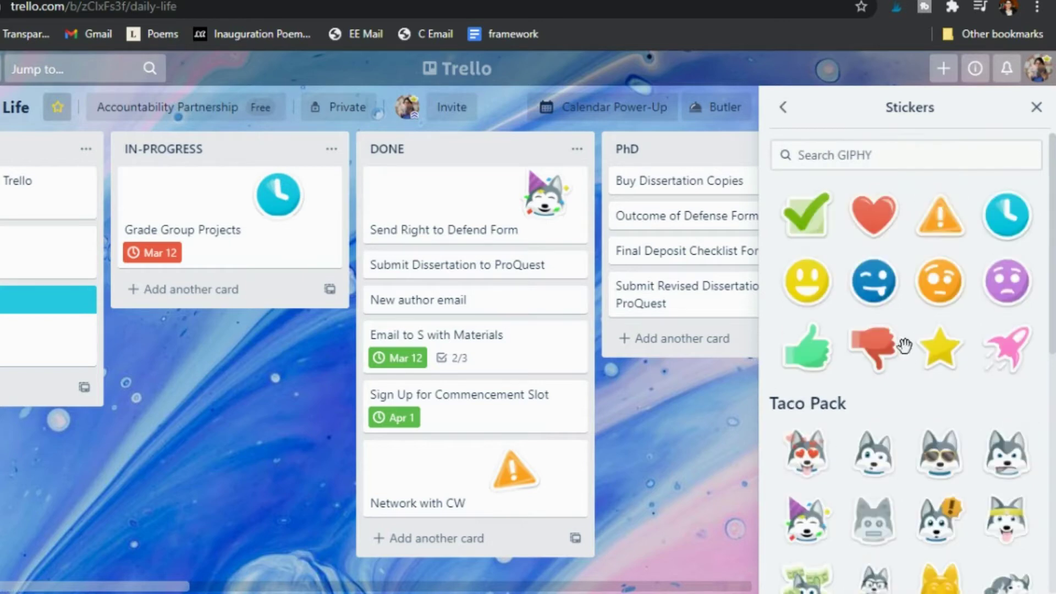
scroll(906, 347, down, 8)
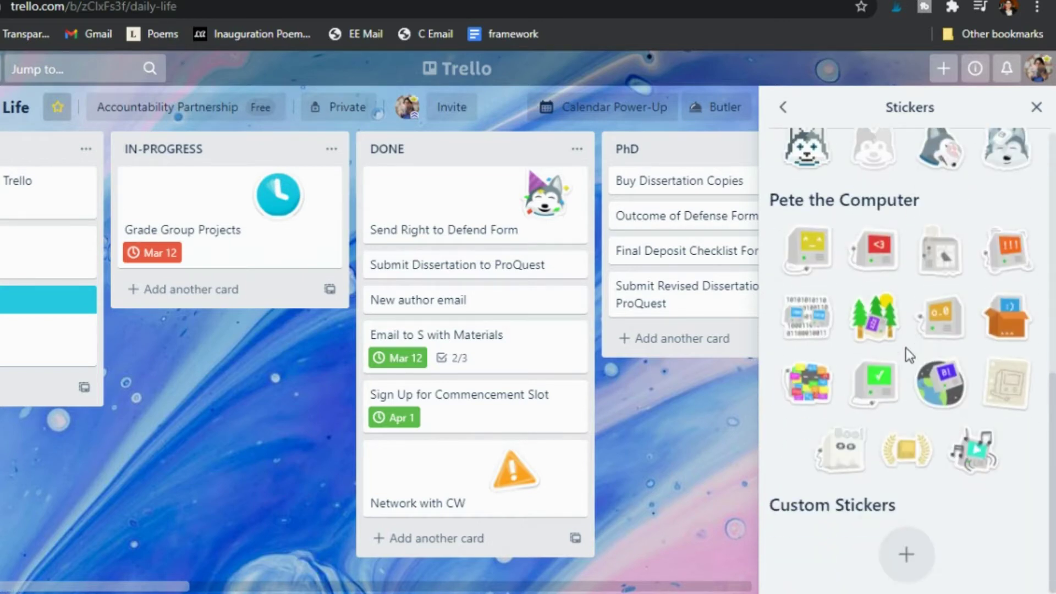
scroll(906, 348, up, 8)
scroll(906, 348, down, 8)
click(906, 558)
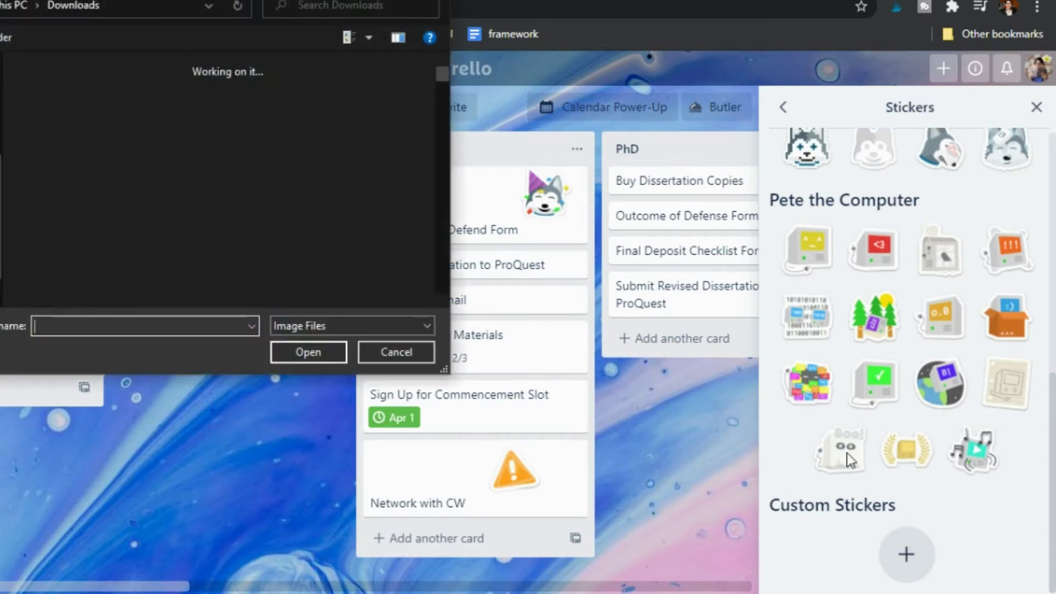
click(415, 348)
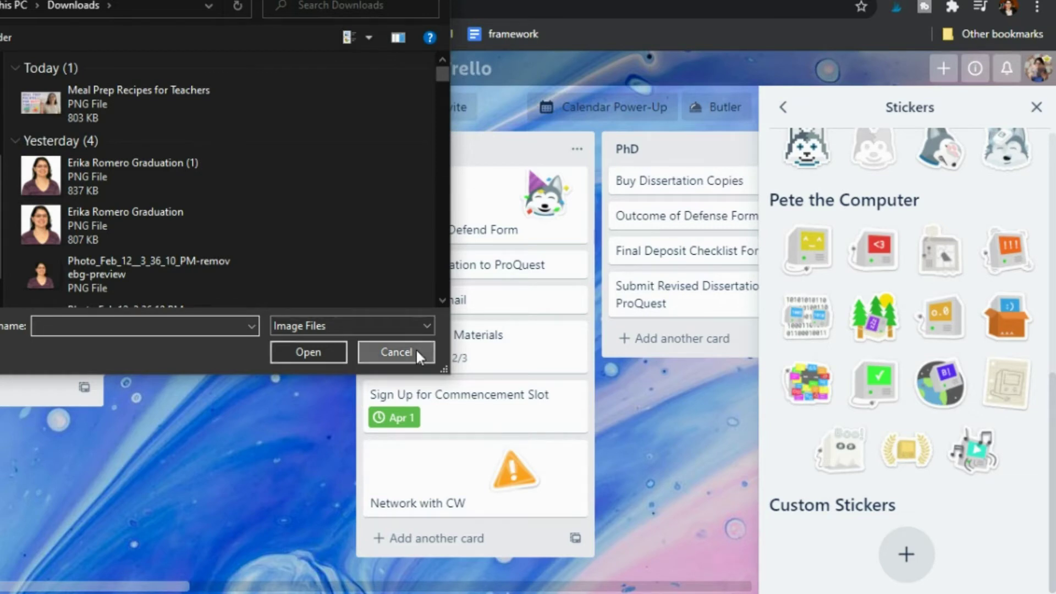
Step: Search the GIPHY stickers for "writing" and add the seated woman with a laptop to the Trello card in the list before IN-PROGRESS
scroll(839, 331, up, 10)
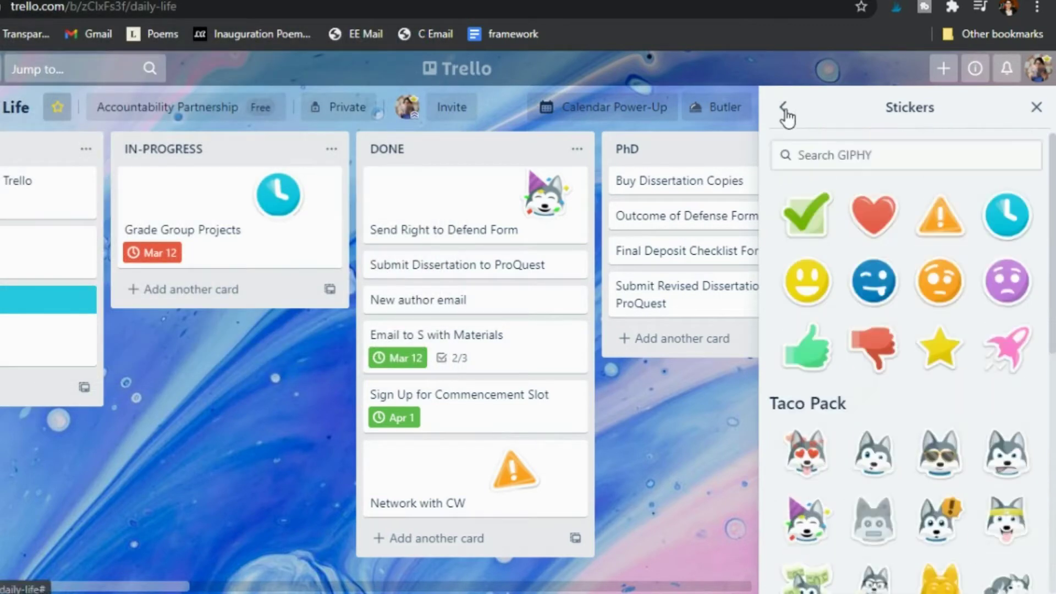
click(854, 156)
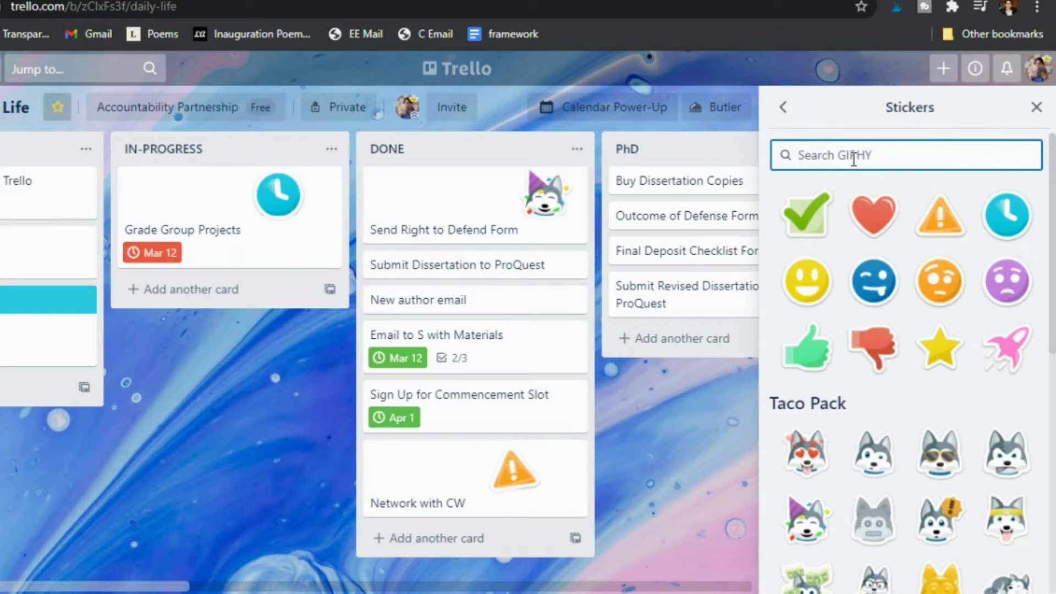
text(writing)
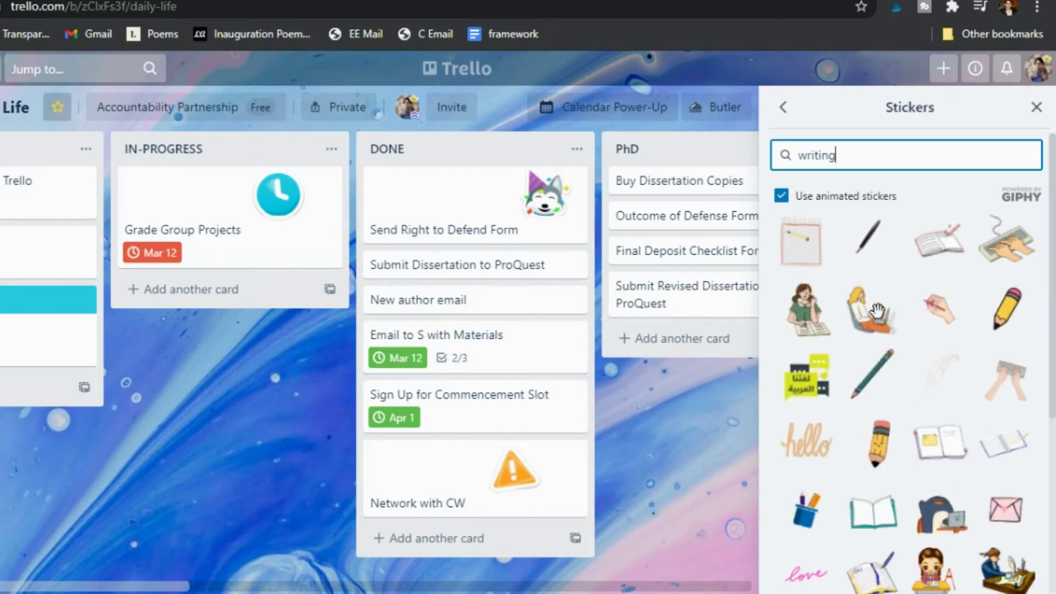
drag(699, 301, 69, 204)
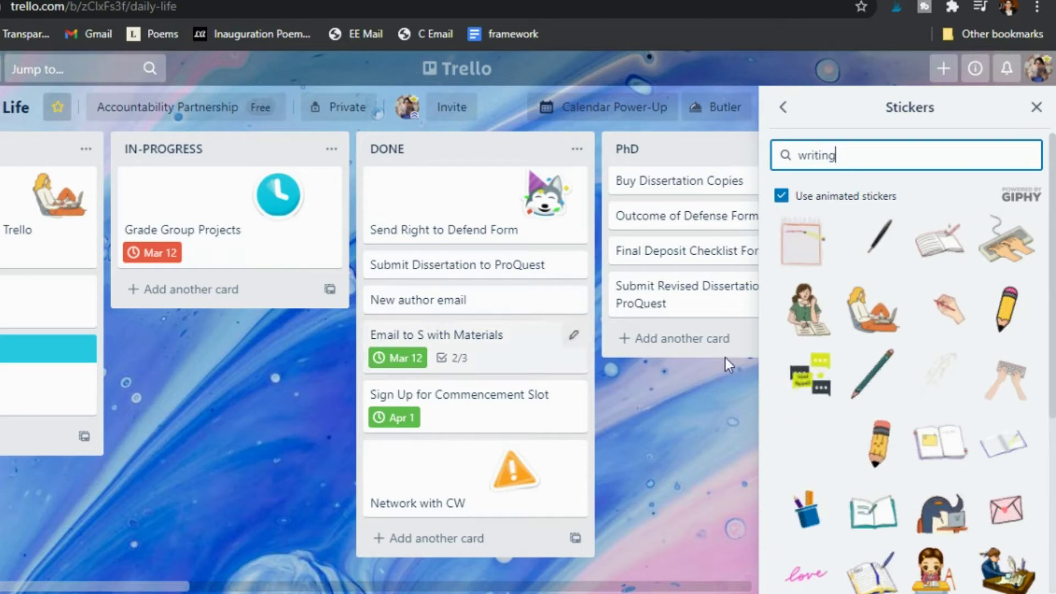
Step: Look through the remaining "writing" stickers and close the sticker collection
scroll(812, 334, down, 2)
scroll(812, 333, down, 1)
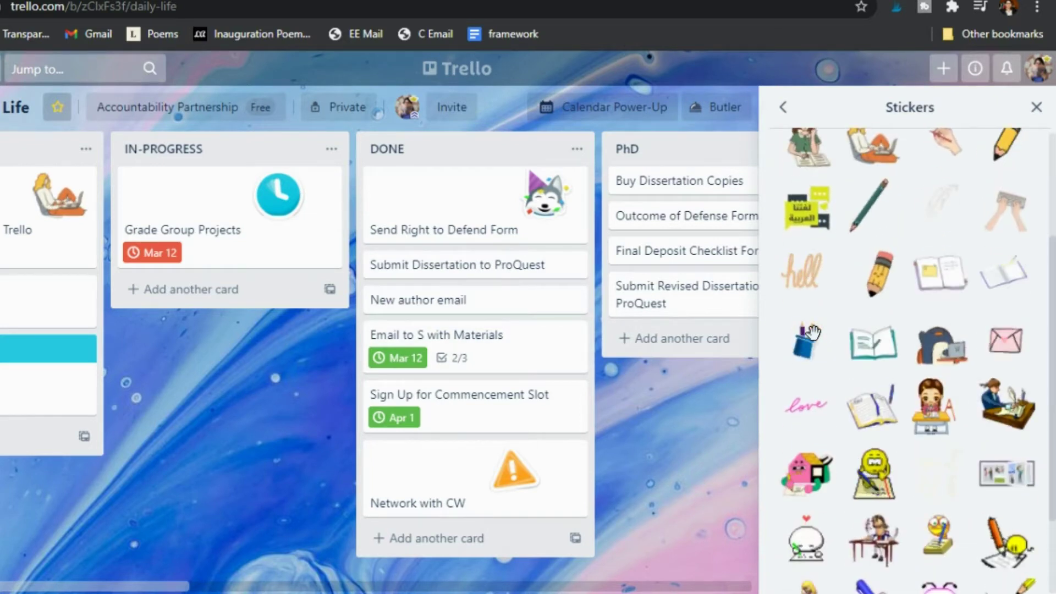
scroll(813, 332, up, 3)
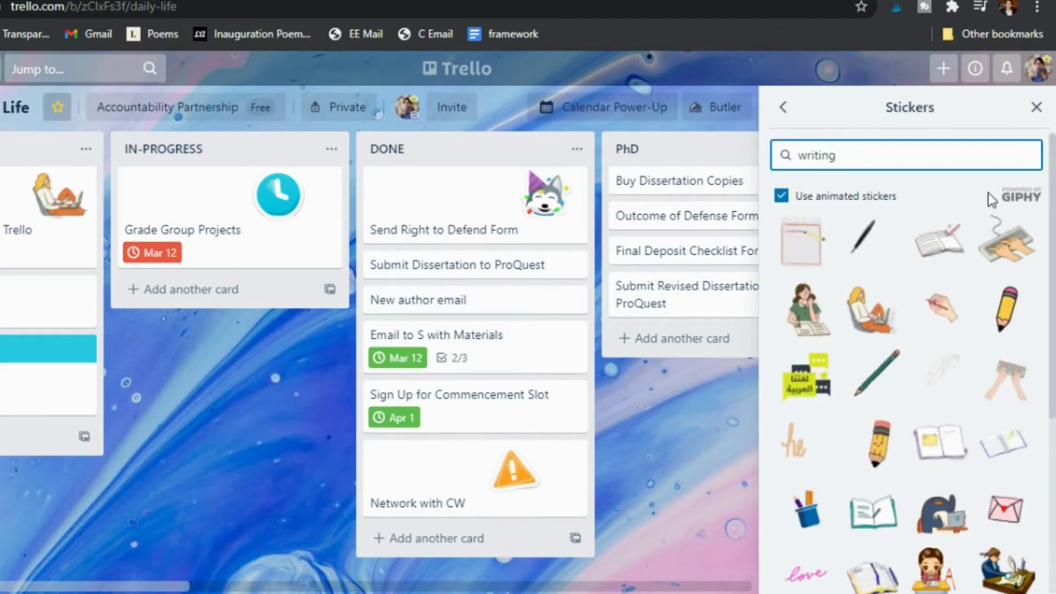
click(1037, 110)
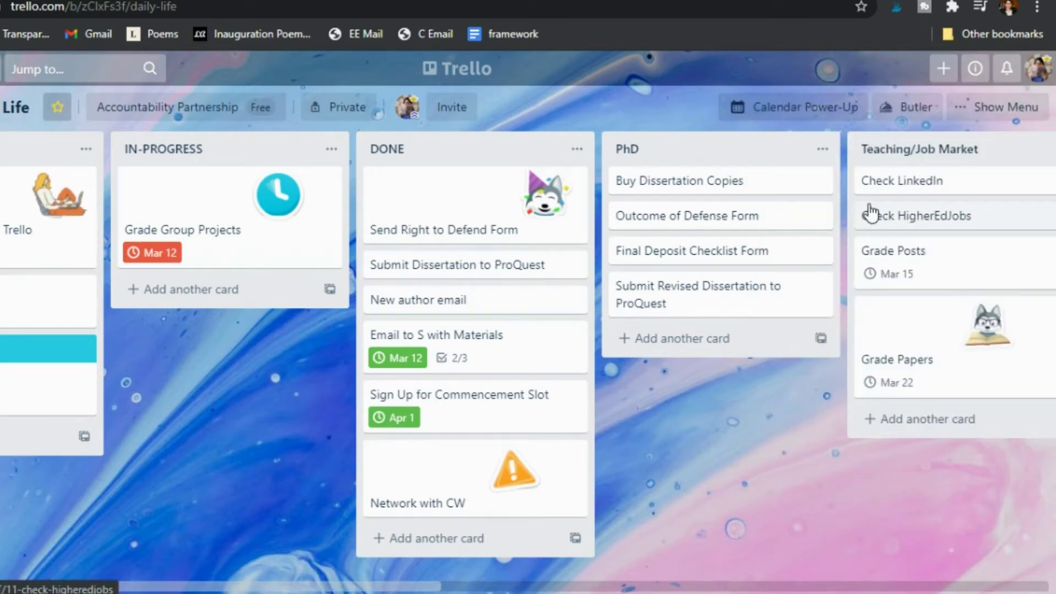
Step: Review the board's background choices and the label and member filters for searching cards
click(1017, 108)
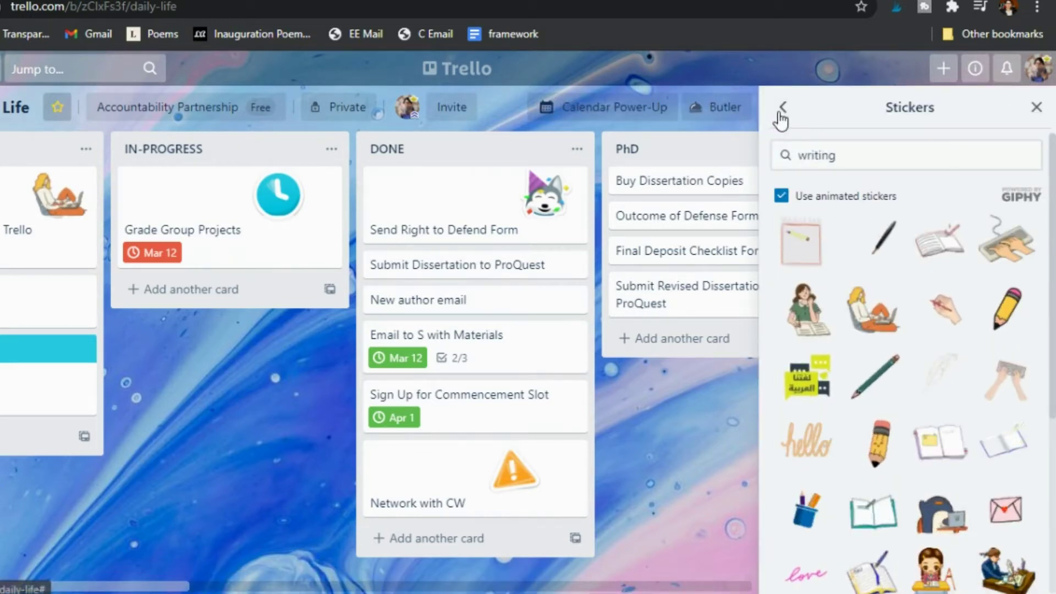
click(781, 110)
click(852, 206)
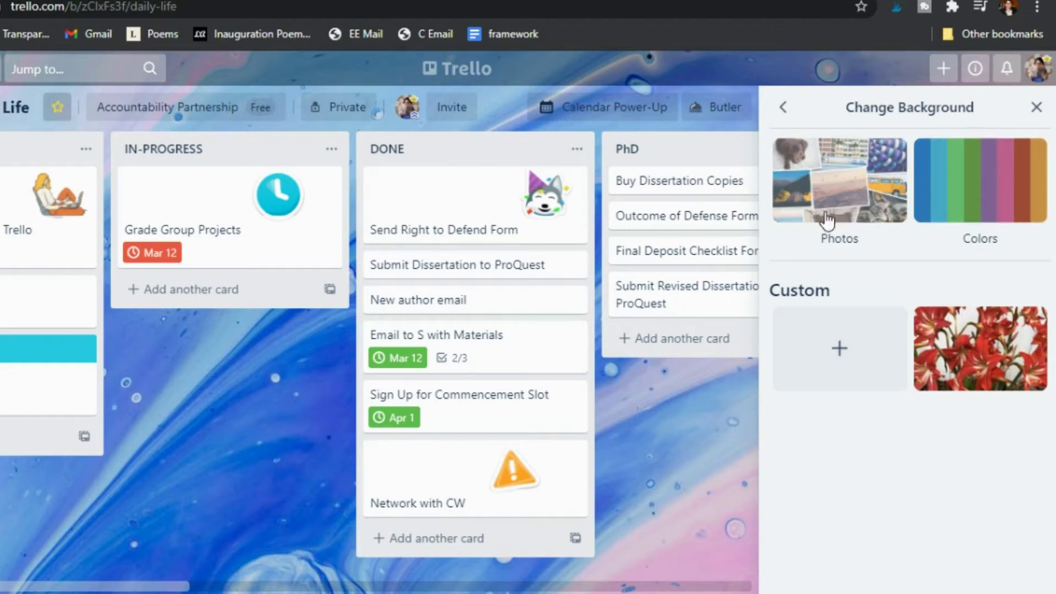
click(785, 109)
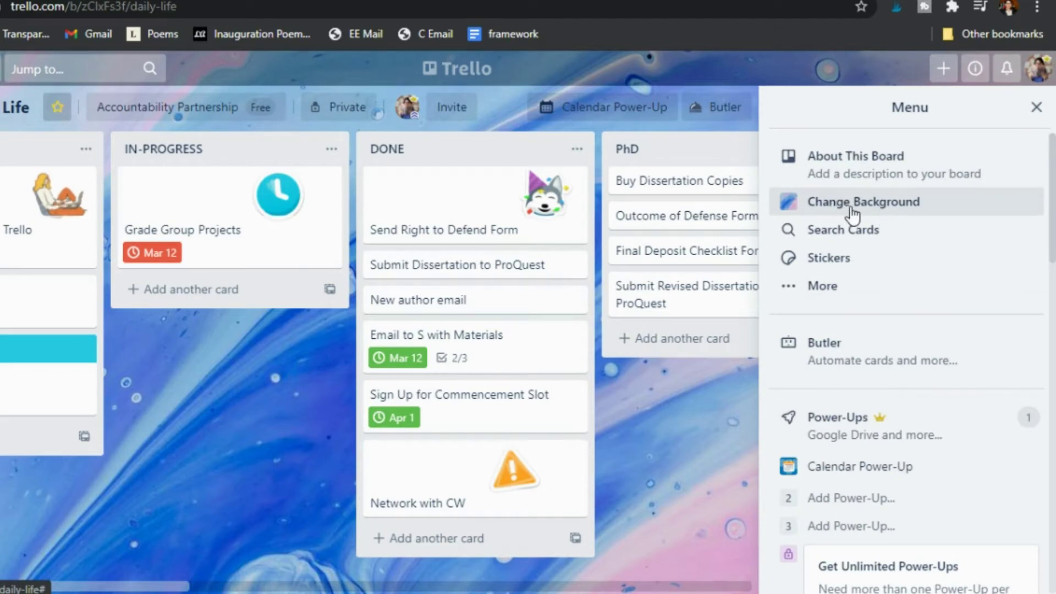
click(846, 230)
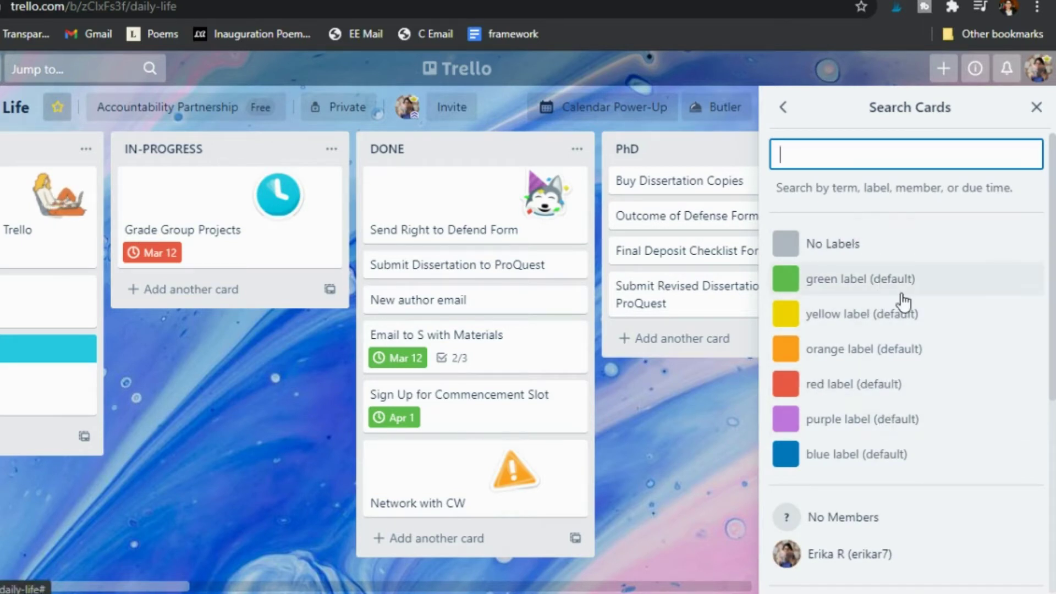
click(783, 108)
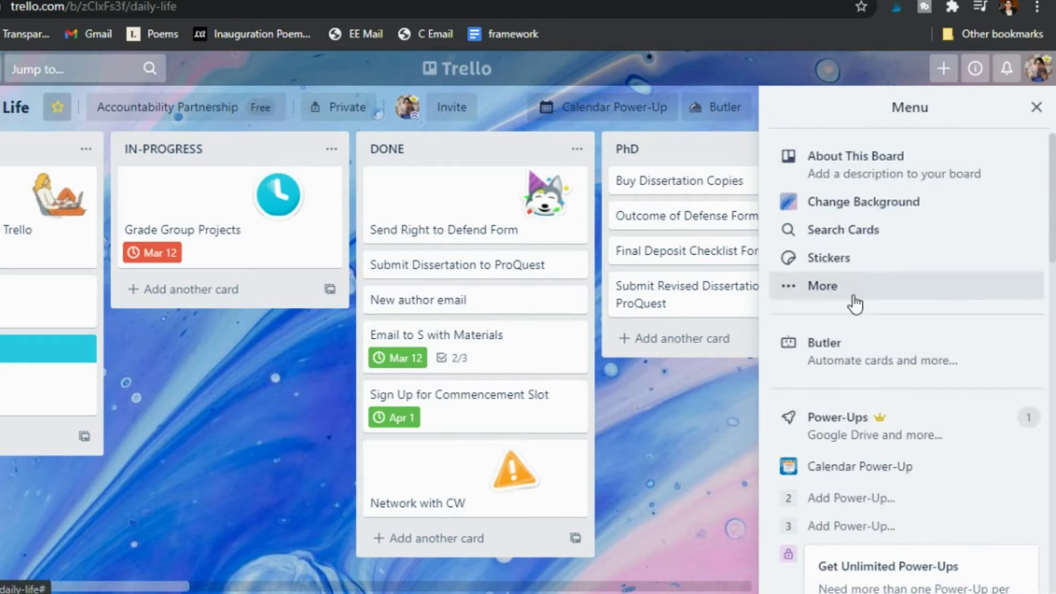
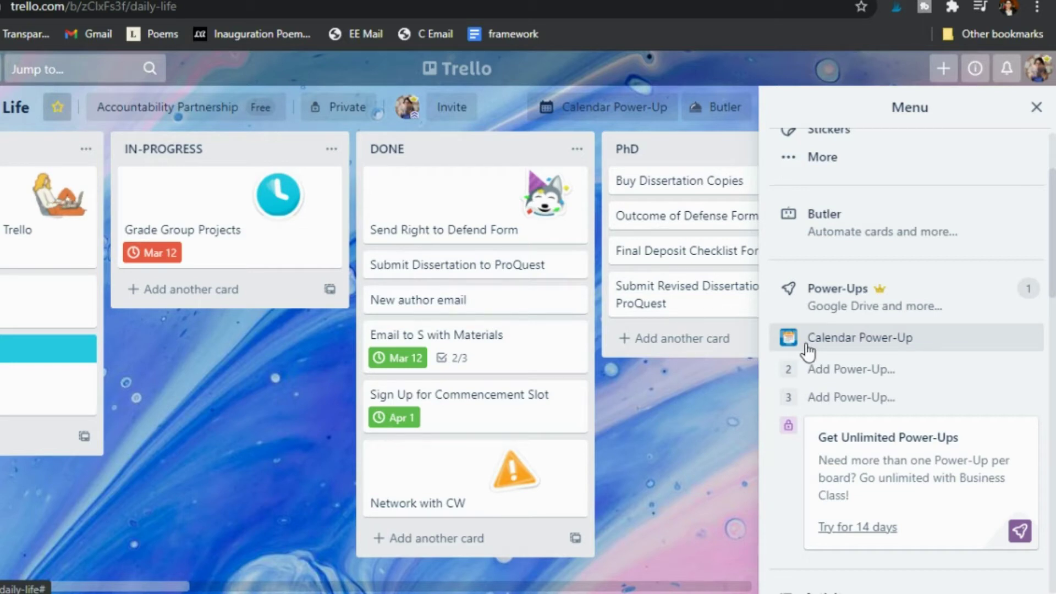
Step: Read through the Calendar Power-Up's description and example images, and close its details page
click(873, 344)
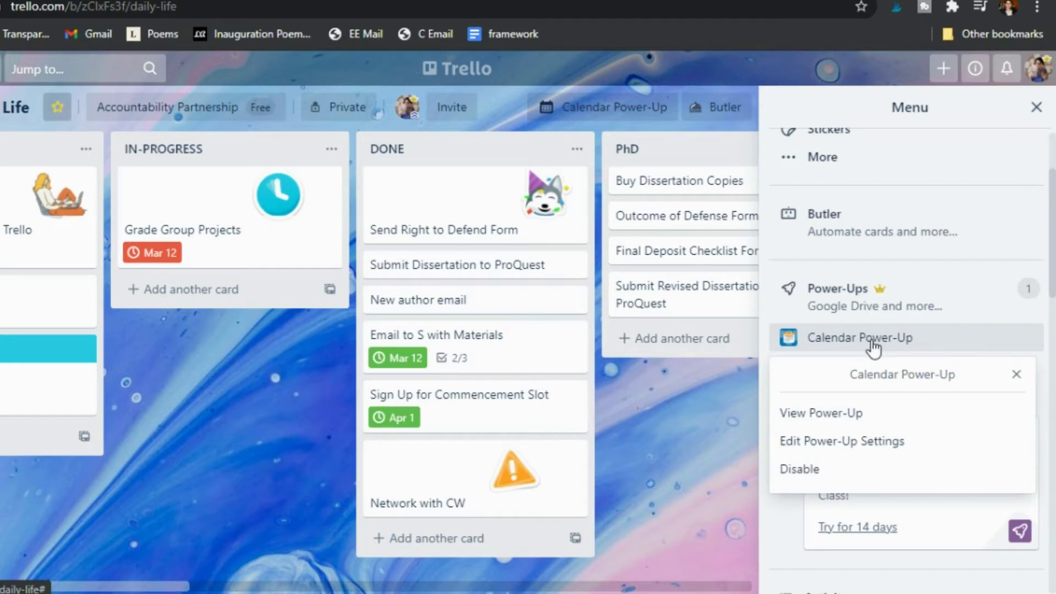
click(824, 414)
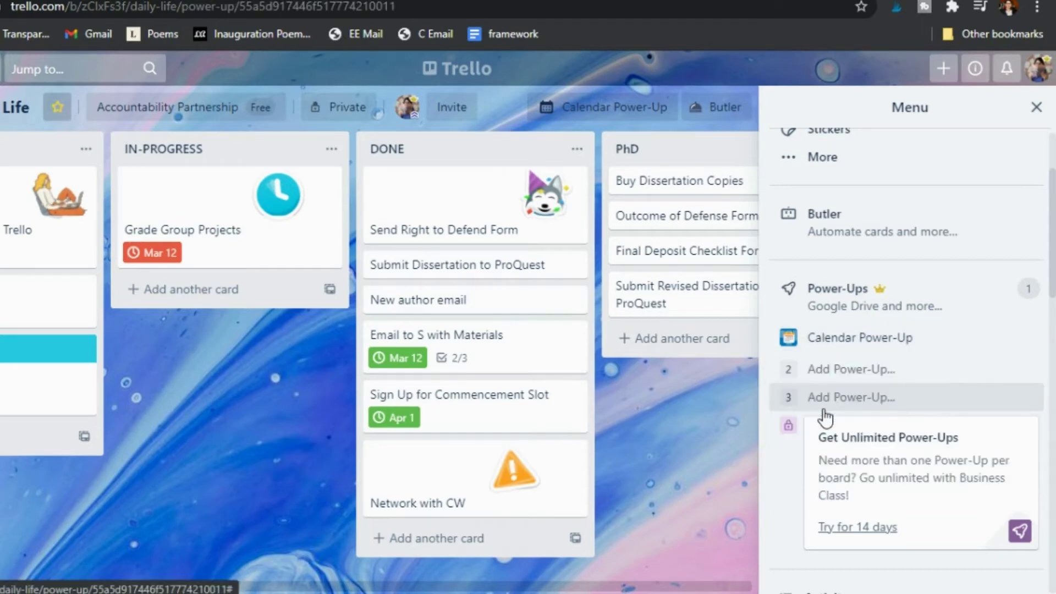
scroll(625, 406, down, 2)
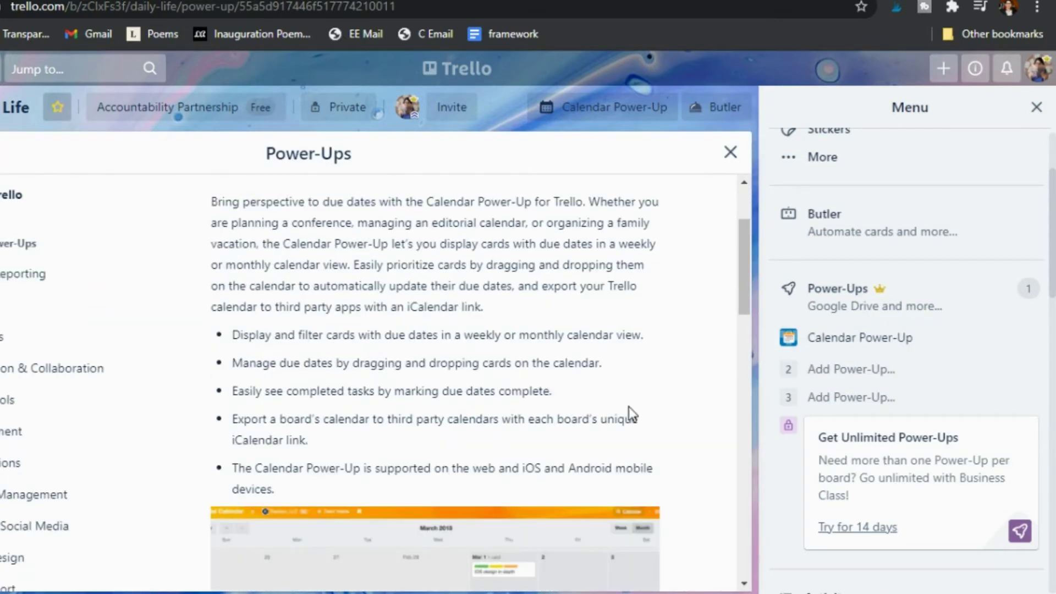
scroll(628, 408, down, 5)
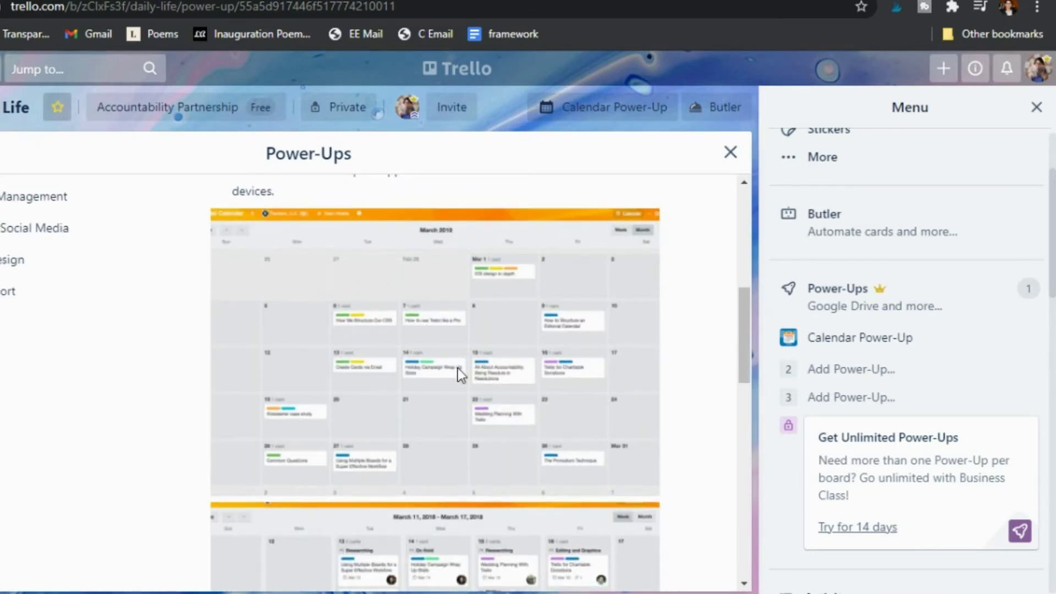
scroll(458, 368, down, 10)
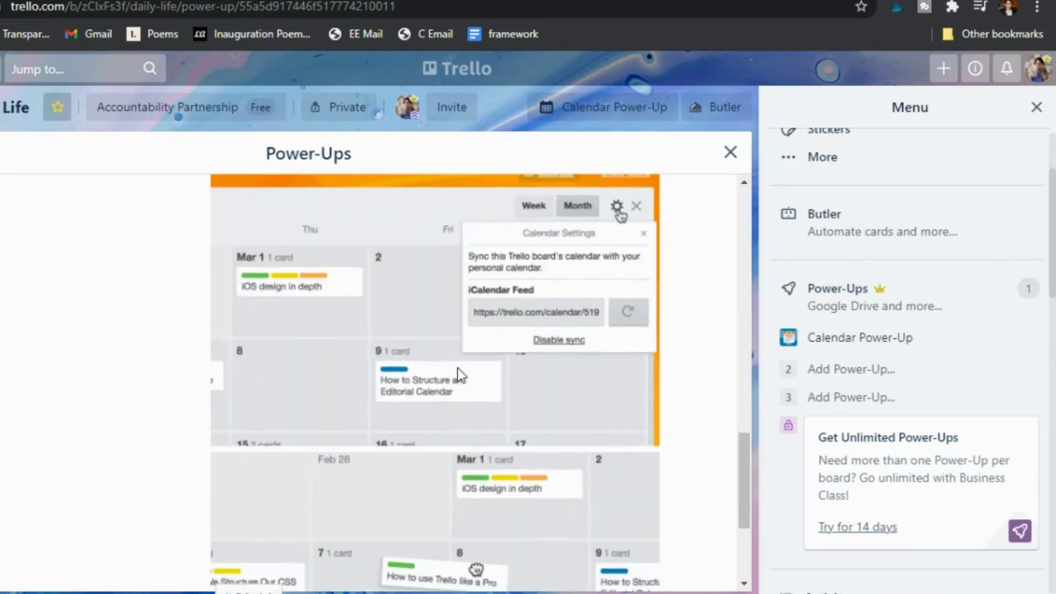
scroll(457, 368, down, 4)
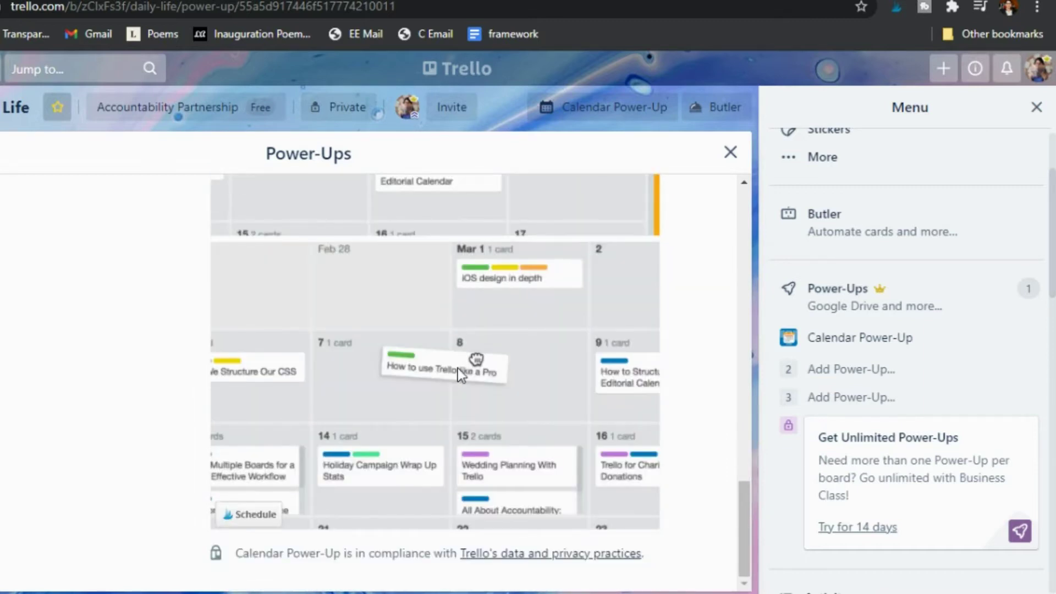
scroll(457, 368, up, 15)
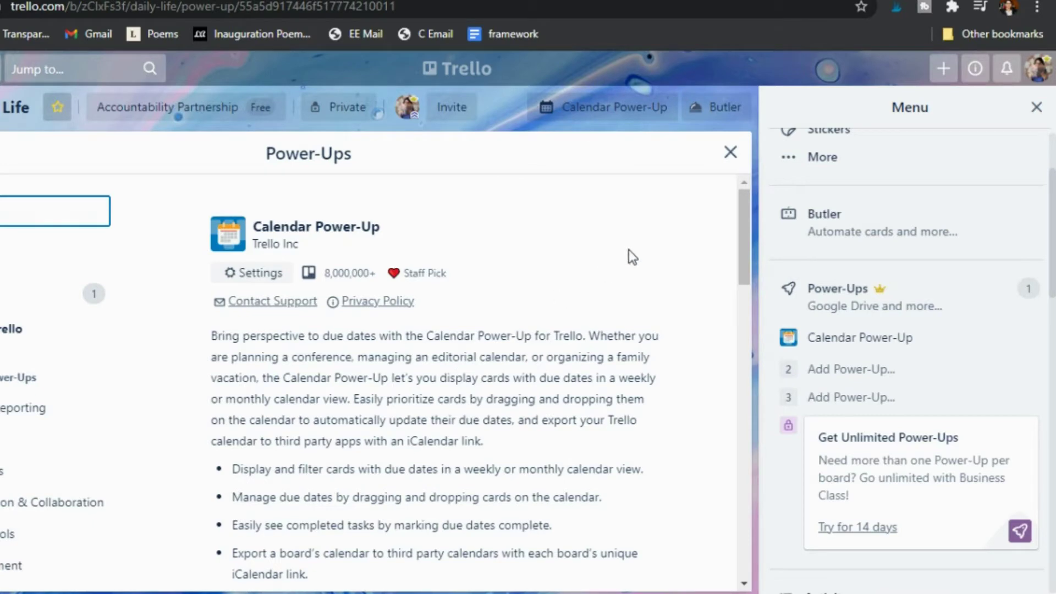
click(730, 152)
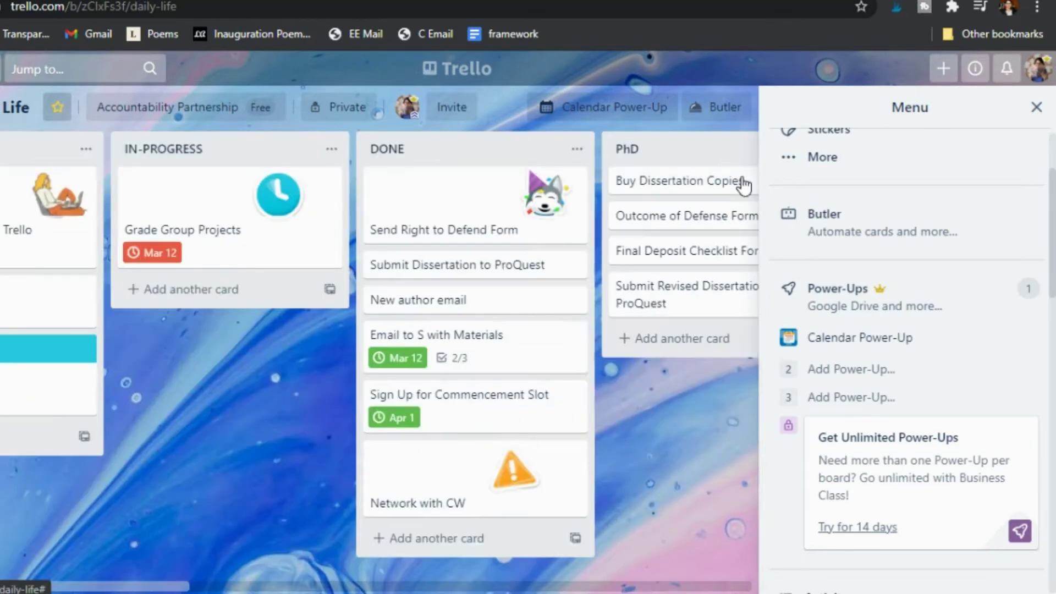
Step: Open the board's Calendar Power-Up and look through the scheduled cards across the neighbouring months
scroll(884, 357, down, 5)
scroll(934, 451, up, 10)
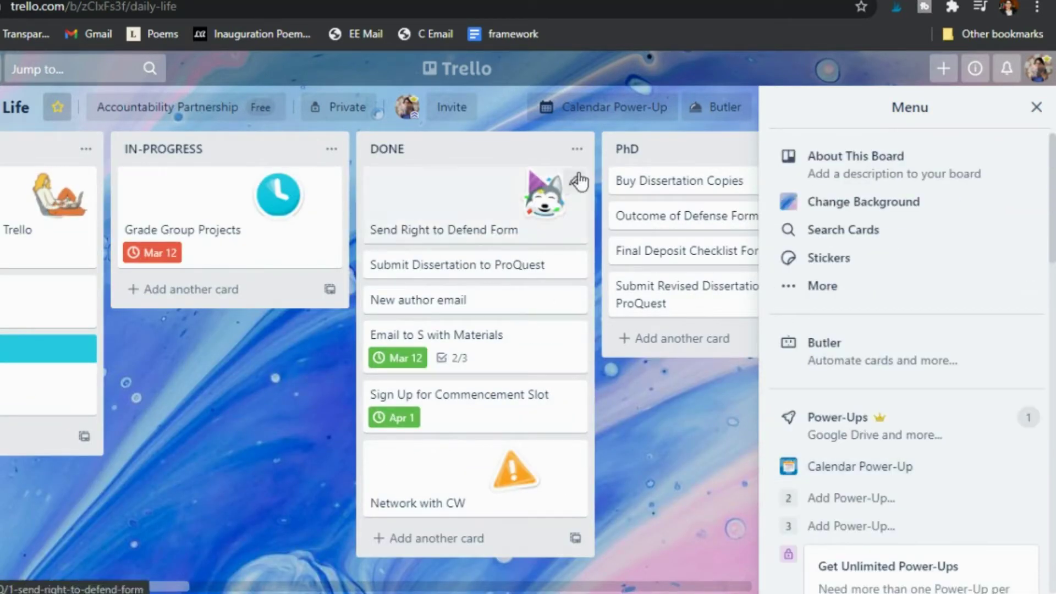
click(604, 116)
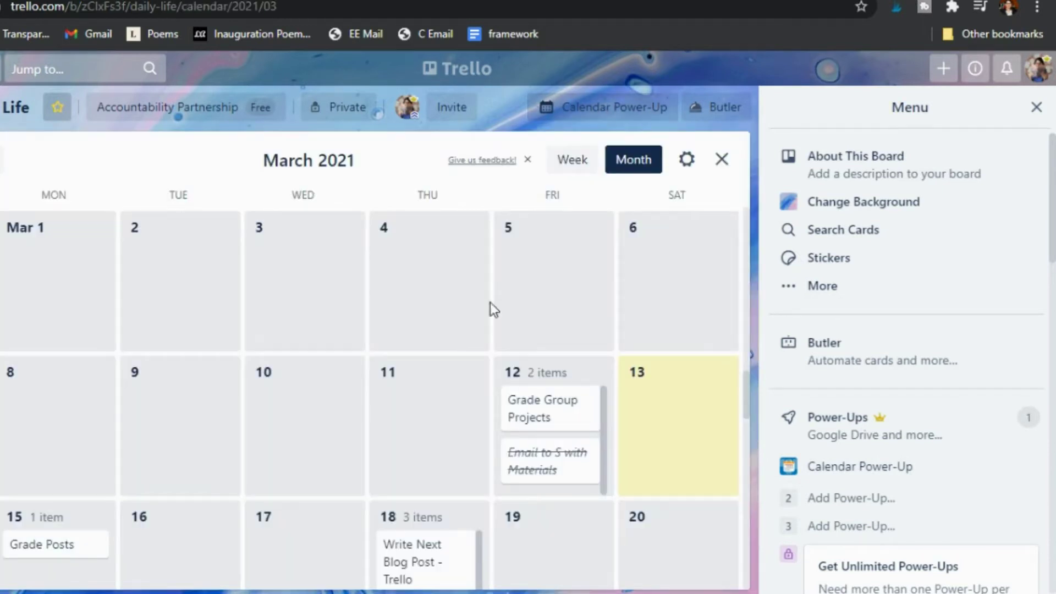
scroll(492, 306, down, 1)
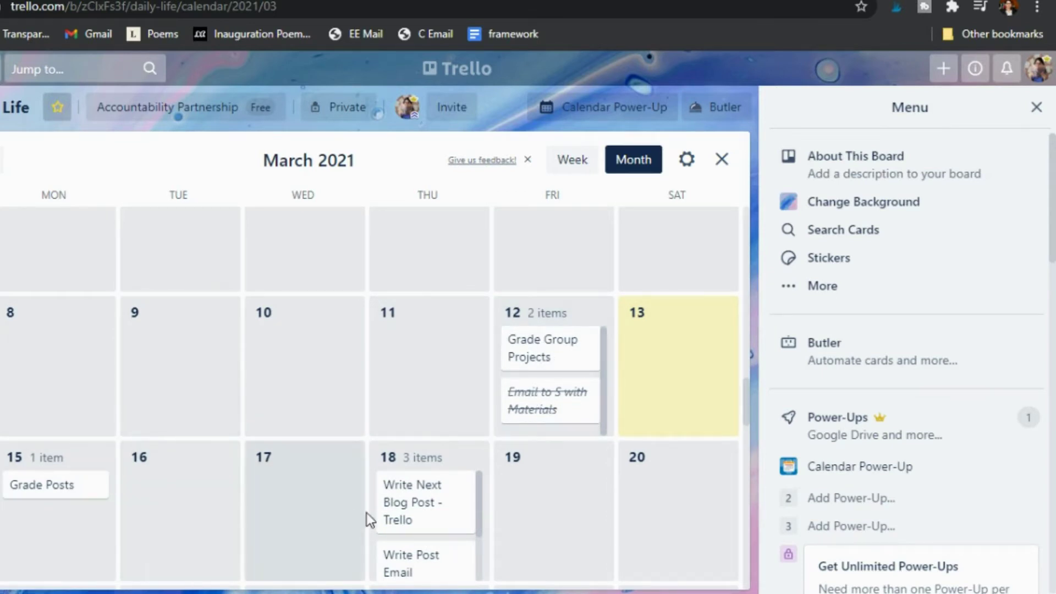
scroll(365, 511, down, 2)
scroll(366, 511, down, 6)
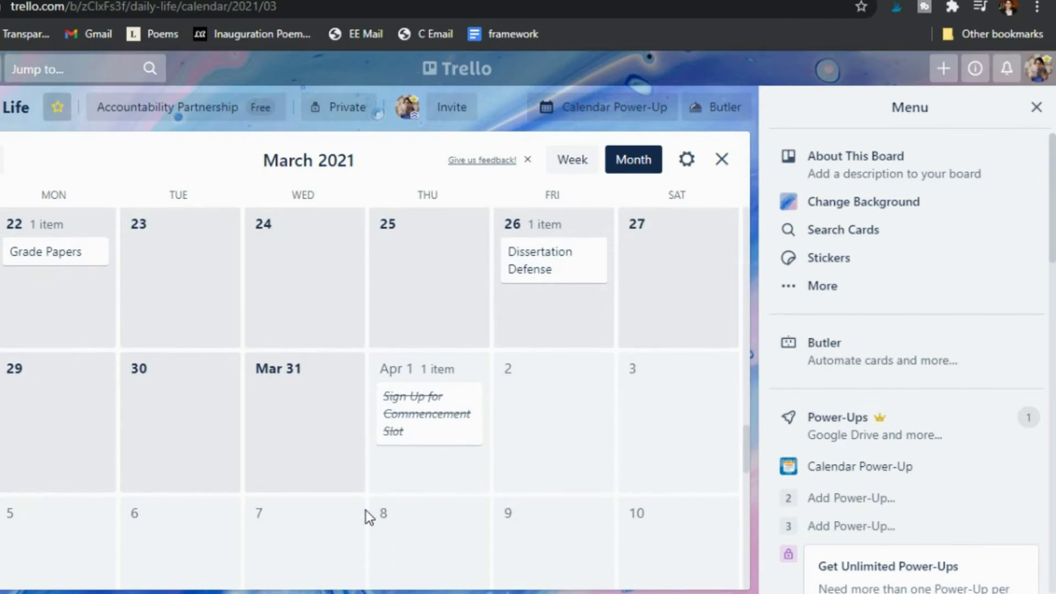
scroll(365, 510, down, 5)
scroll(365, 509, up, 10)
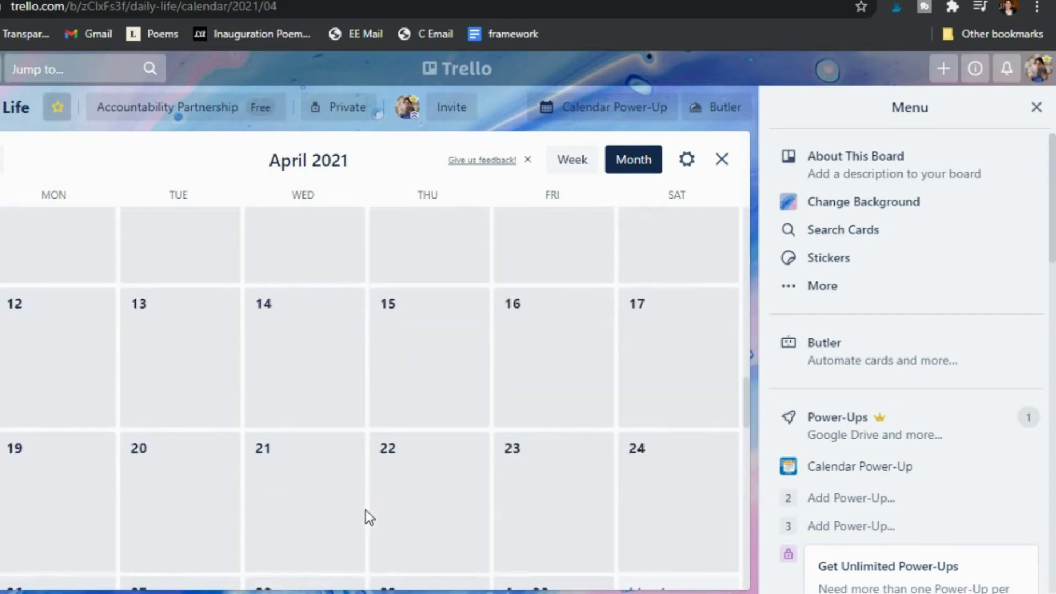
scroll(366, 510, up, 4)
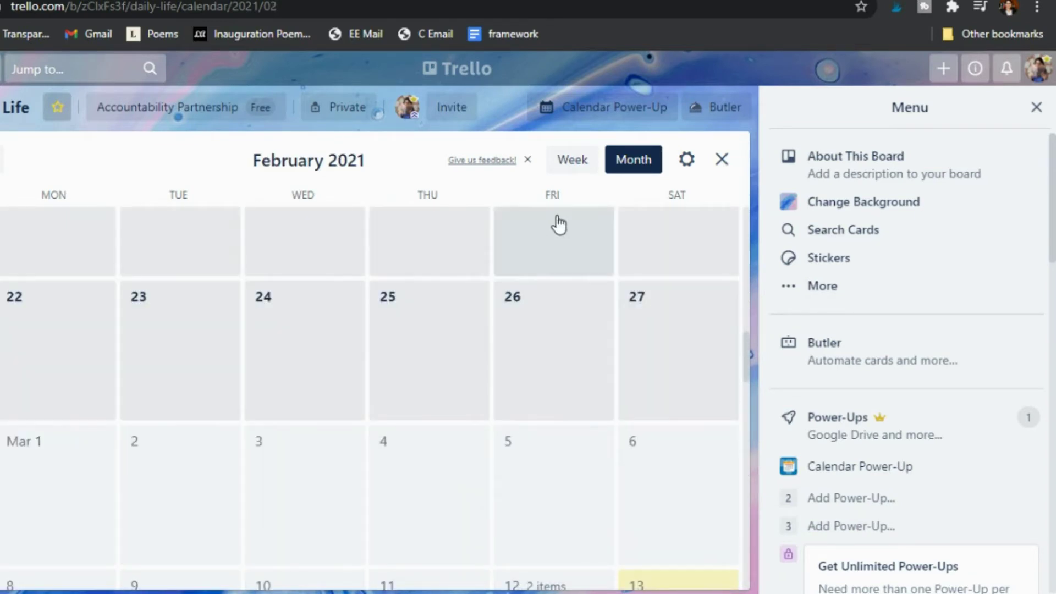
Step: Compare the calendar's week view with its month view and close the calendar
click(571, 173)
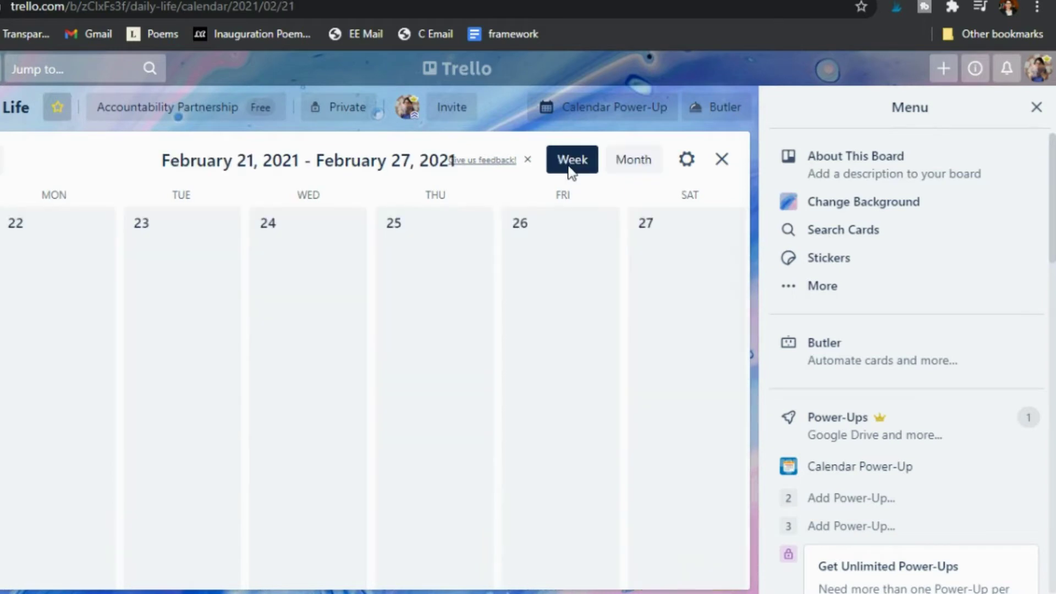
click(626, 174)
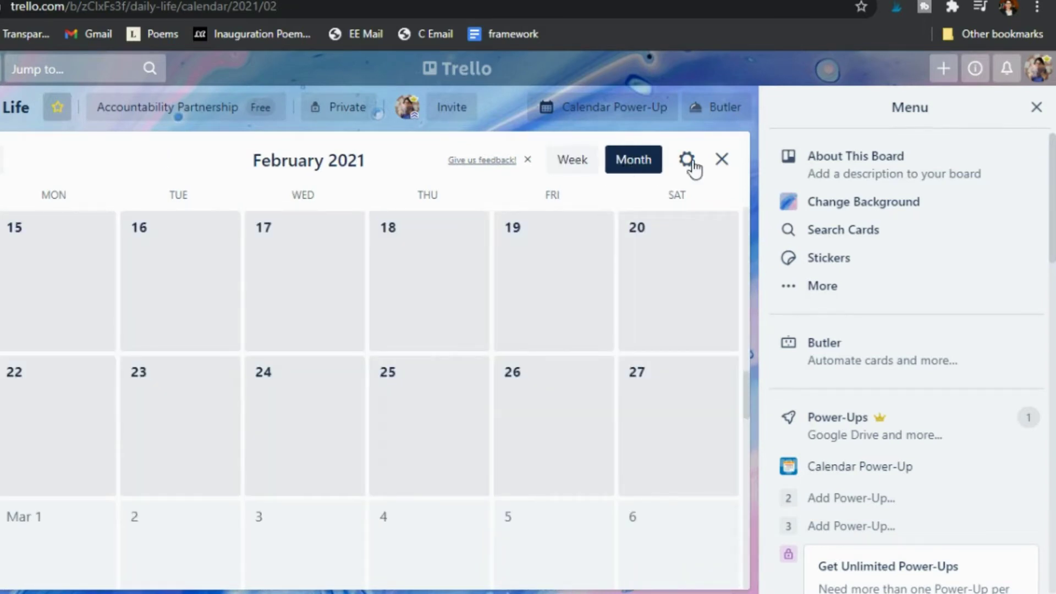
click(723, 165)
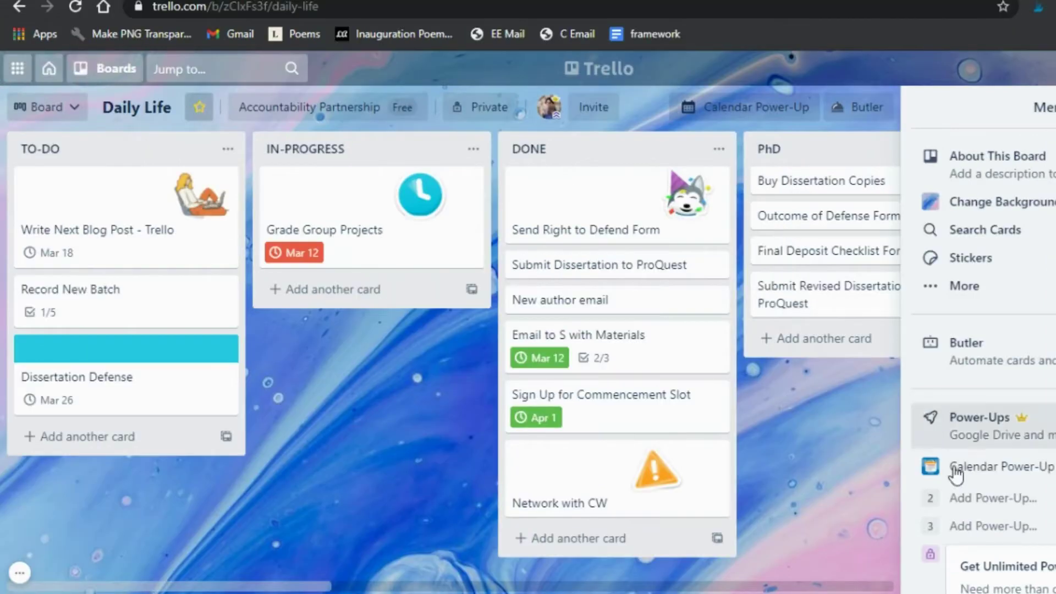
Step: Open the Power-Ups directory for the second Power-Up slot and browse the featured Power-Ups
click(971, 500)
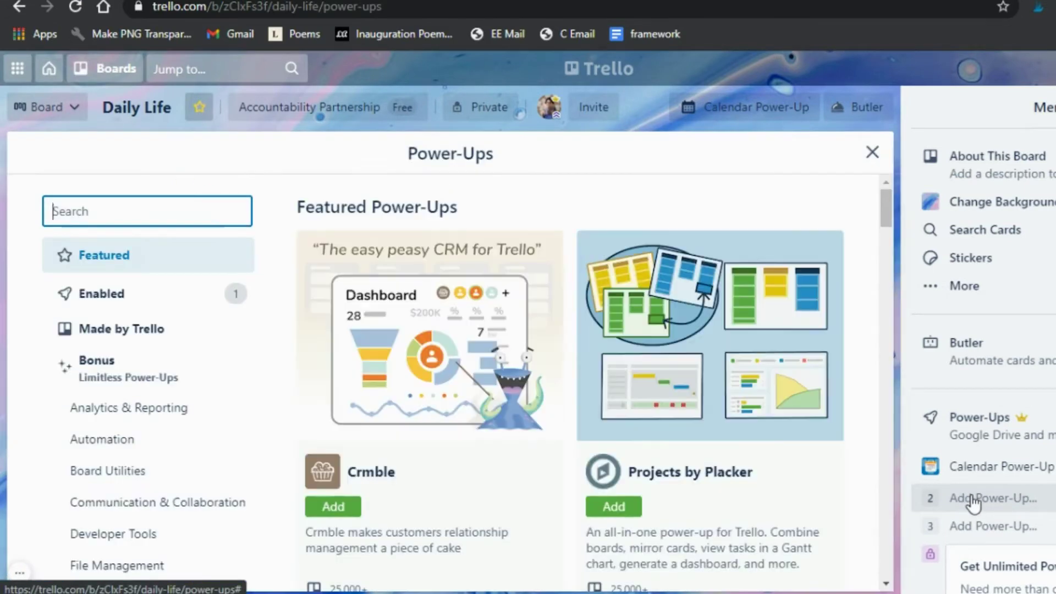
scroll(731, 460, down, 3)
scroll(731, 460, up, 2)
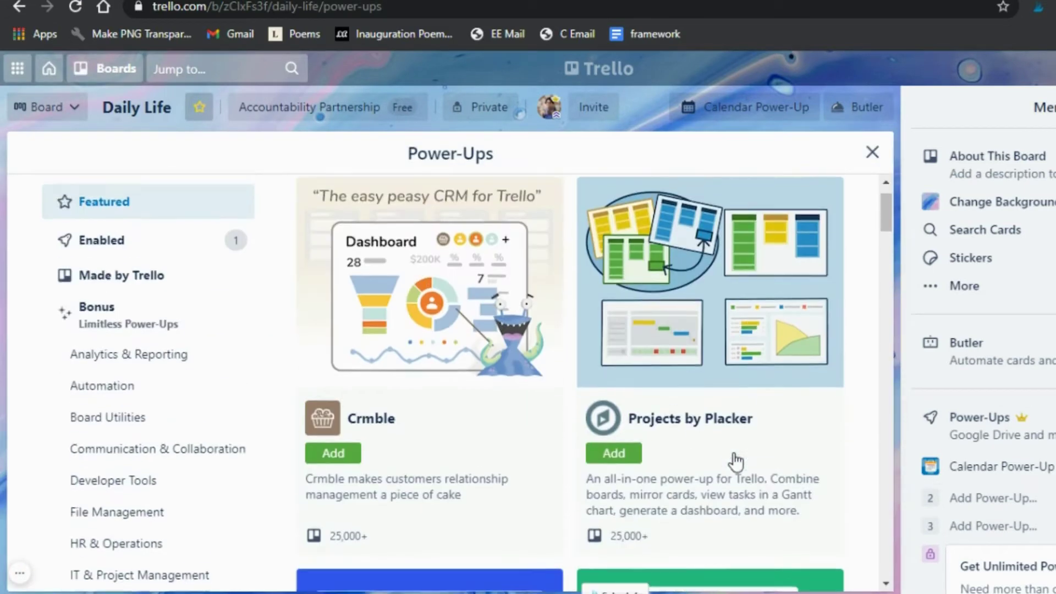
scroll(734, 462, down, 2)
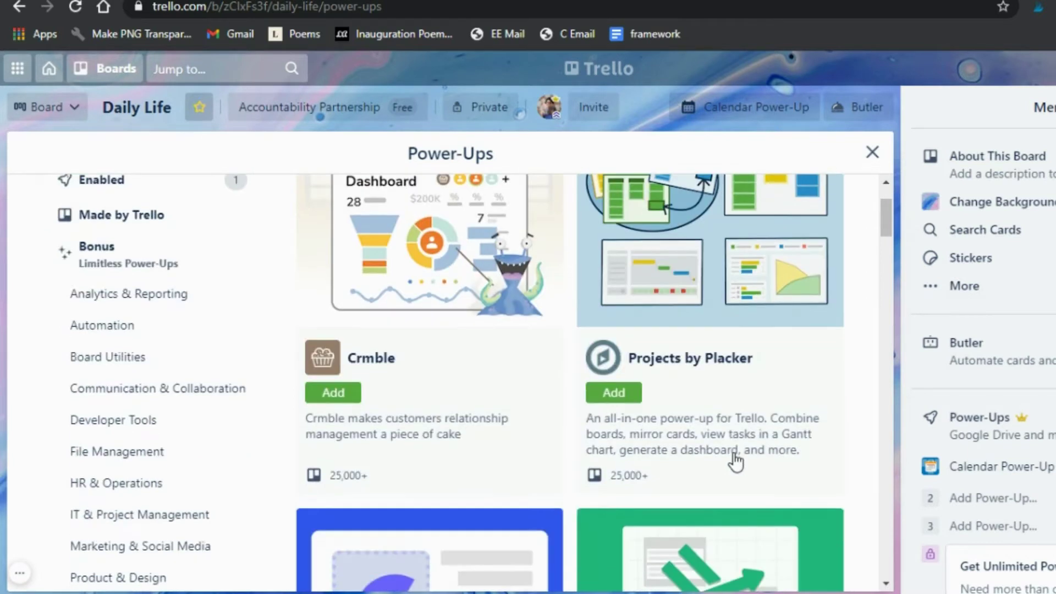
scroll(735, 462, up, 1)
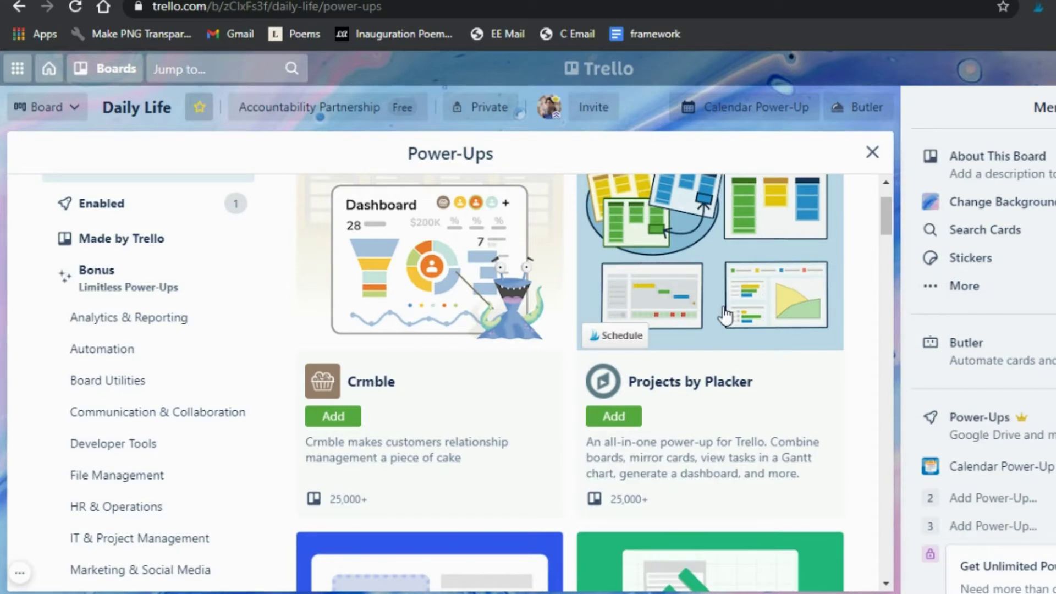
scroll(725, 315, down, 4)
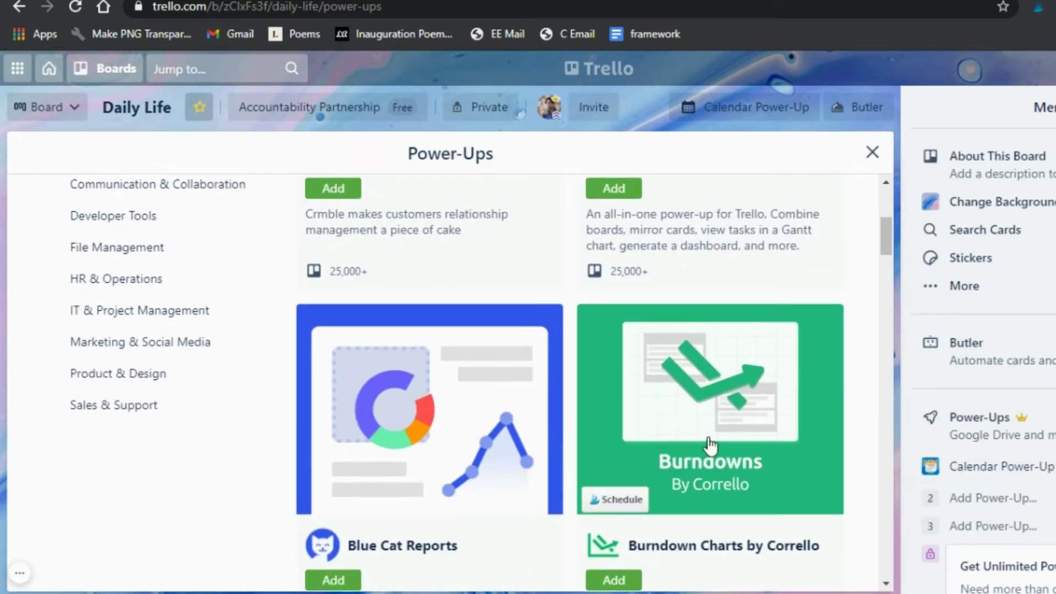
scroll(709, 440, down, 5)
scroll(710, 446, down, 4)
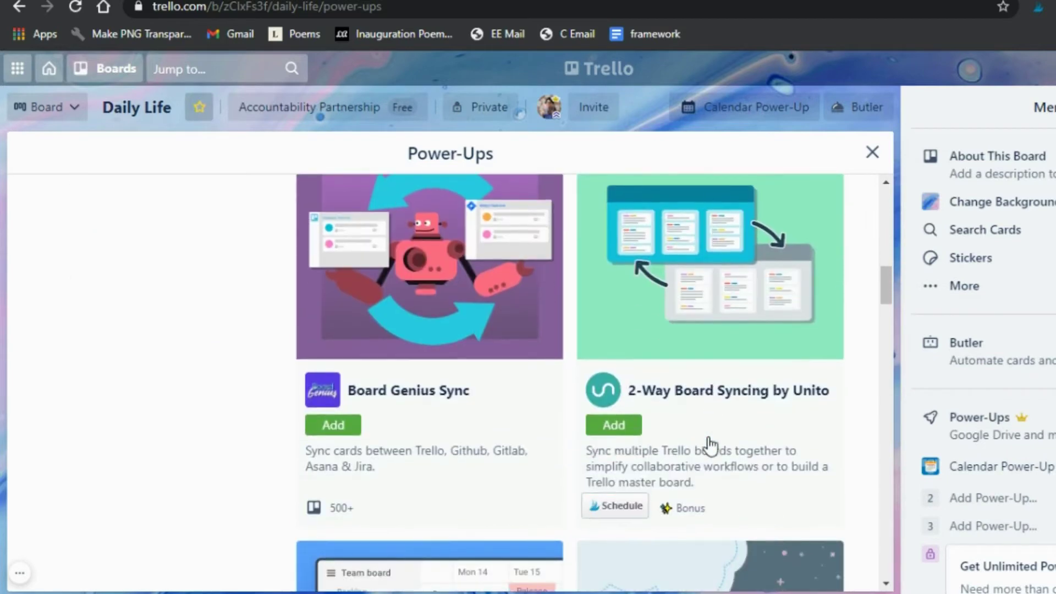
scroll(710, 446, down, 4)
scroll(709, 445, down, 1)
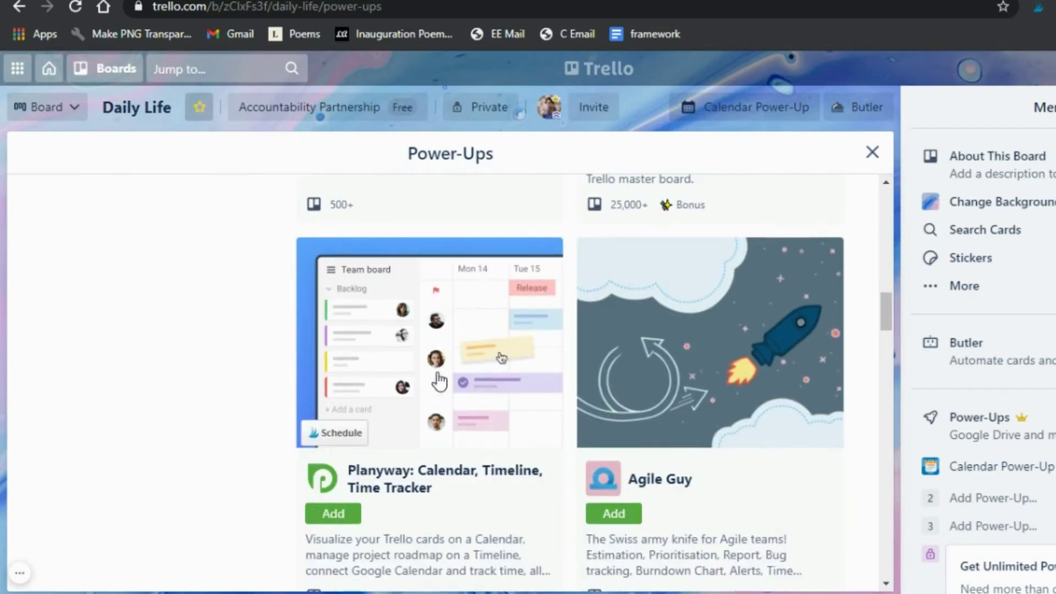
Step: Review the feature list and images of the Planyway: Calendar, Timeline, Time Tracker Power-Up, and return to the directory
click(423, 368)
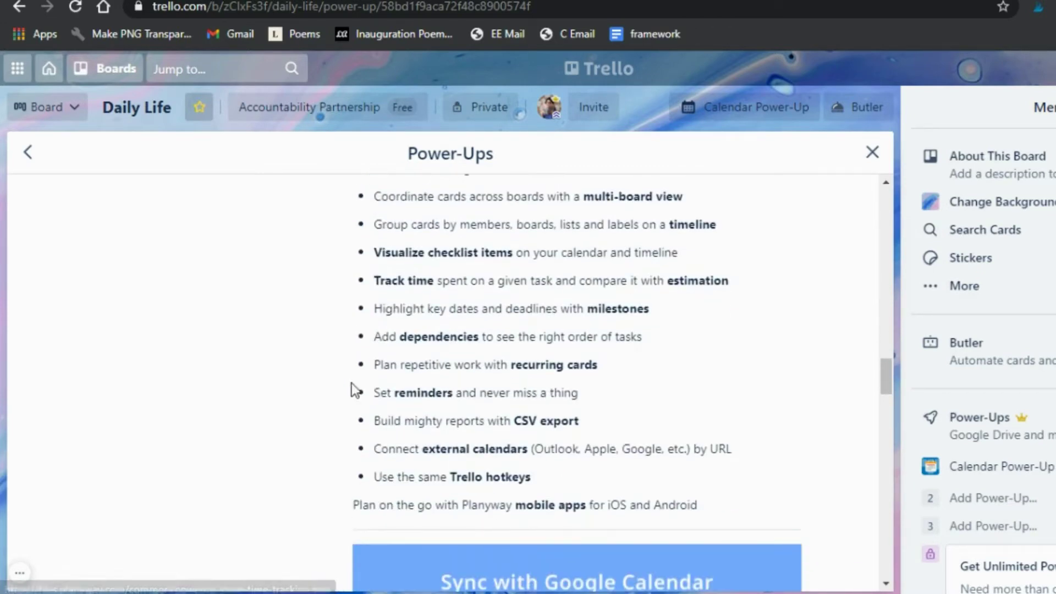
scroll(349, 359, up, 10)
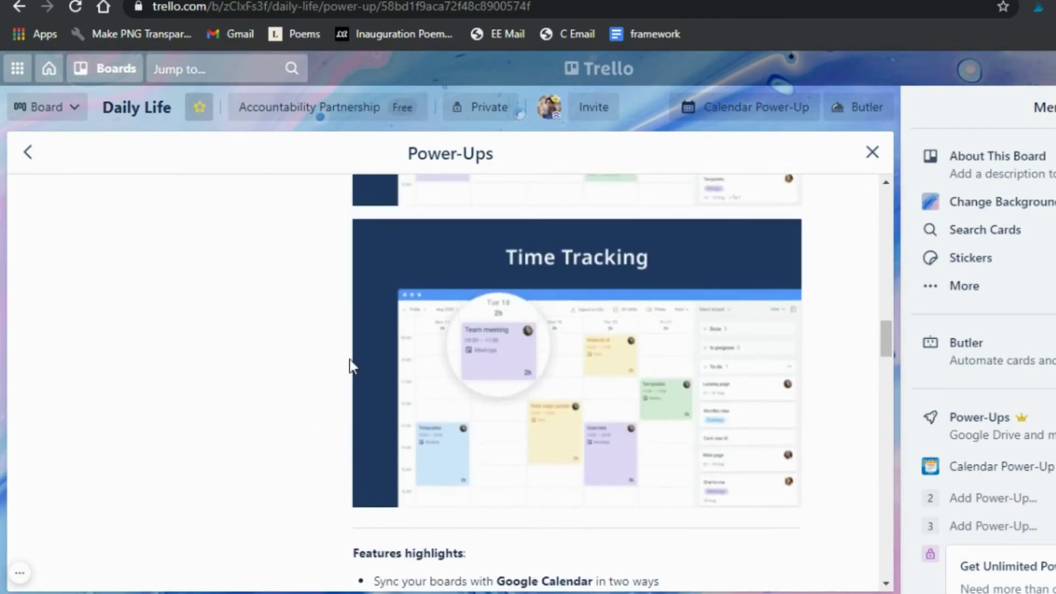
scroll(352, 365, up, 2)
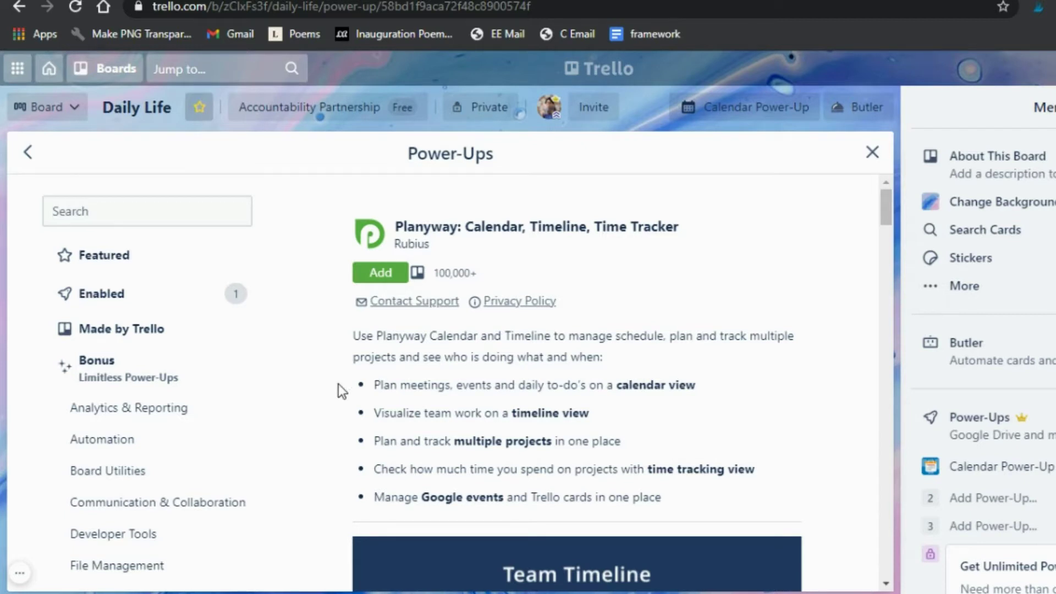
scroll(341, 391, down, 2)
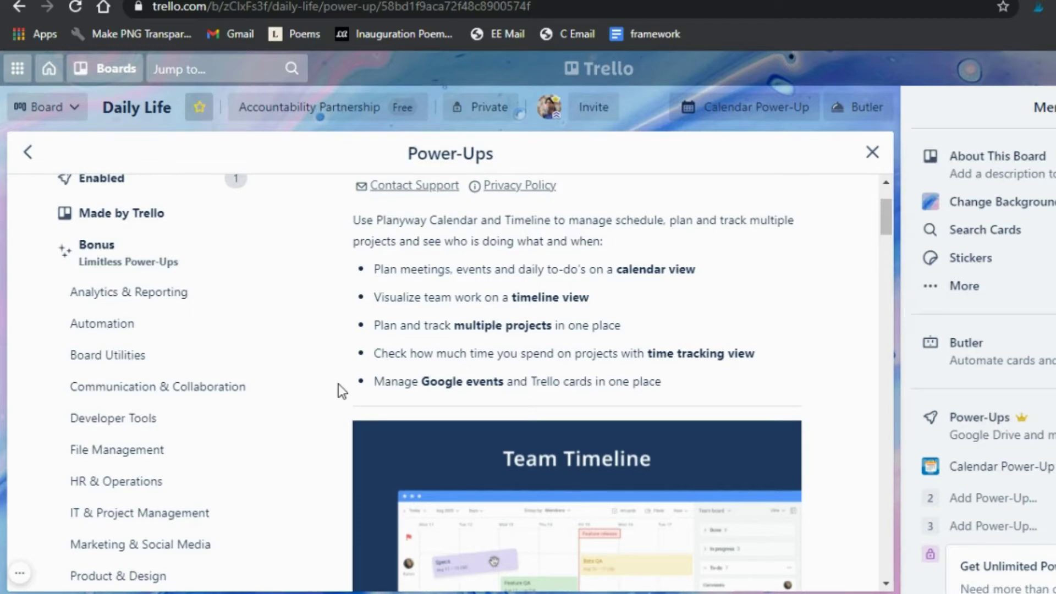
scroll(338, 384, down, 20)
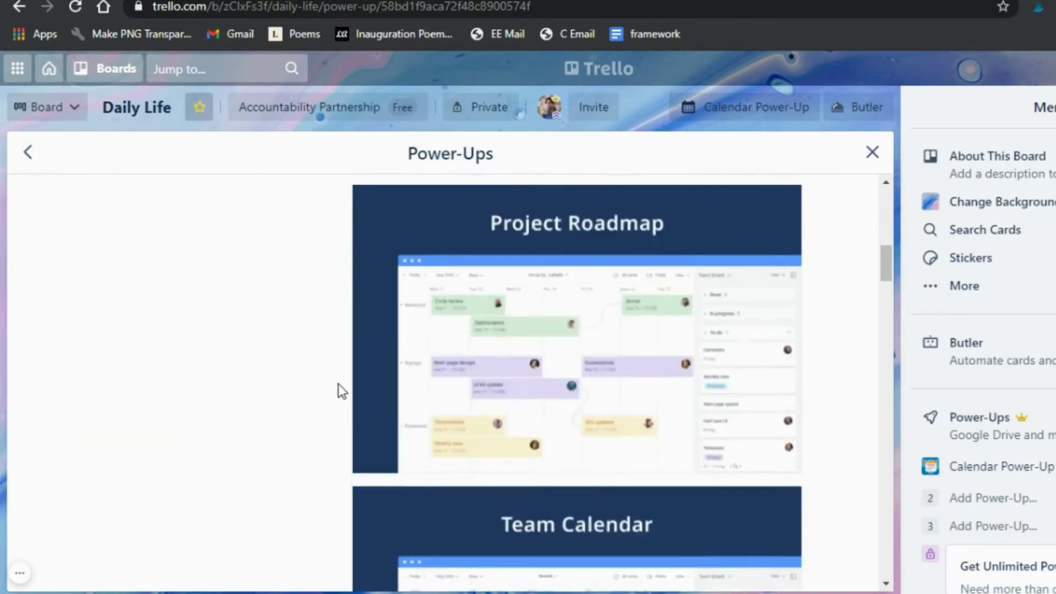
scroll(338, 384, down, 10)
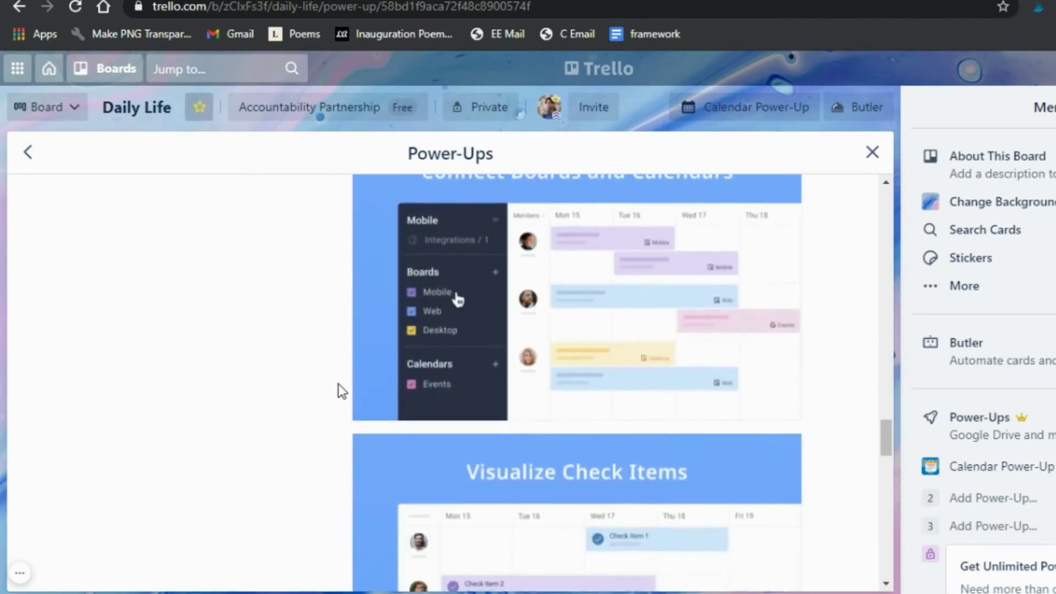
click(28, 152)
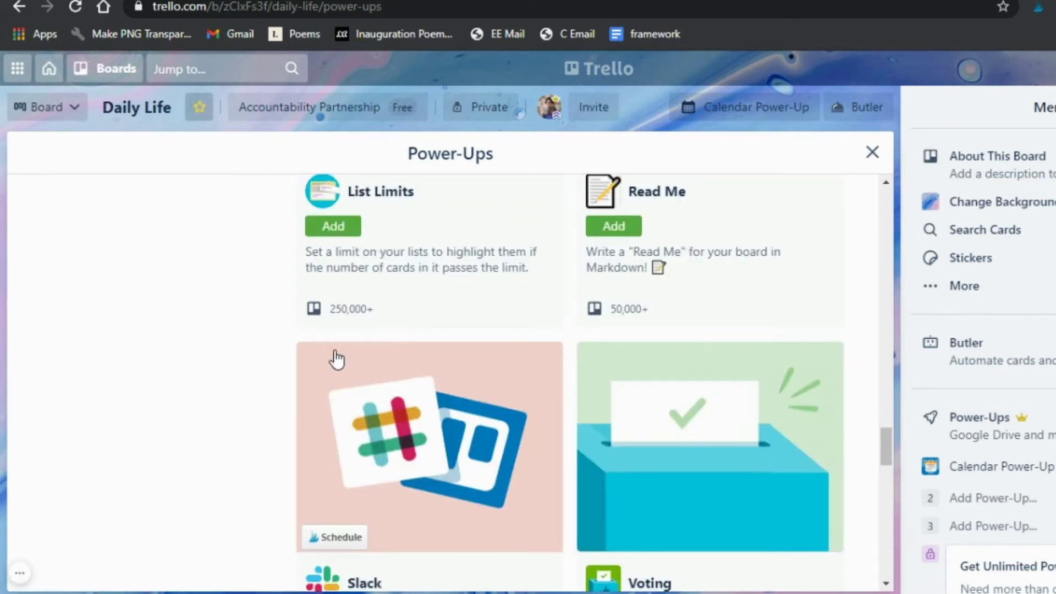
Step: Look back through the Power-Ups directory from the essential Power-Ups to the featured ones and the category list
scroll(331, 361, up, 3)
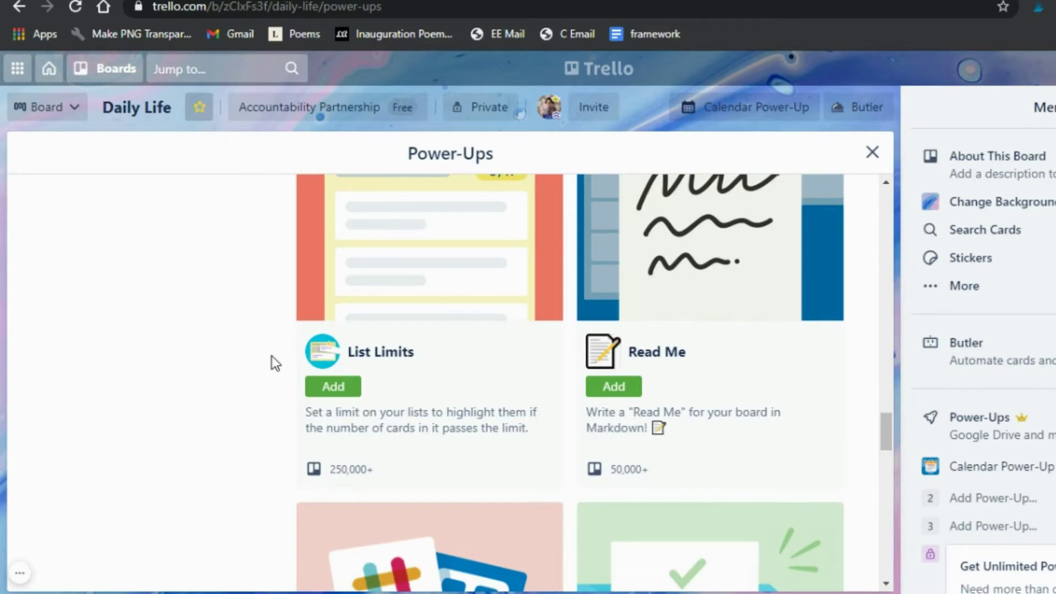
scroll(271, 356, up, 12)
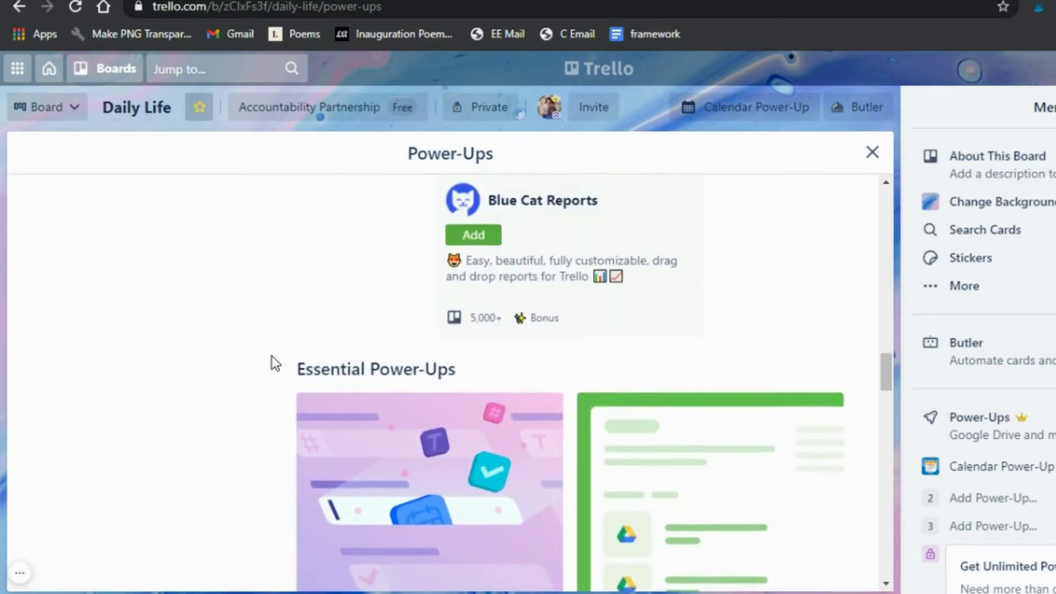
scroll(272, 356, up, 15)
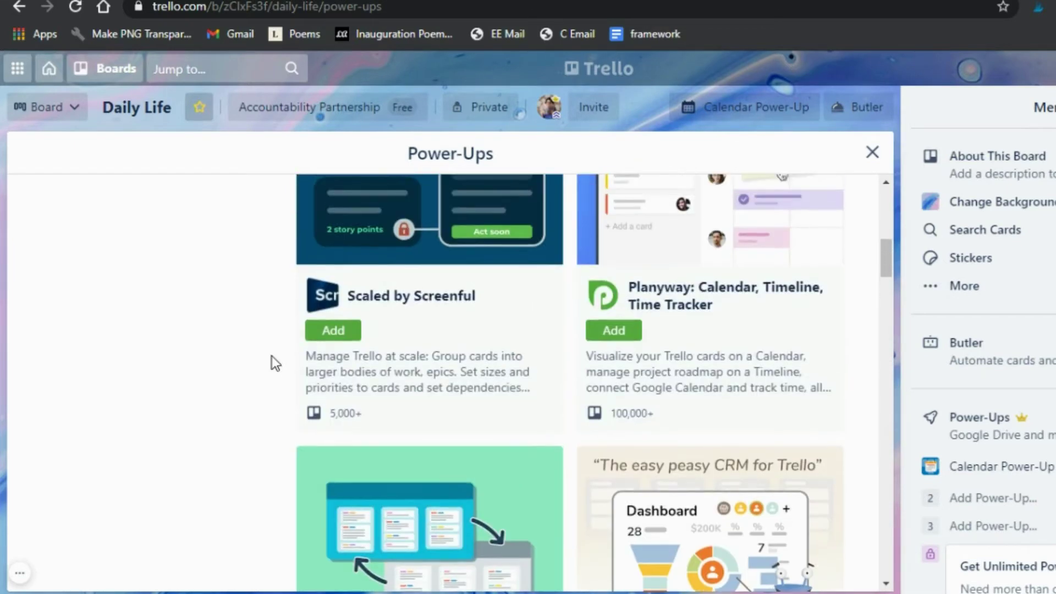
scroll(271, 355, up, 4)
scroll(272, 356, up, 5)
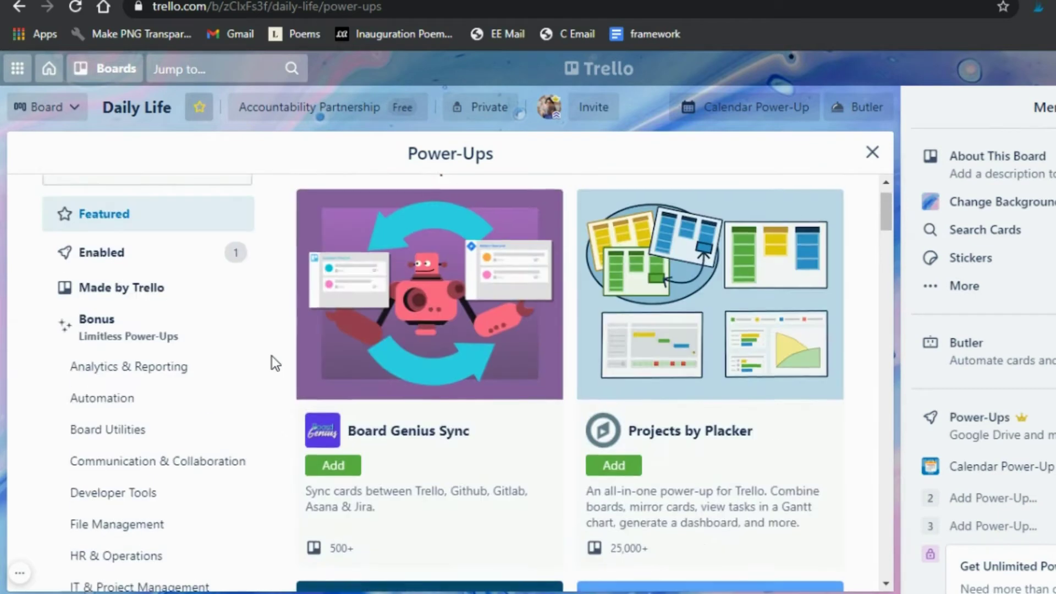
Step: Browse down the Power-Ups directory through the featured and essential Power-Ups as far as the Other Great Power-Ups section
scroll(271, 356, down, 3)
scroll(271, 356, down, 3)
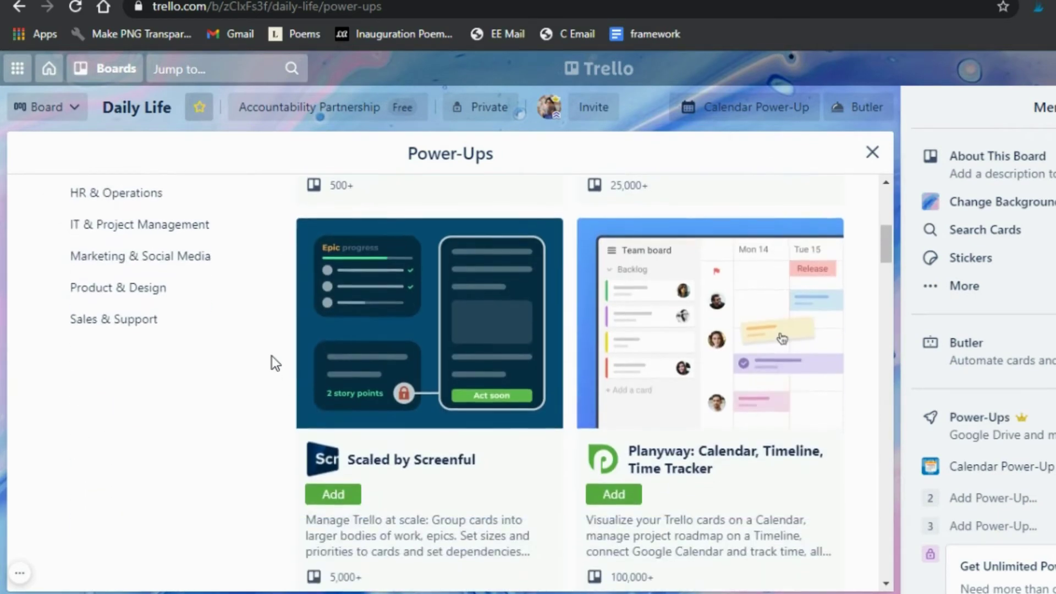
scroll(271, 355, down, 2)
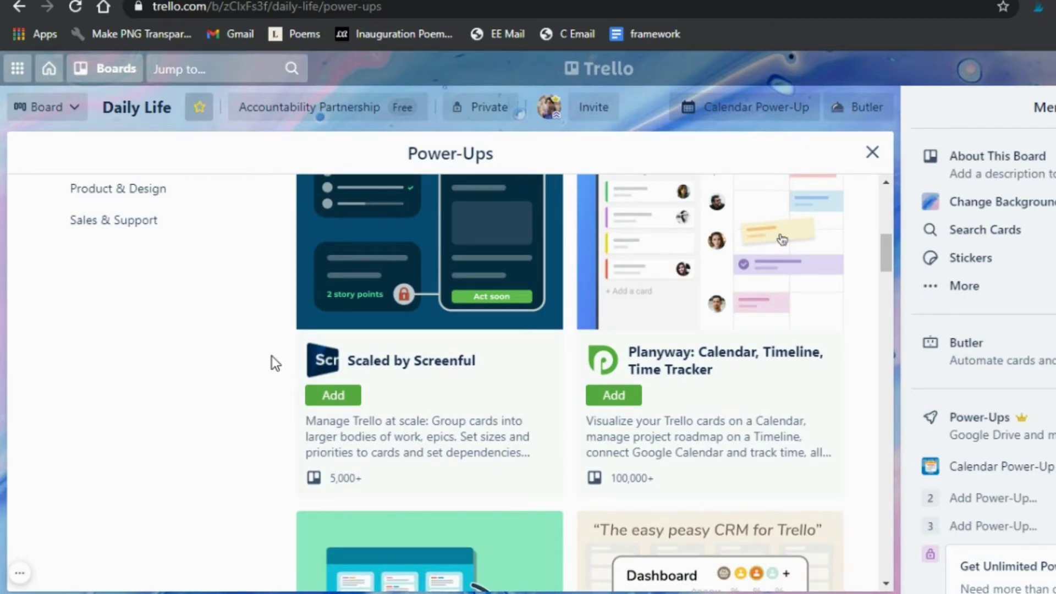
scroll(272, 356, down, 3)
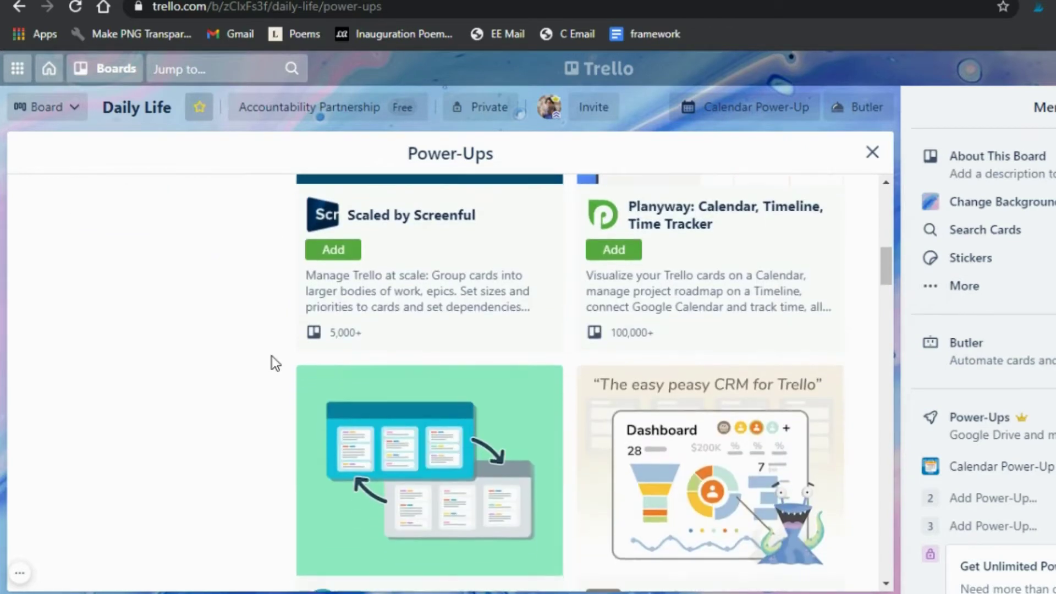
scroll(272, 355, down, 2)
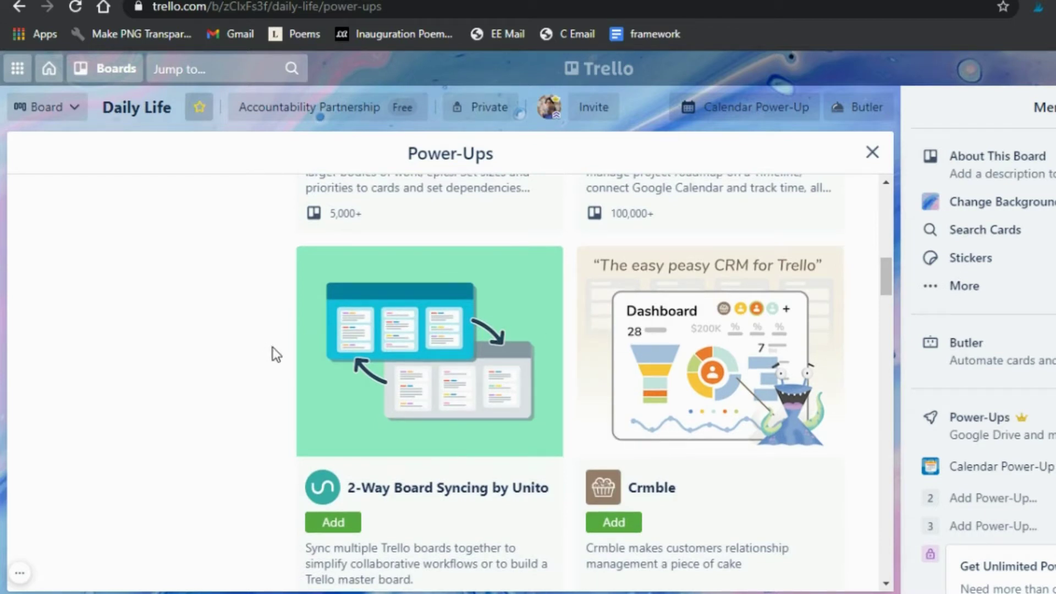
scroll(262, 363, down, 6)
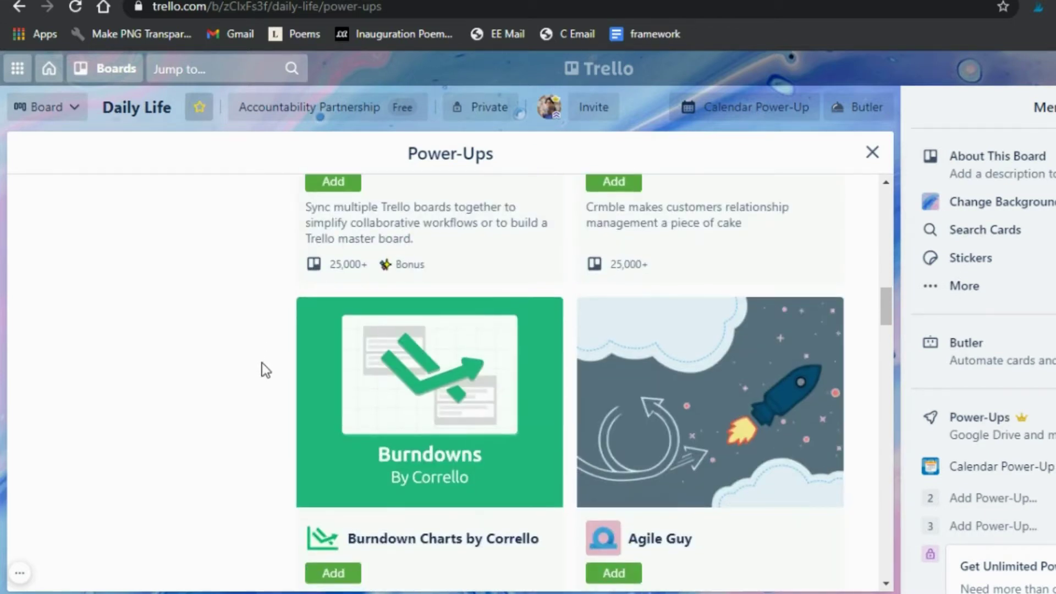
scroll(262, 362, down, 20)
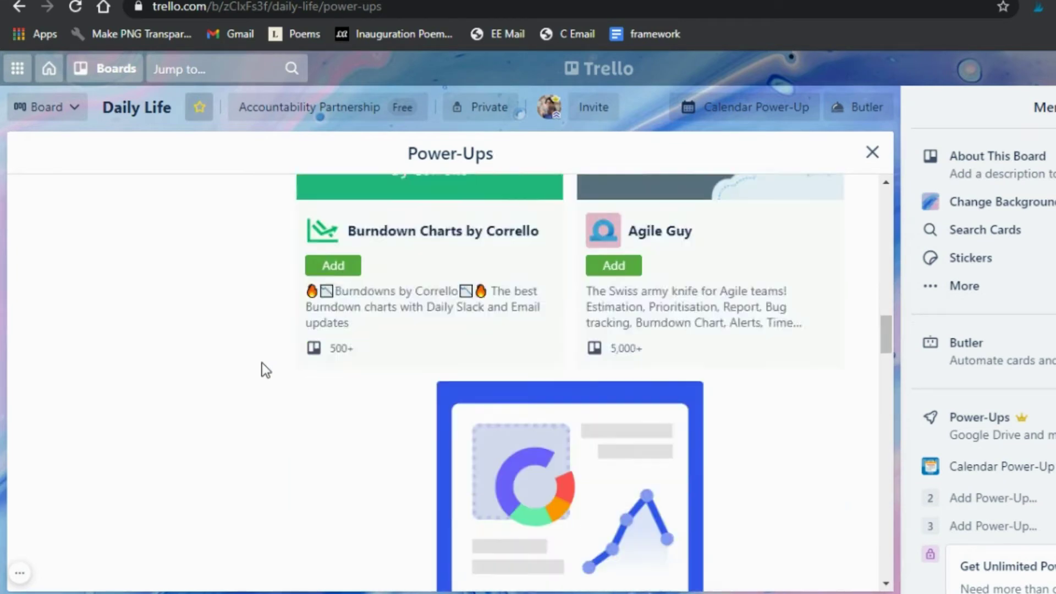
scroll(262, 361, up, 3)
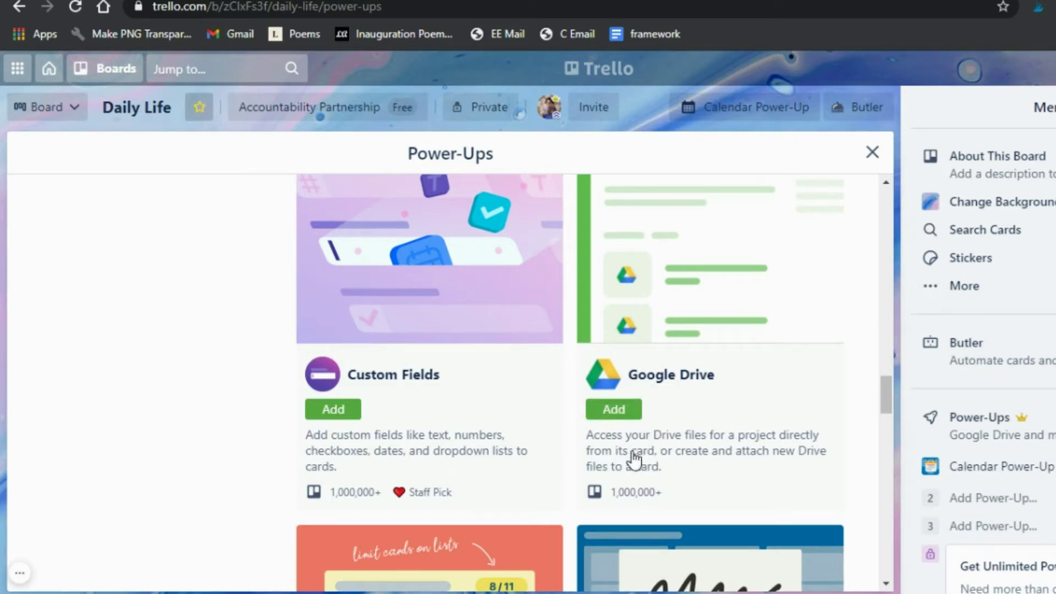
scroll(635, 457, down, 5)
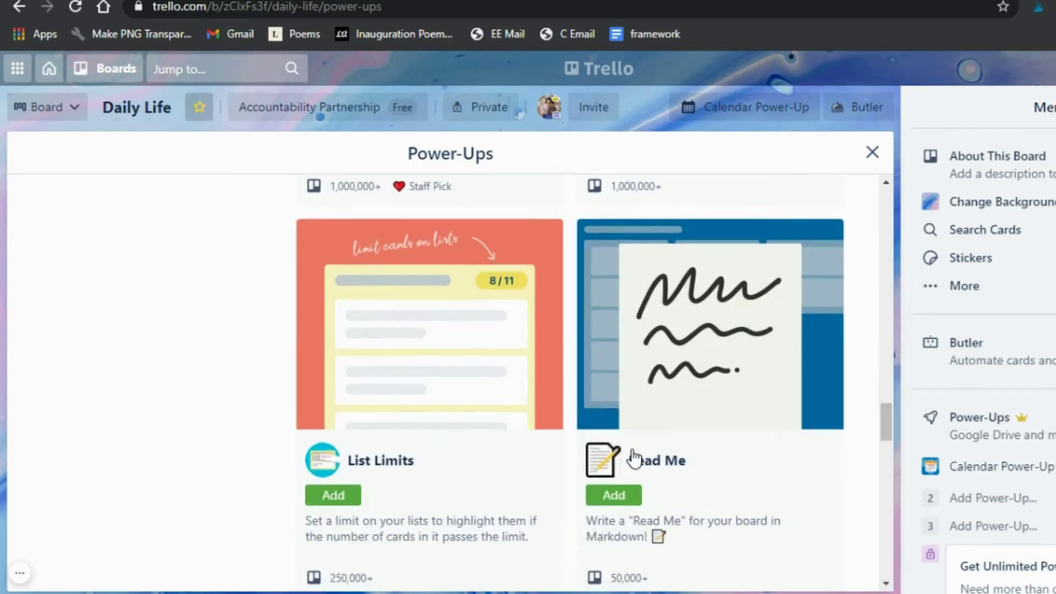
scroll(635, 457, down, 7)
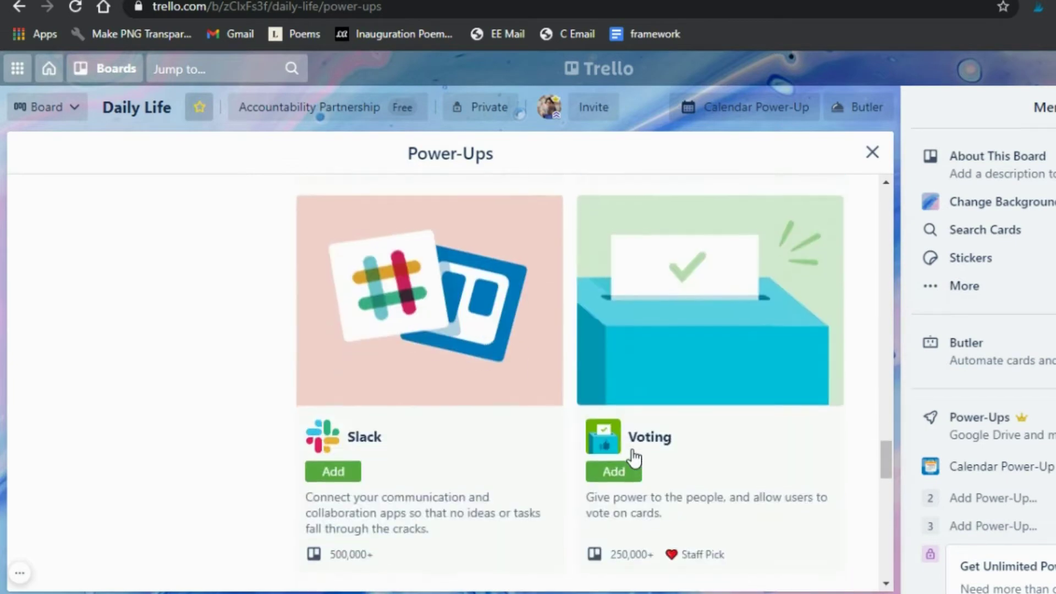
scroll(635, 457, down, 1)
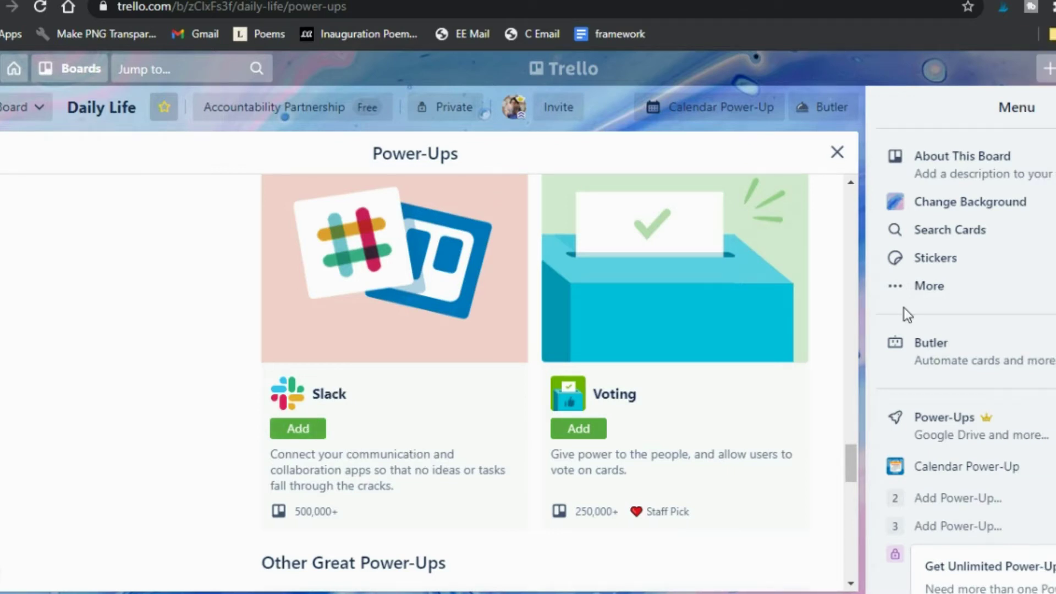
Step: Open Butler for the Daily Life board and read through the Rules page with its example automations
click(813, 99)
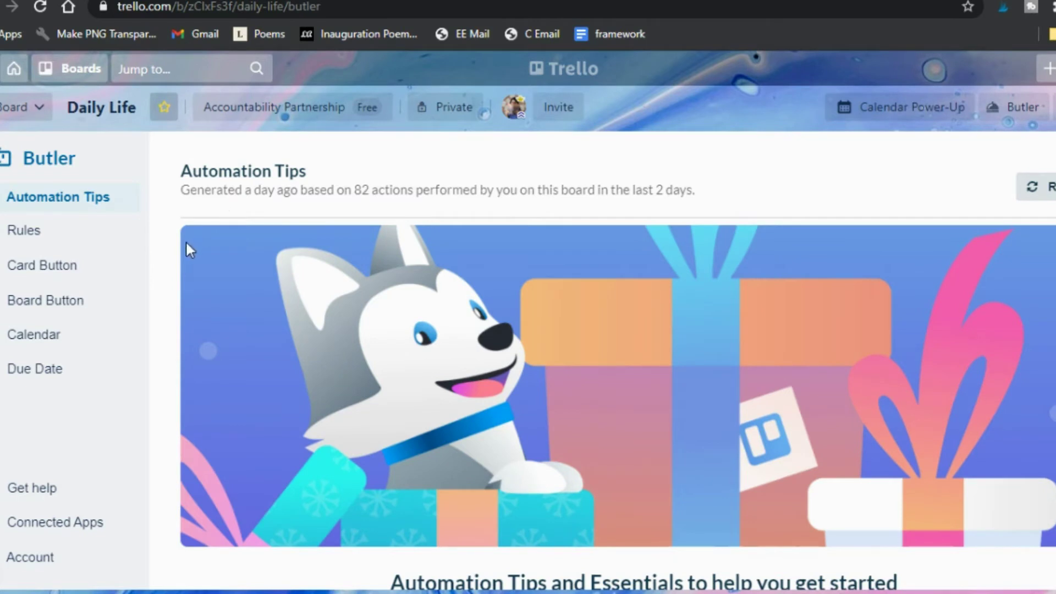
click(34, 235)
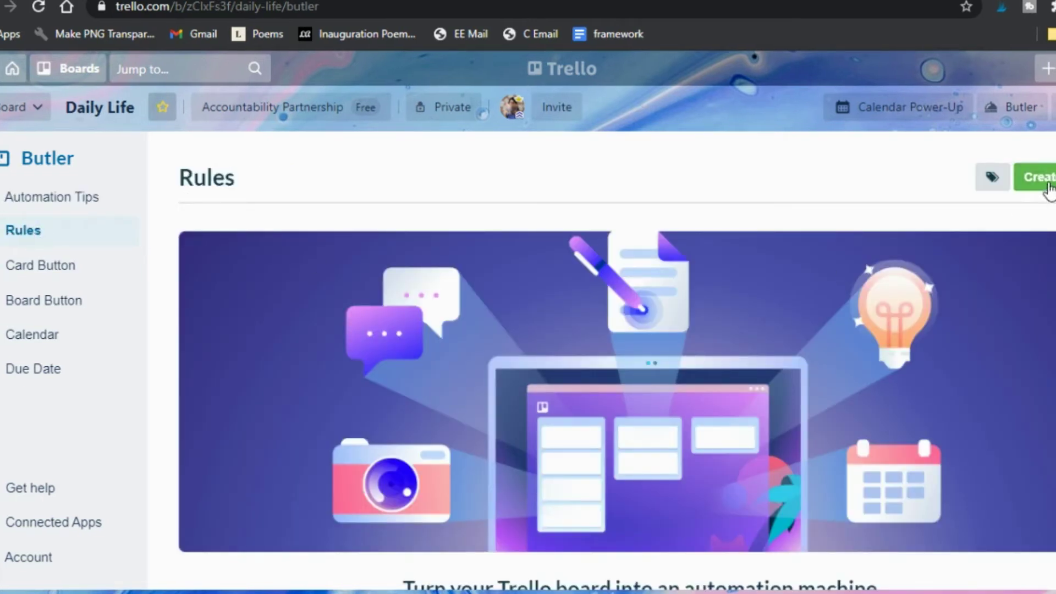
scroll(837, 379, down, 6)
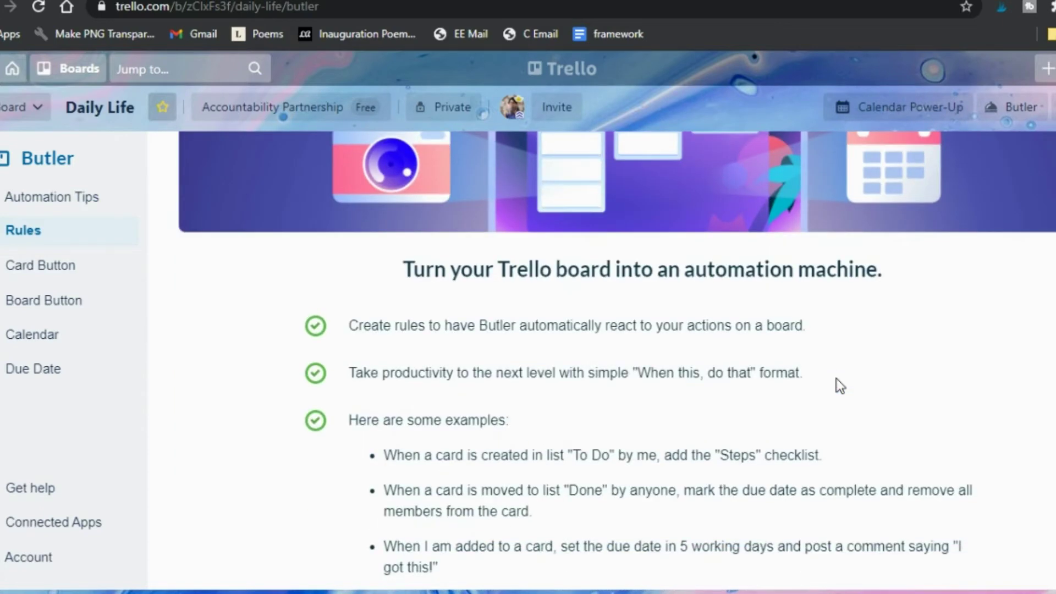
scroll(837, 381, down, 1)
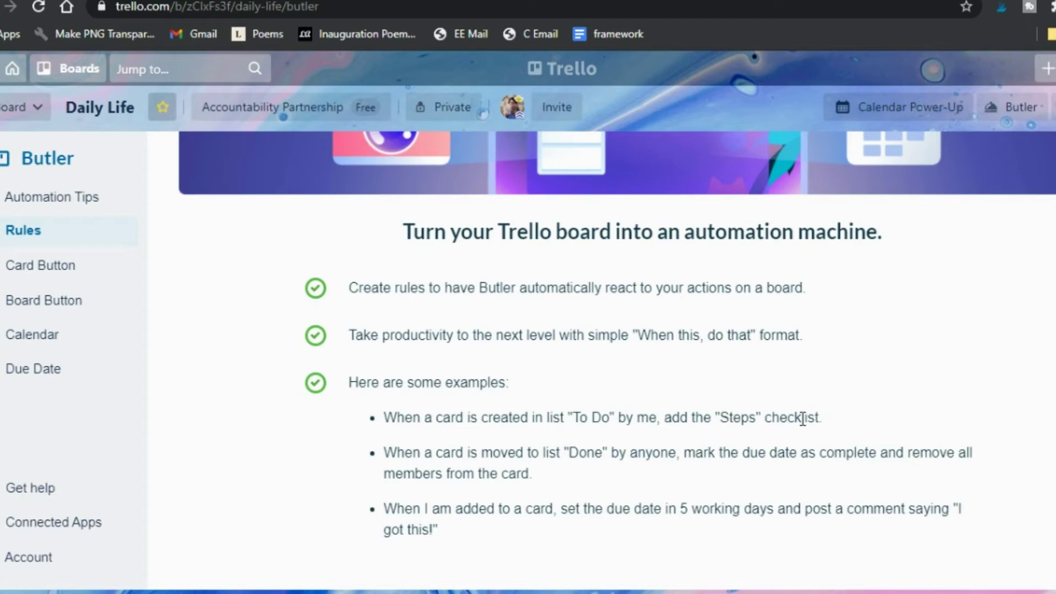
scroll(1036, 393, up, 5)
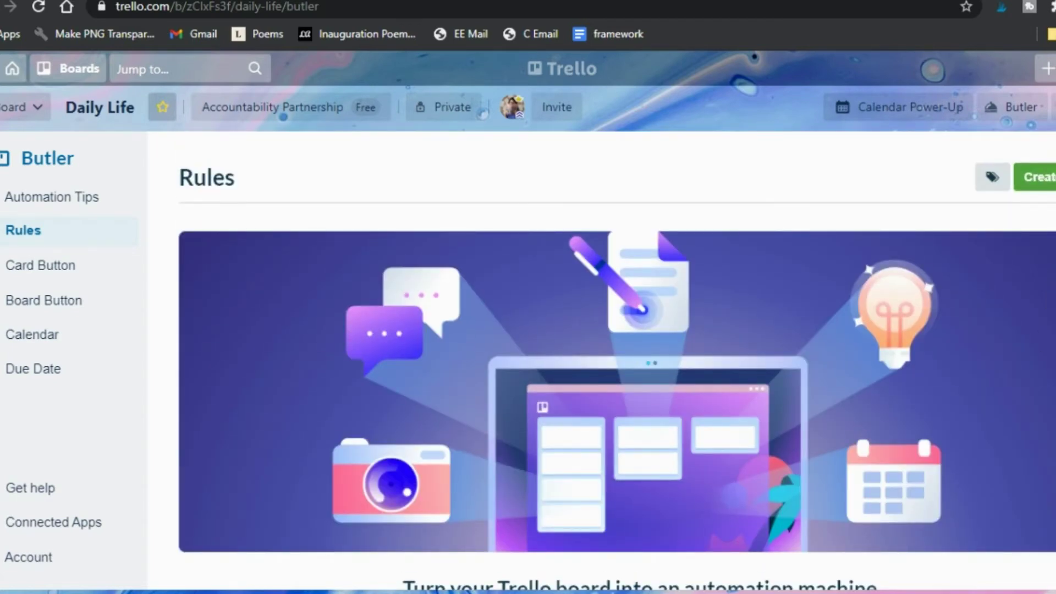
Step: Start a new Butler rule and look through the Card Move, Card Changes, Dates and Checklists triggers
click(1036, 176)
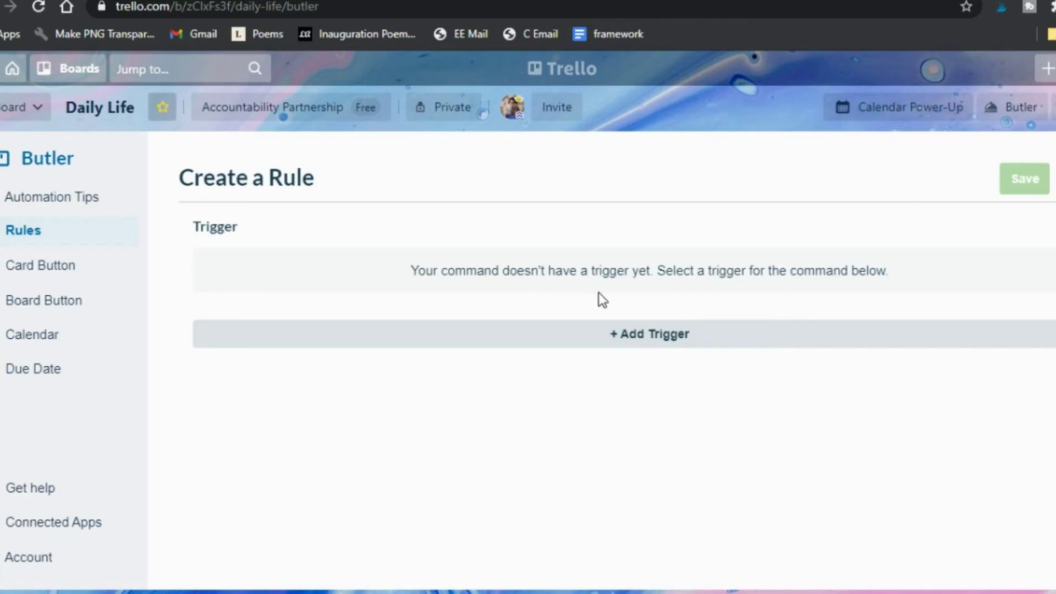
click(647, 342)
scroll(454, 318, down, 2)
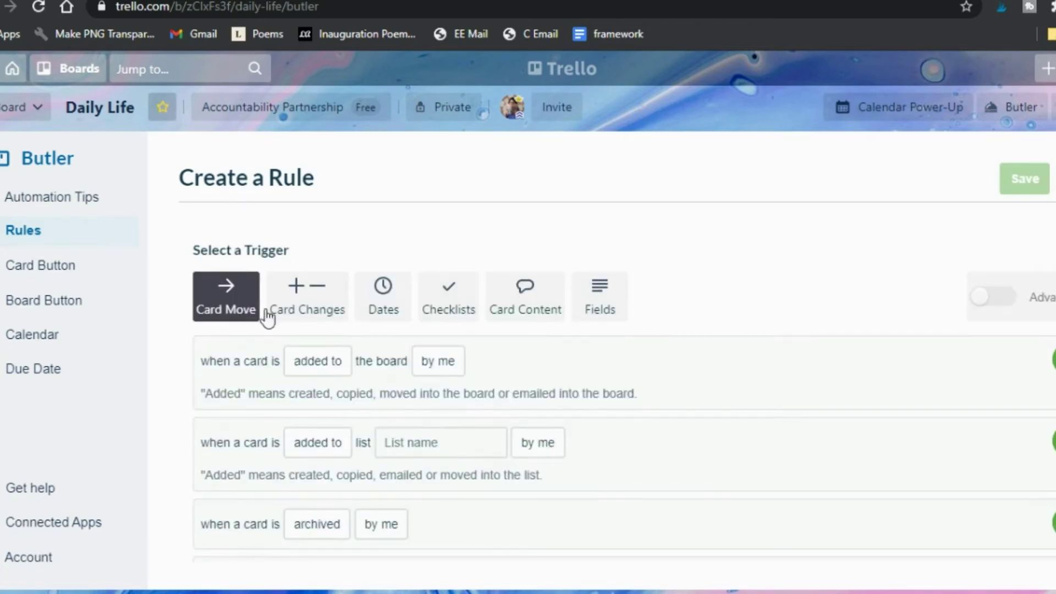
click(296, 313)
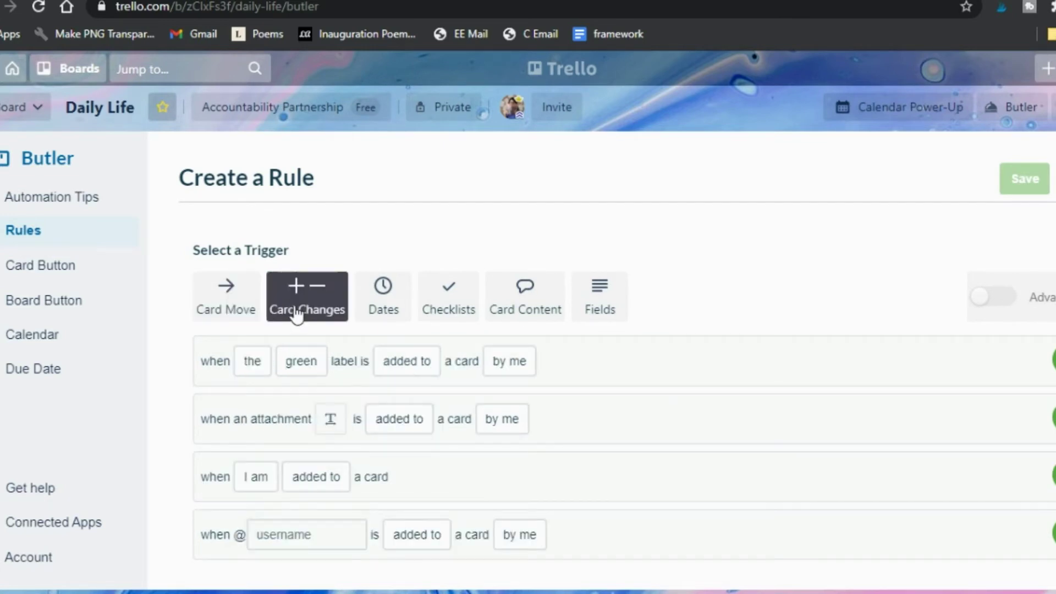
click(383, 309)
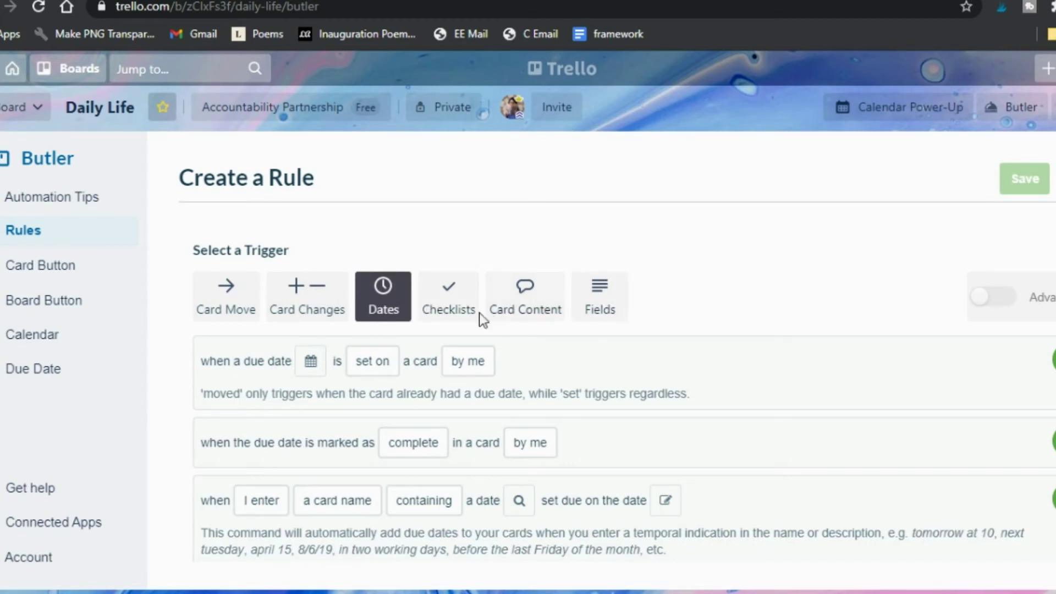
click(460, 316)
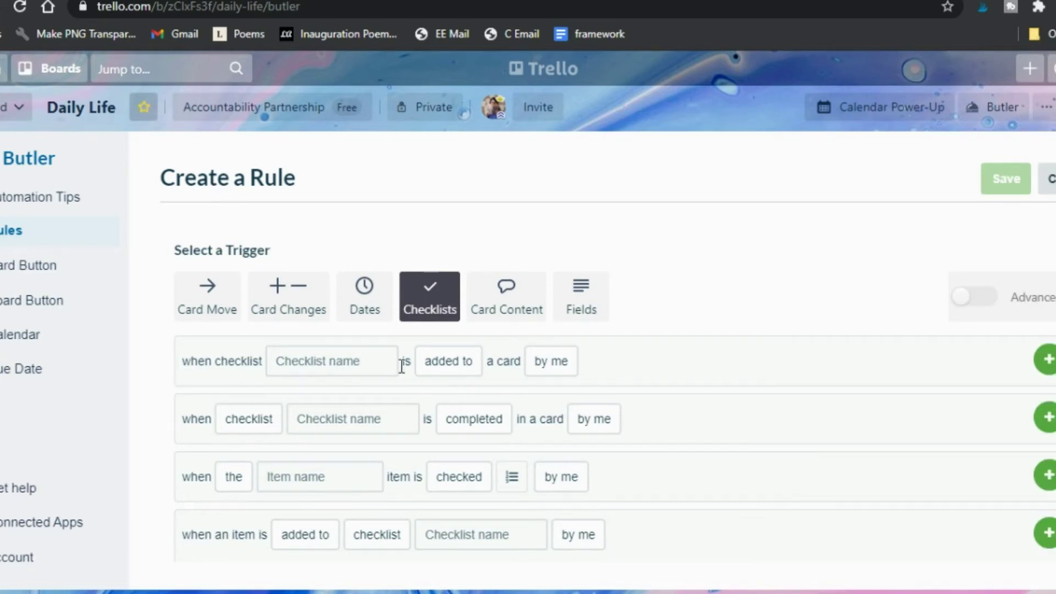
Step: Add the rule trigger "when checklist Video Creation is added to a card by me"
click(561, 364)
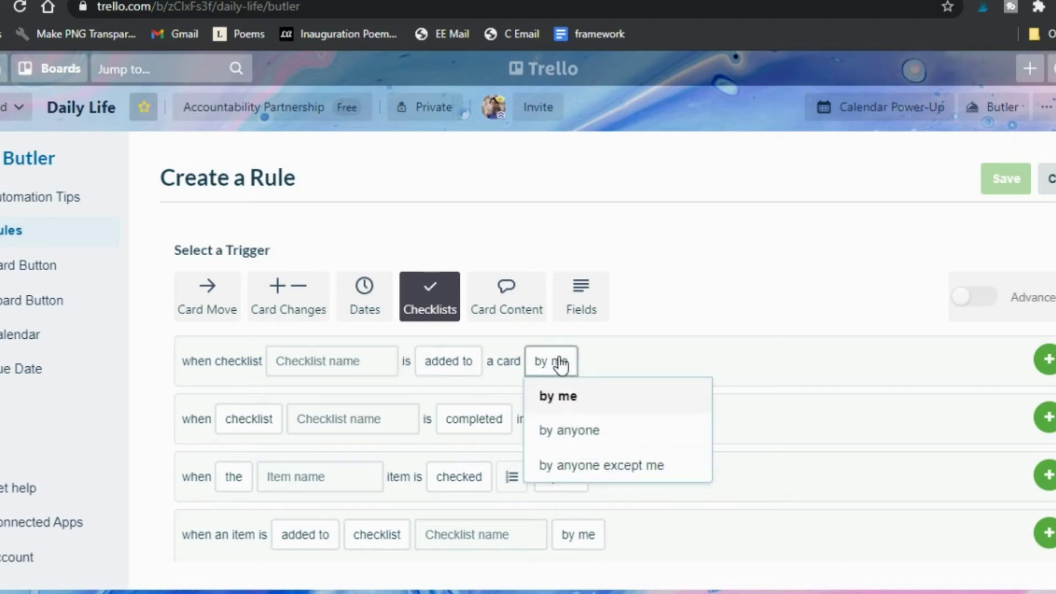
click(212, 361)
click(336, 357)
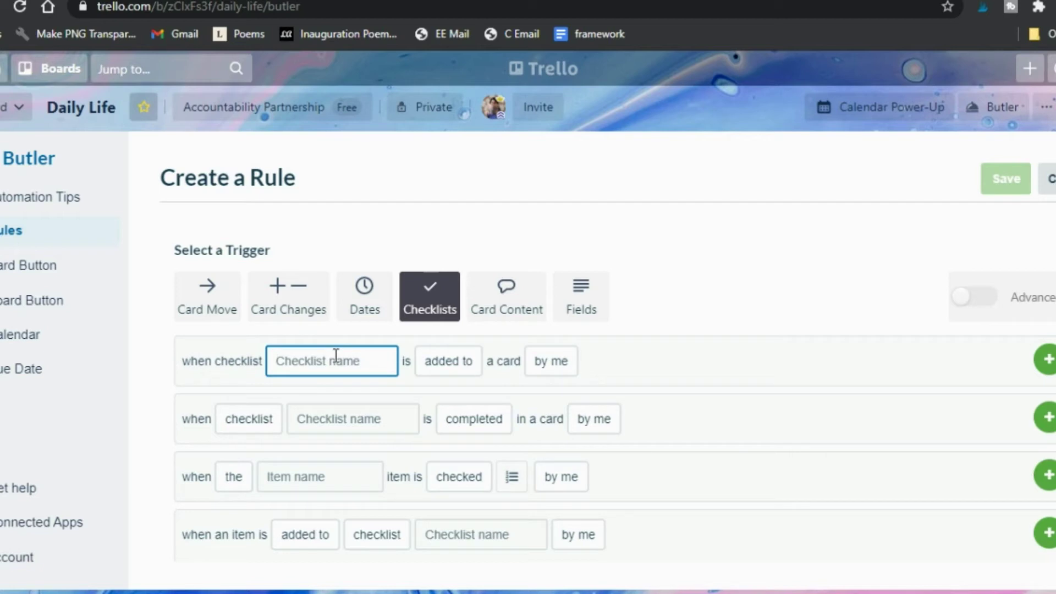
text(Video Creation)
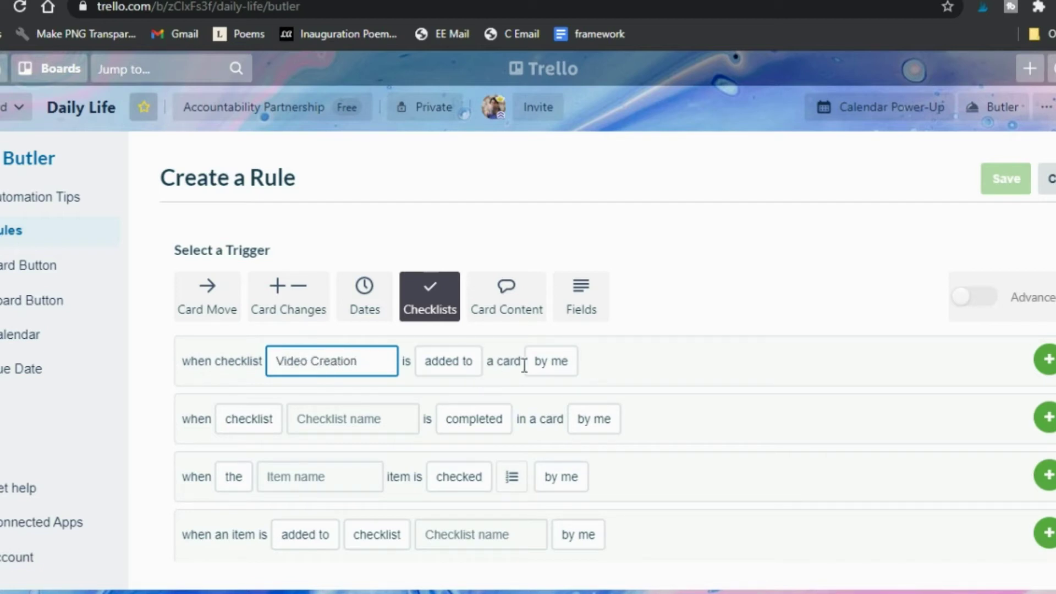
click(546, 365)
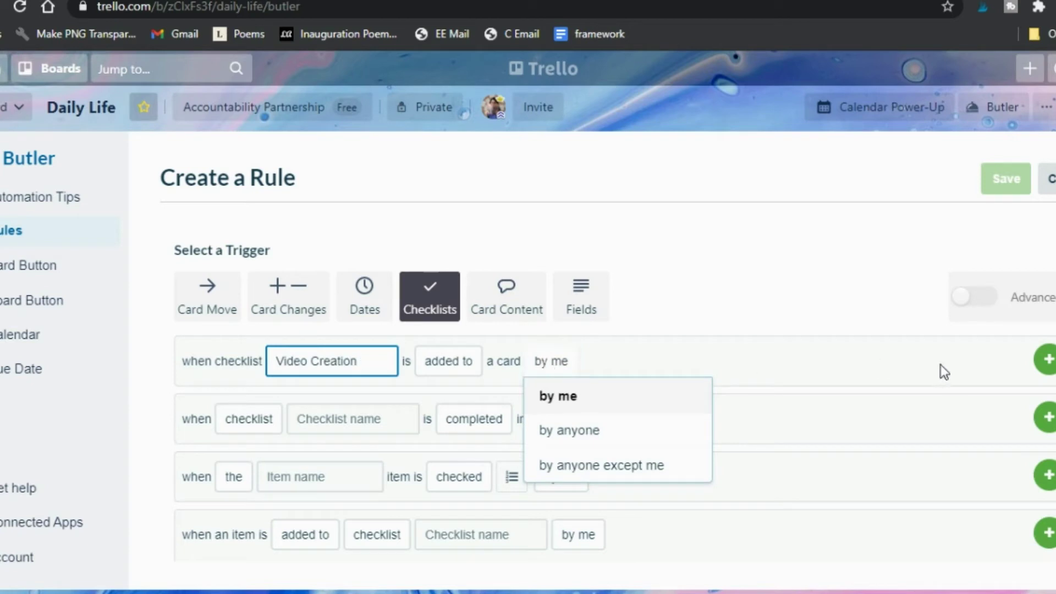
click(1039, 369)
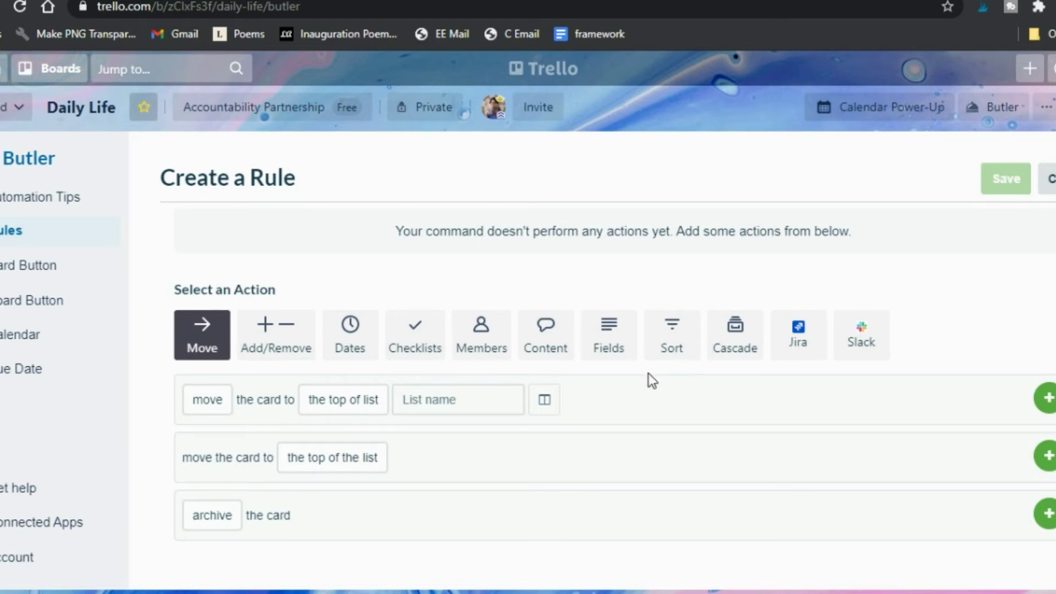
Step: Add an action that adds the "Video Creation" checklist to the card, and cancel the rule without saving it
click(431, 344)
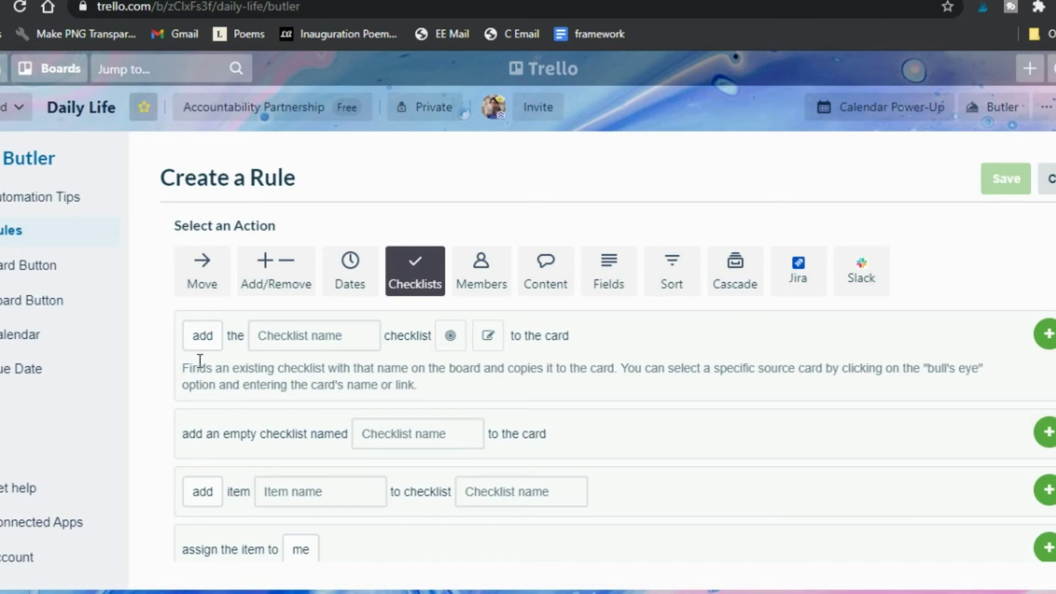
click(263, 338)
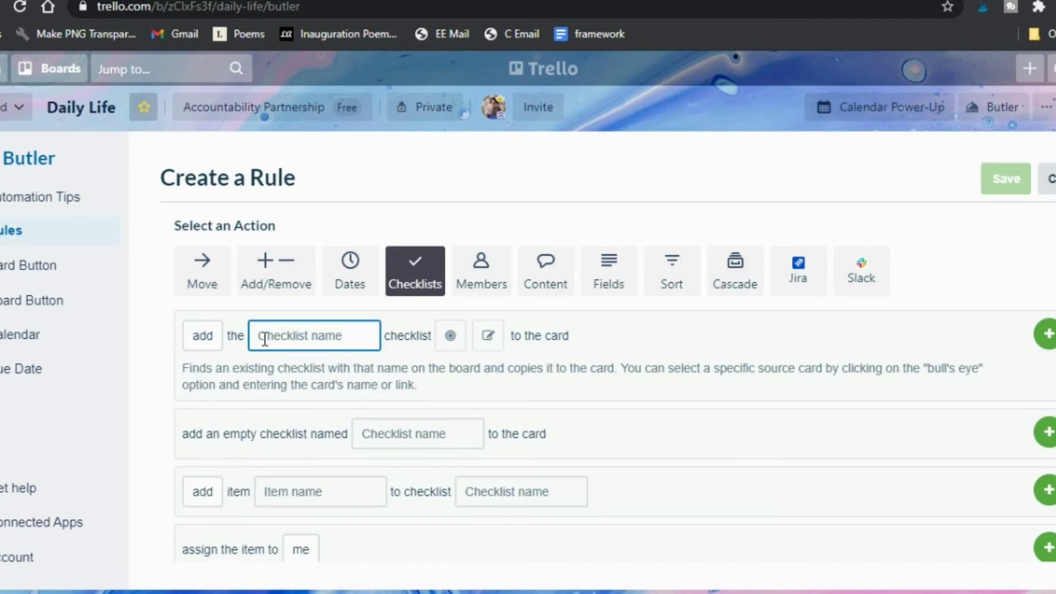
text(Video Creation)
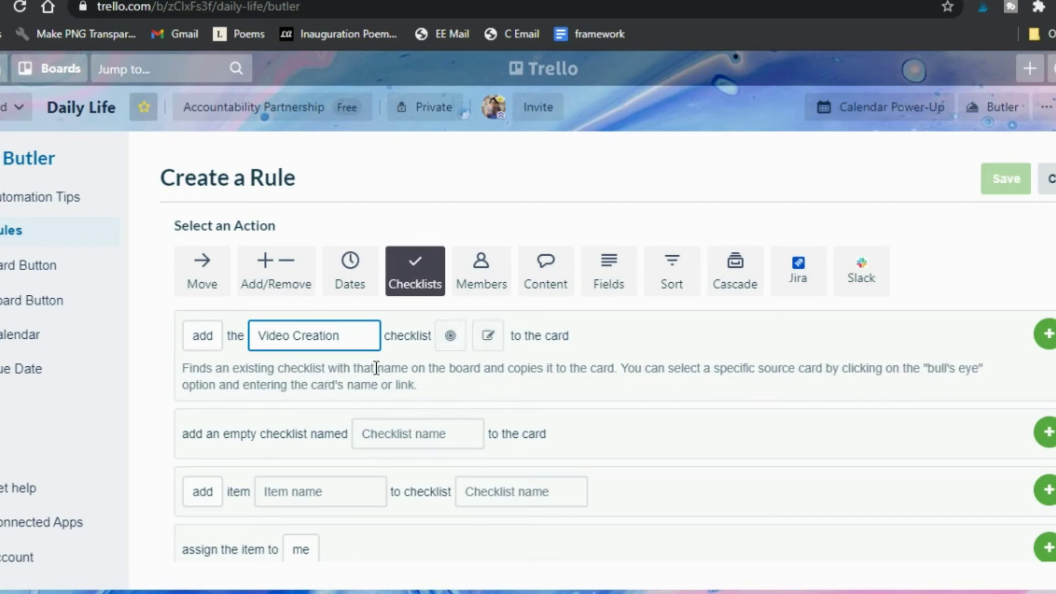
click(1047, 344)
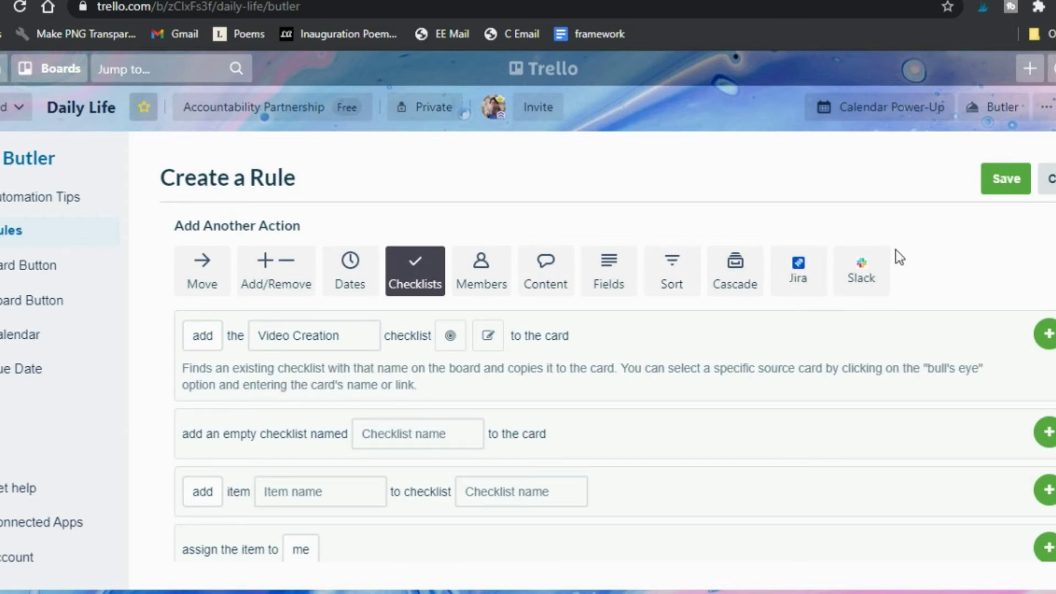
click(1047, 179)
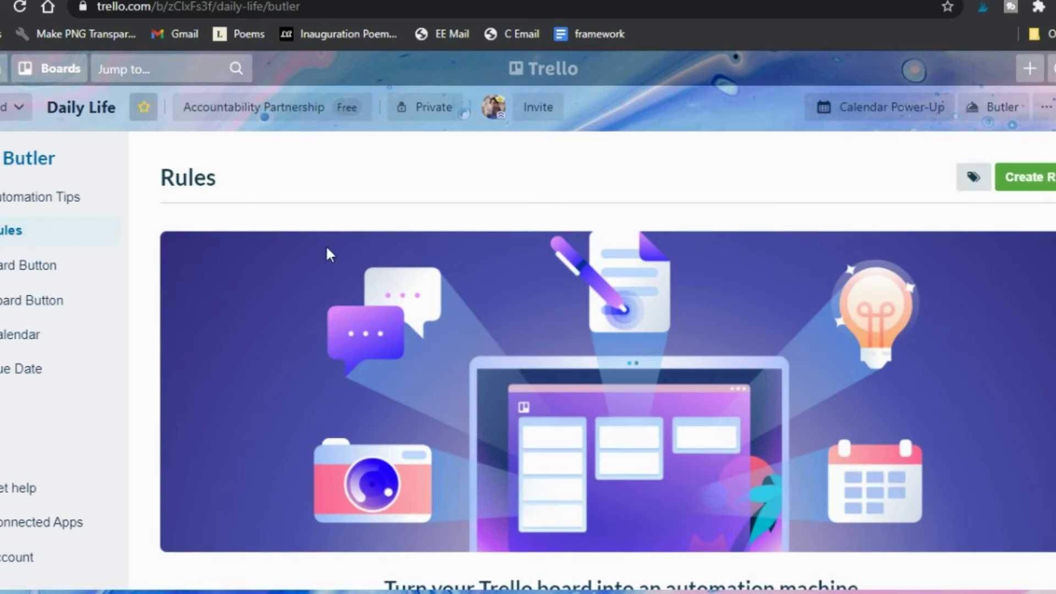
Step: Open Butler's Card Buttons page and review its description and example buttons
scroll(326, 245, down, 1)
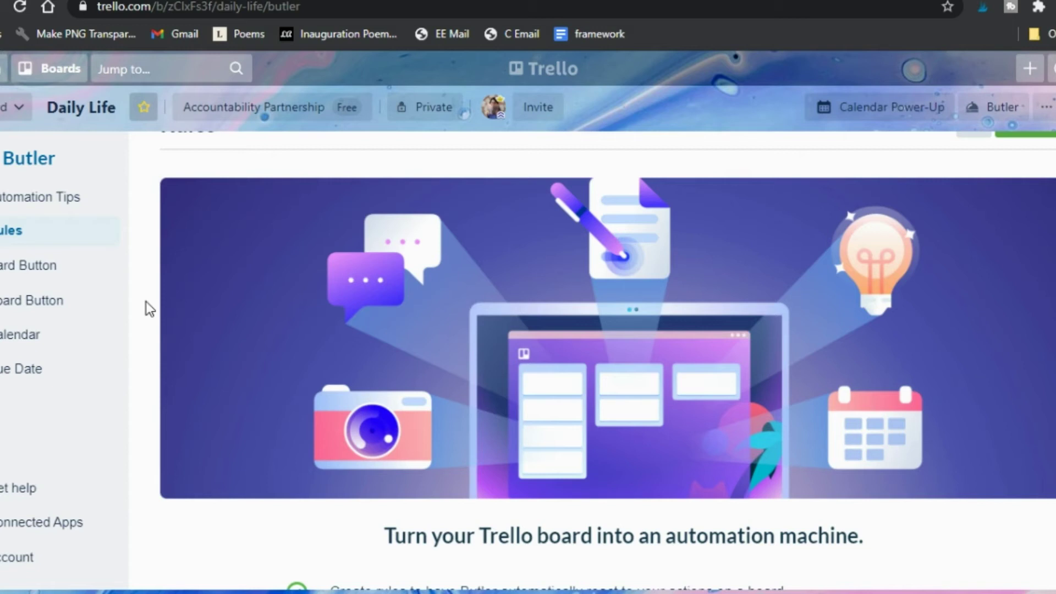
scroll(146, 302, up, 1)
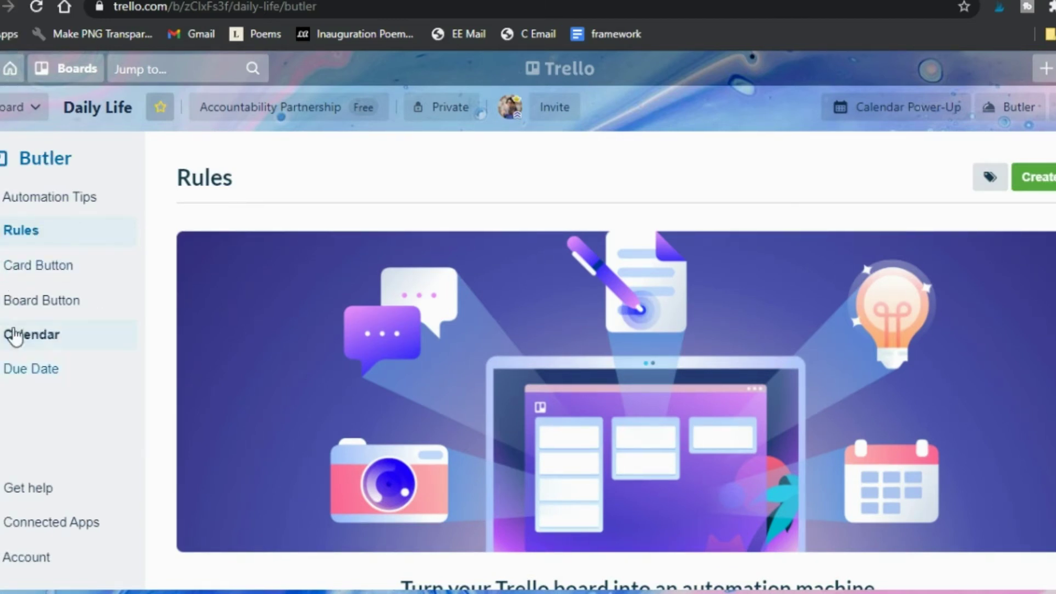
click(28, 275)
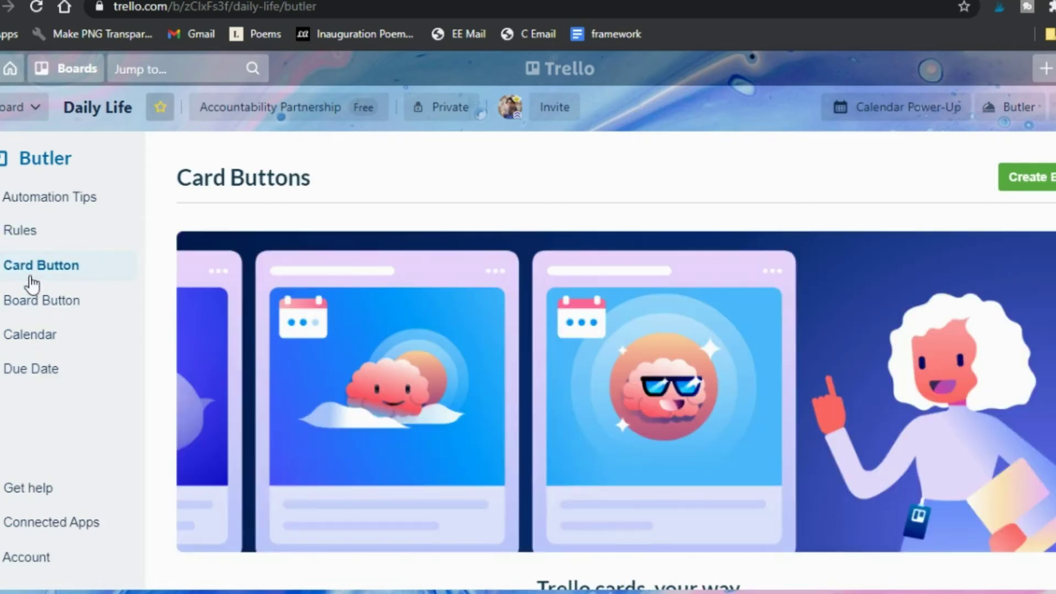
scroll(721, 279, down, 3)
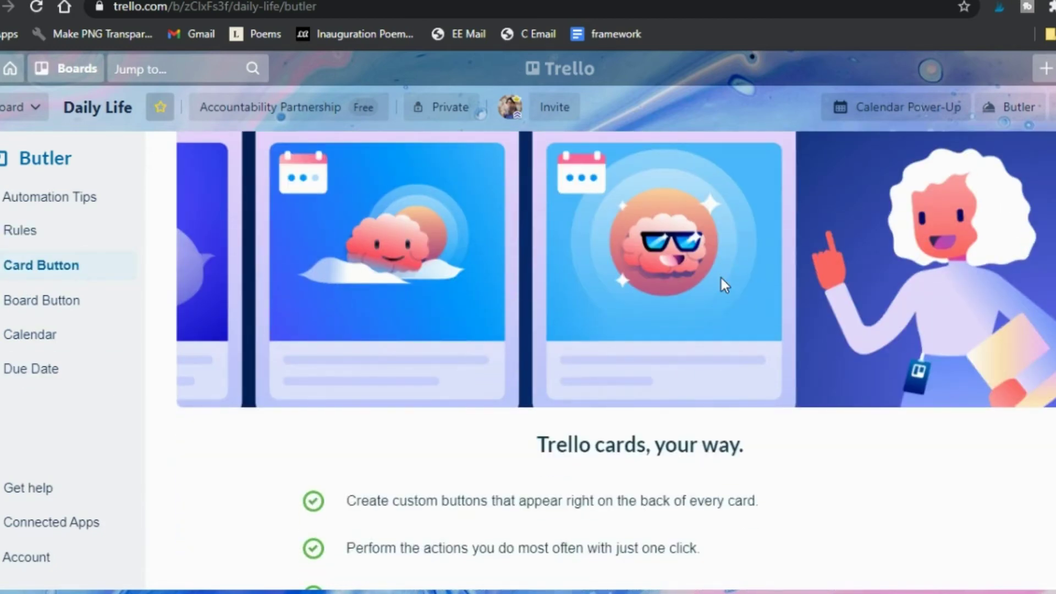
scroll(721, 280, down, 2)
scroll(369, 381, down, 1)
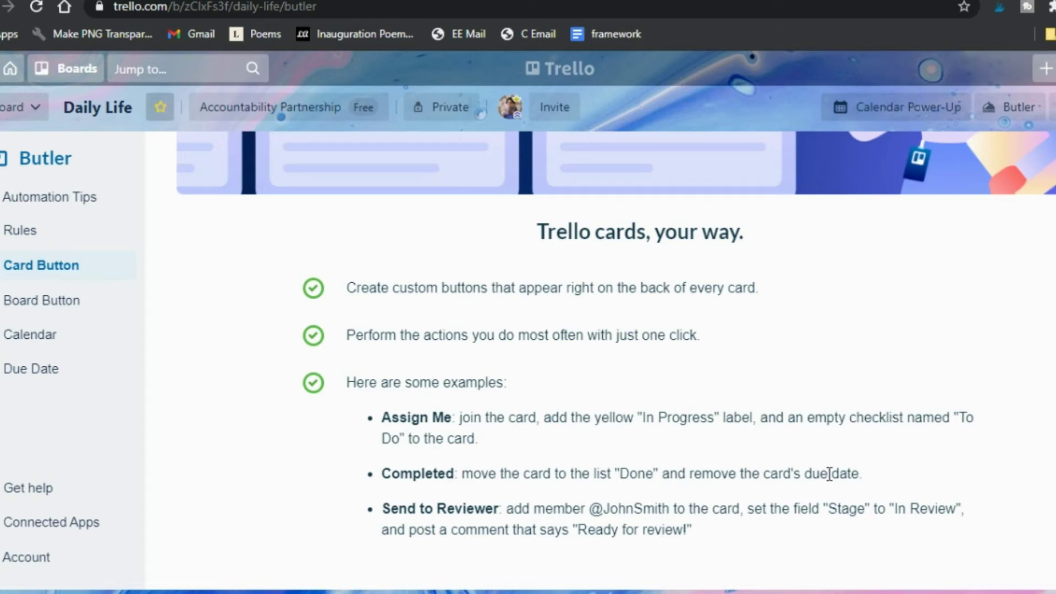
Step: Start a new Butler card button and title it "Move to DONE"
scroll(828, 473, up, 5)
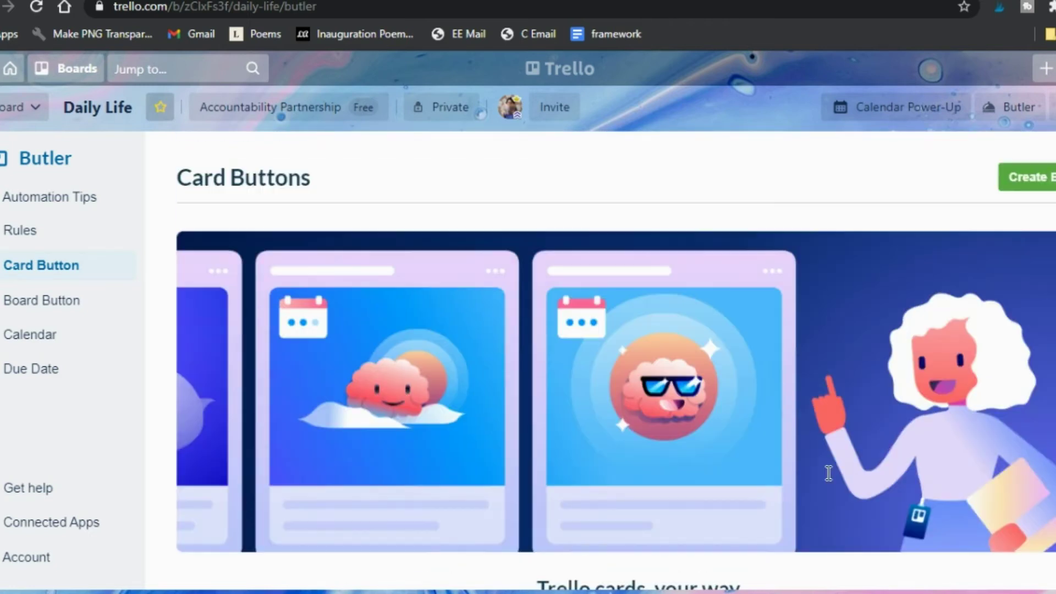
click(1047, 186)
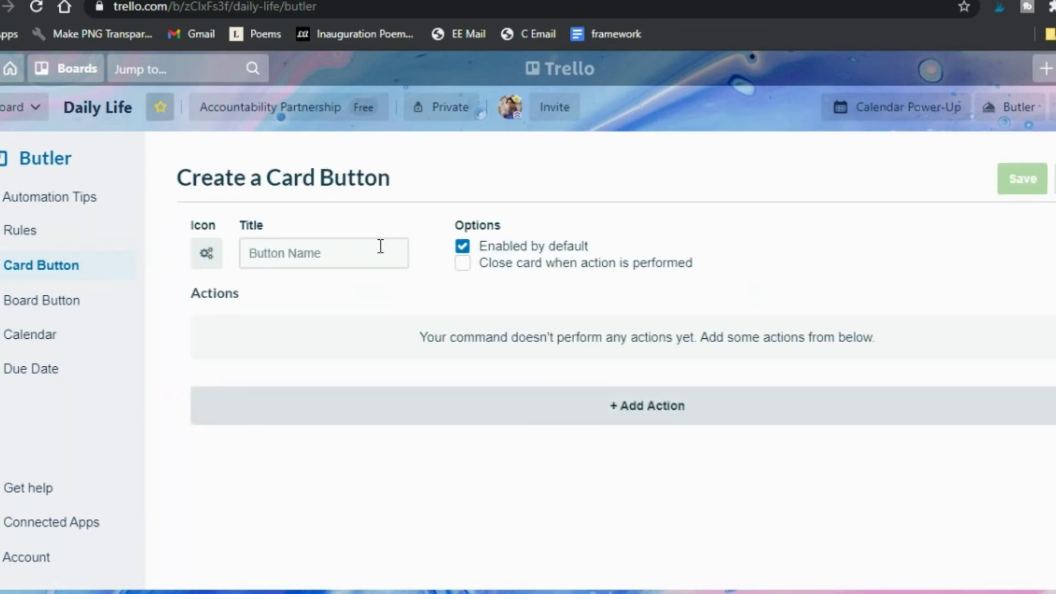
click(336, 258)
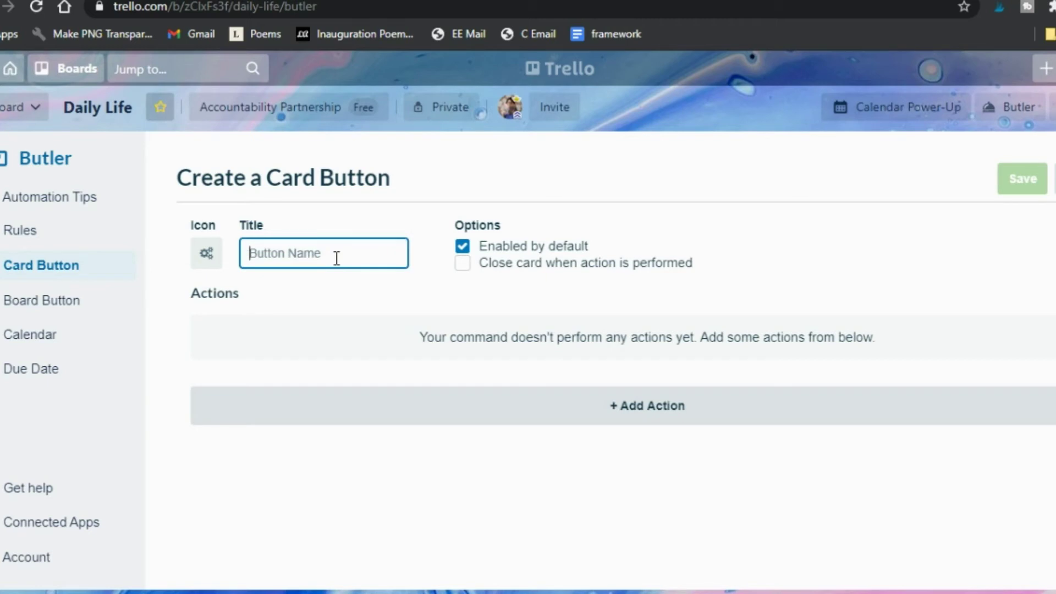
text(Moved)
key(BackSpace)
key(BackSpace)
text(i)
key(BackSpace)
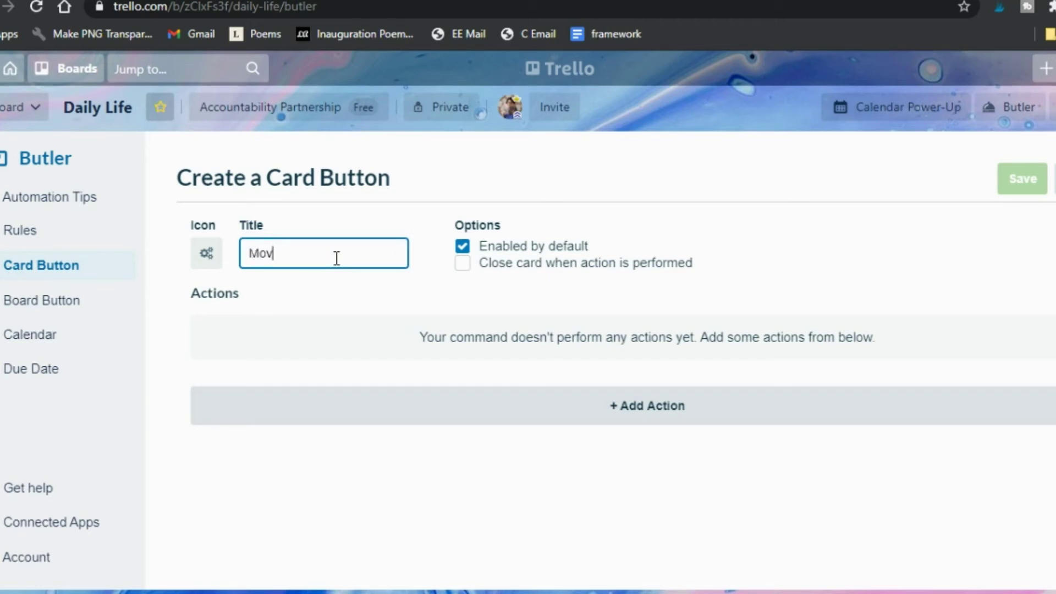
text(e to DONE)
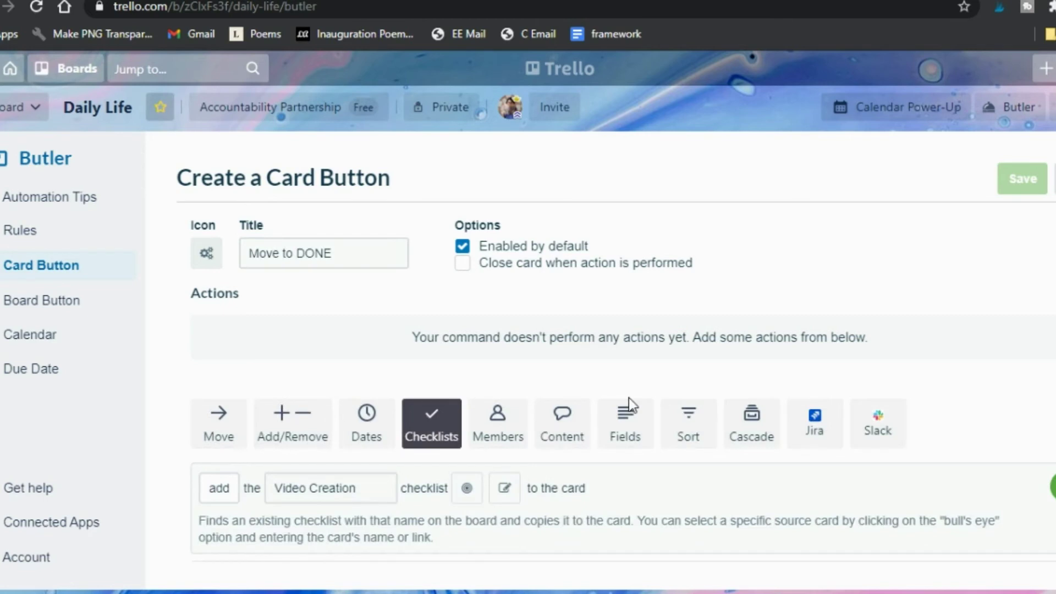
Step: Set the card button's icon to the thumbs-up
click(214, 261)
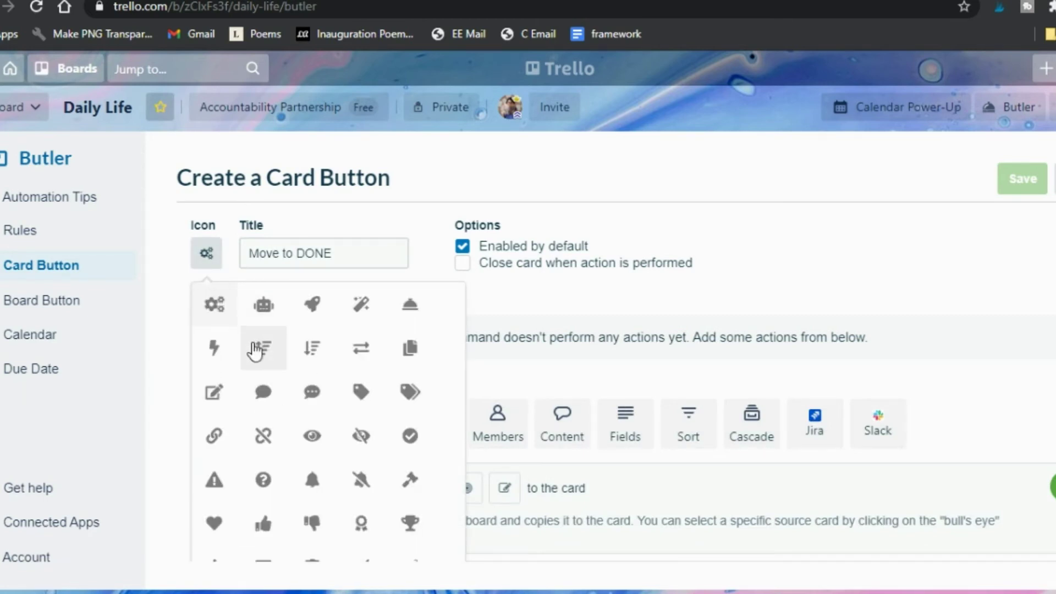
scroll(254, 391, down, 3)
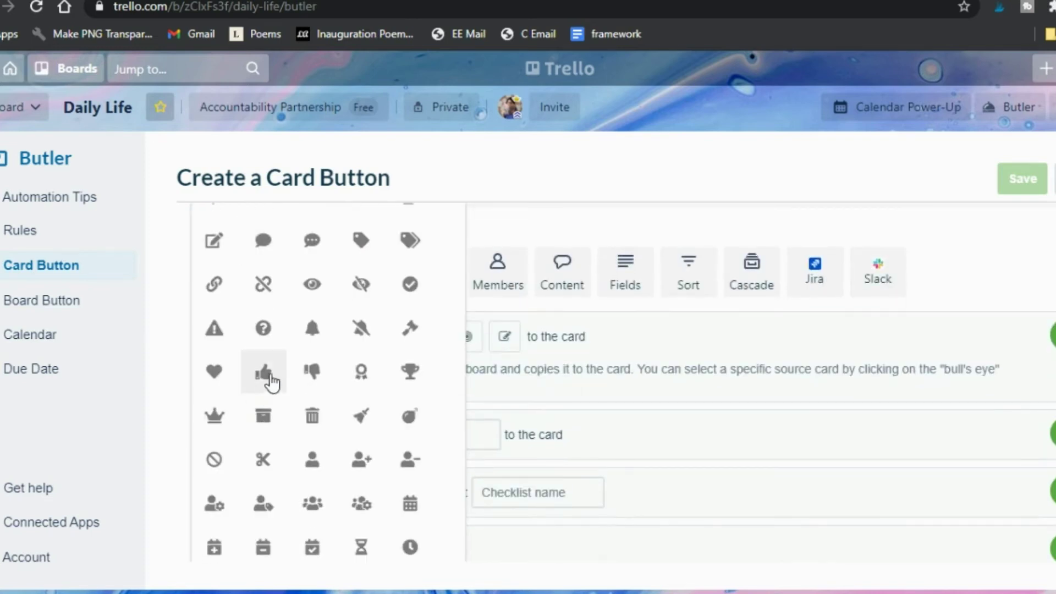
click(264, 373)
scroll(393, 320, up, 3)
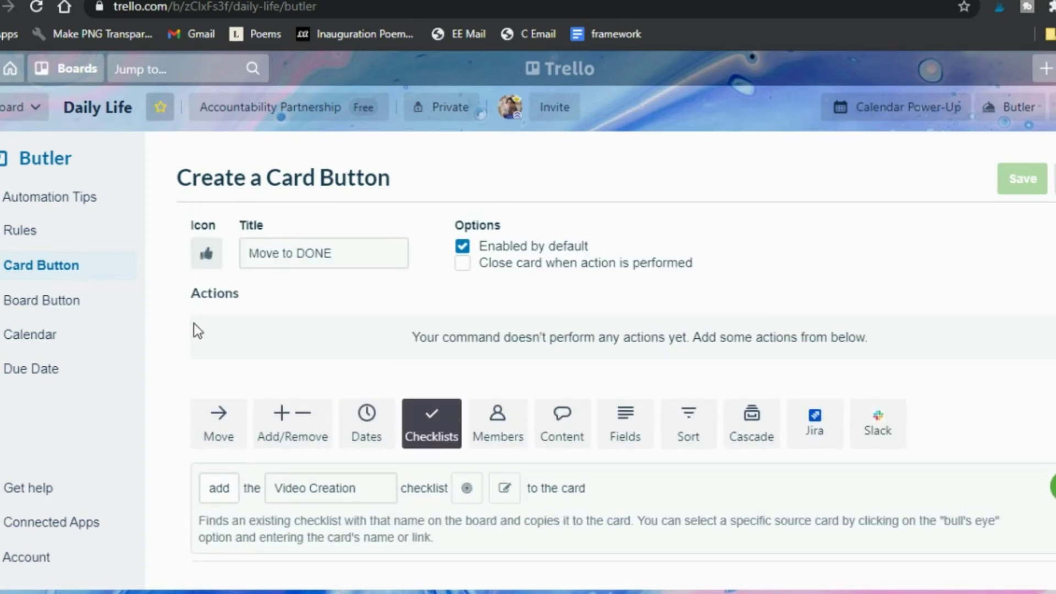
Step: Add an action that moves the card to the top of list DONE, and save the card button
scroll(194, 324, down, 1)
click(215, 400)
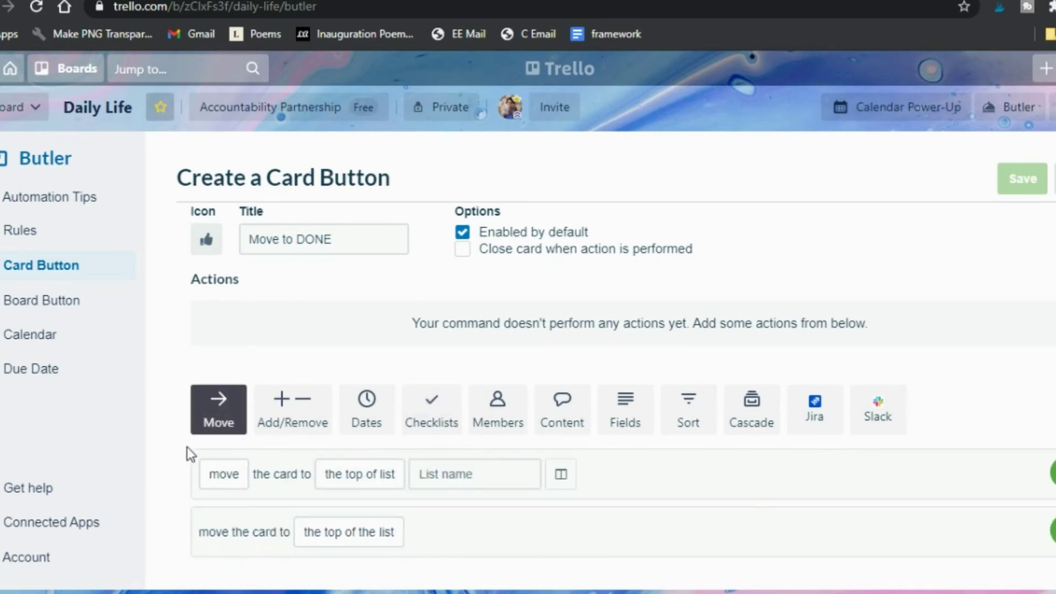
scroll(184, 455, down, 1)
click(341, 473)
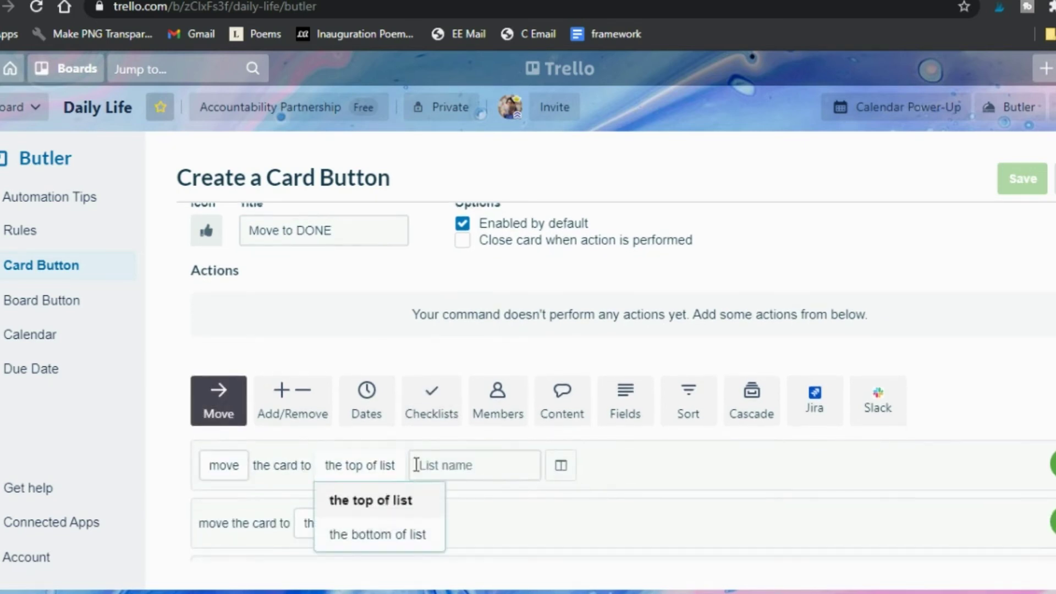
click(456, 465)
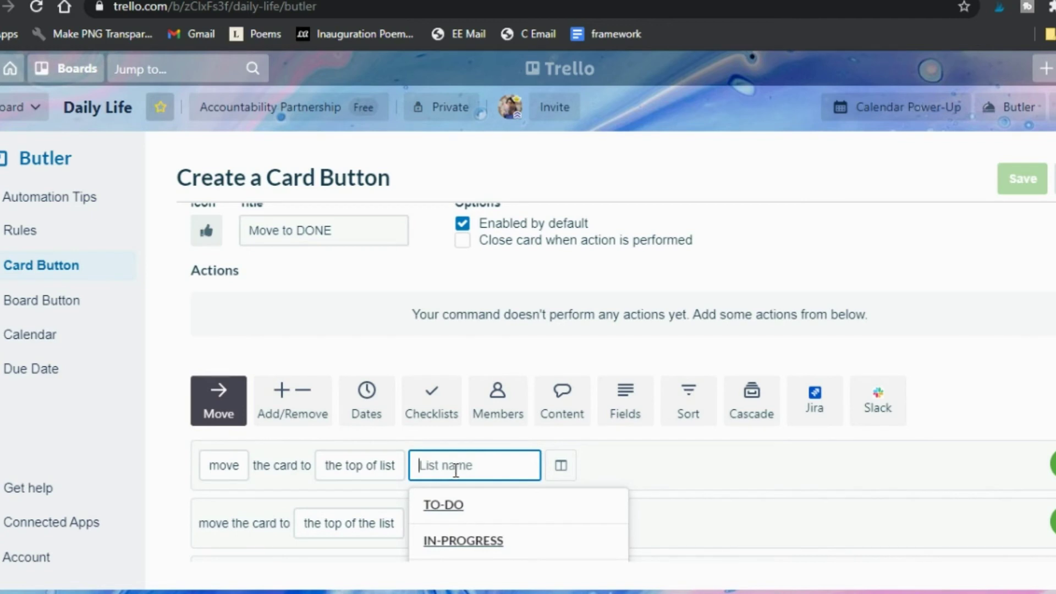
scroll(456, 465, down, 1)
click(447, 474)
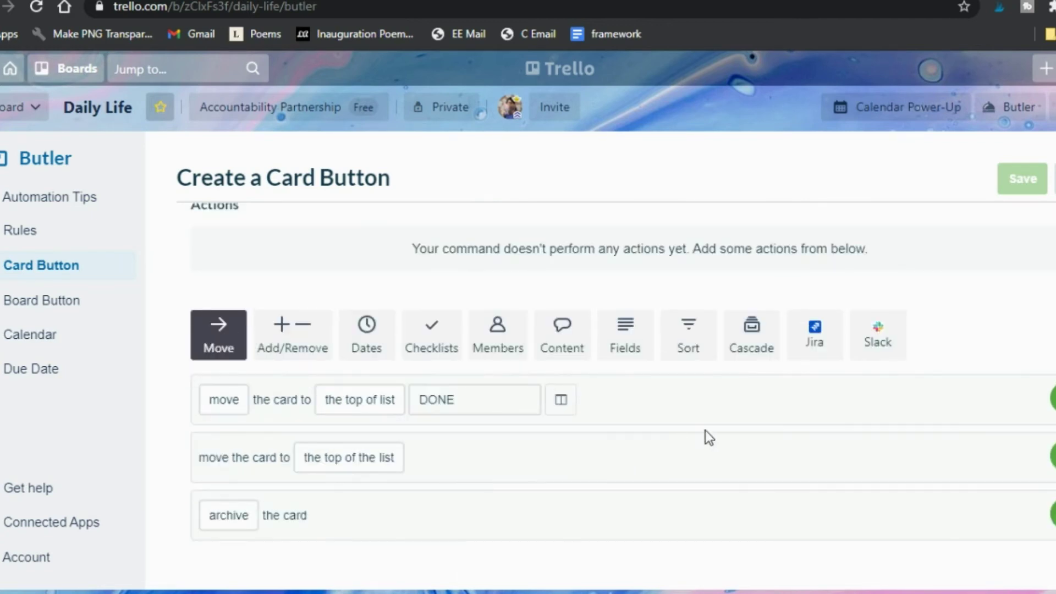
key(Return)
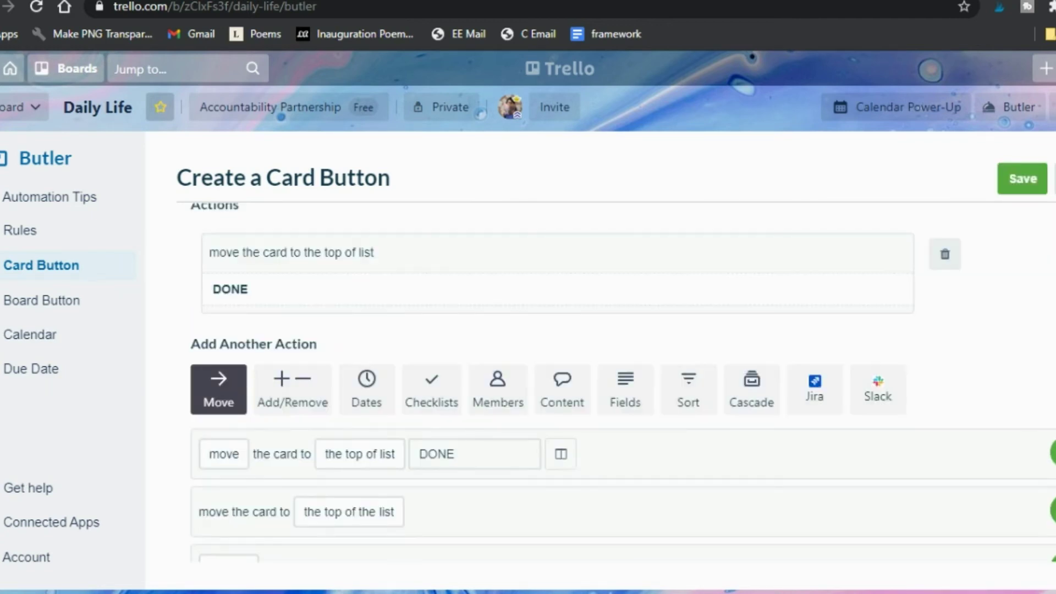
scroll(808, 351, up, 1)
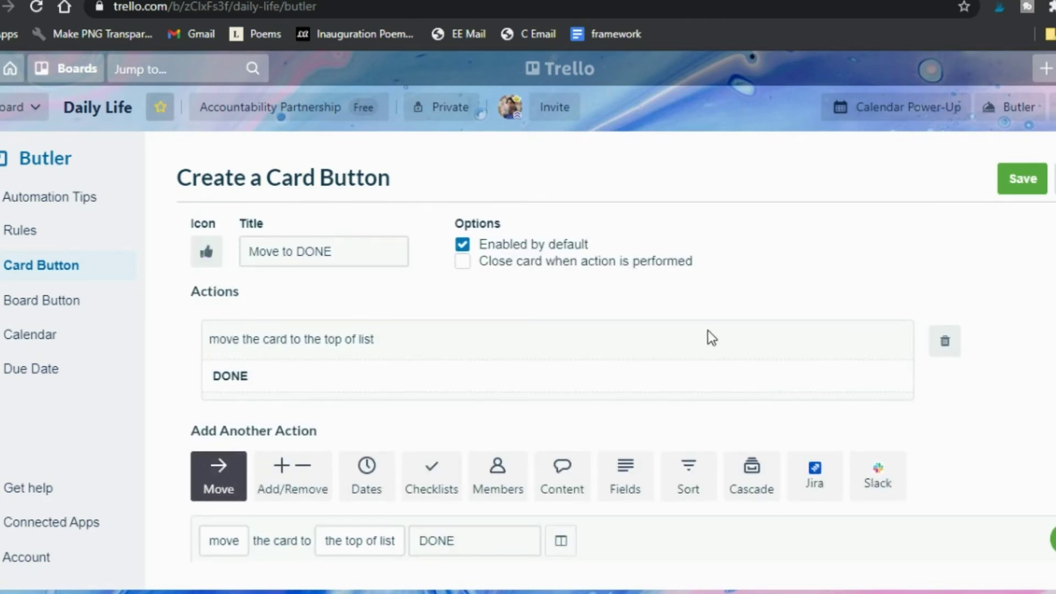
click(1011, 189)
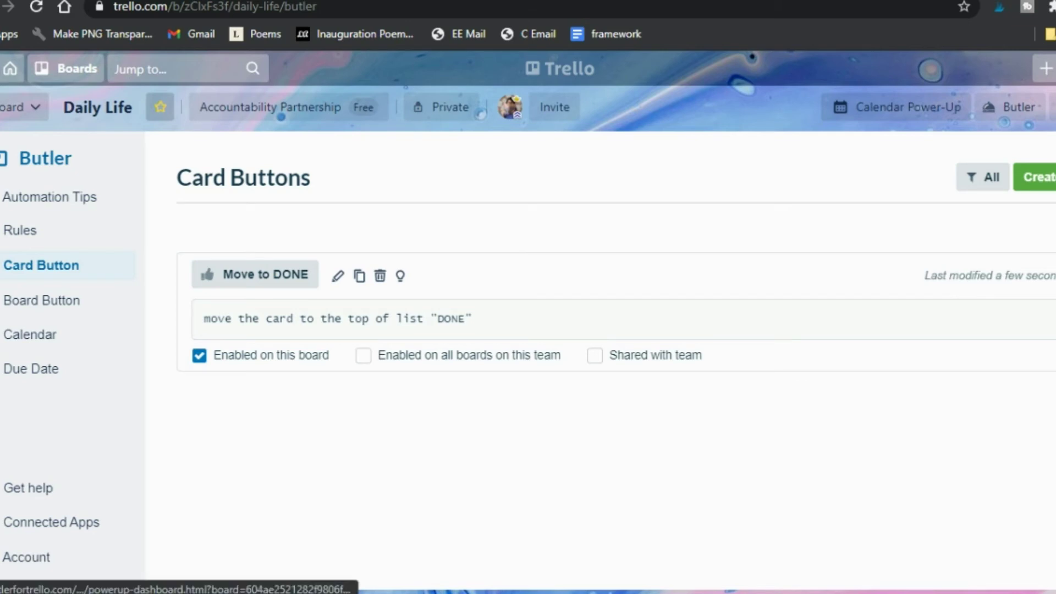
Step: Run the "Move to DONE" button on the "Write Next Blog Post - Trello" card, and move the card back to the TO-DO list
key(Escape)
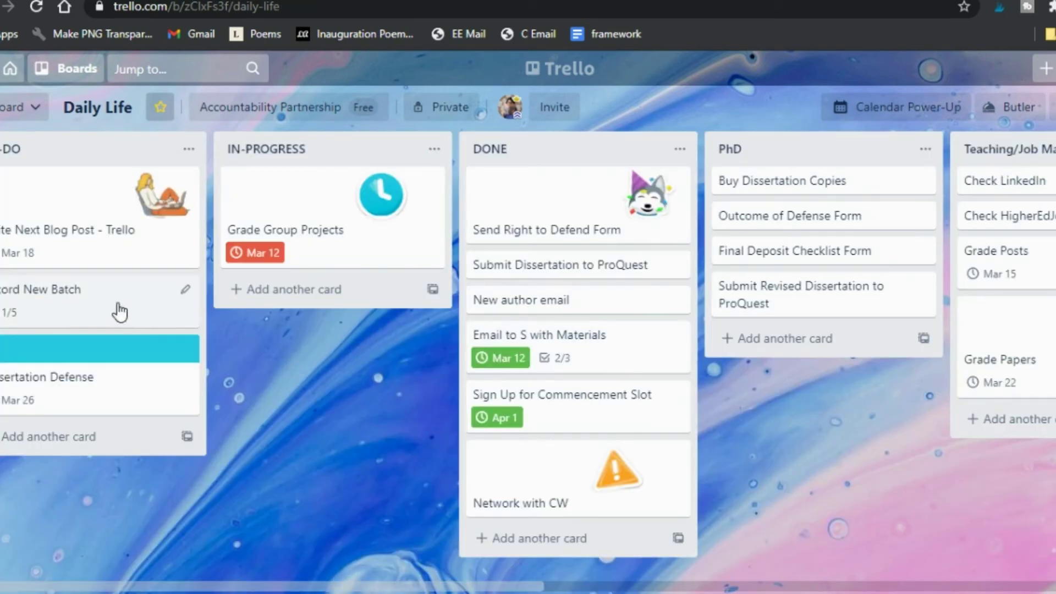
click(91, 247)
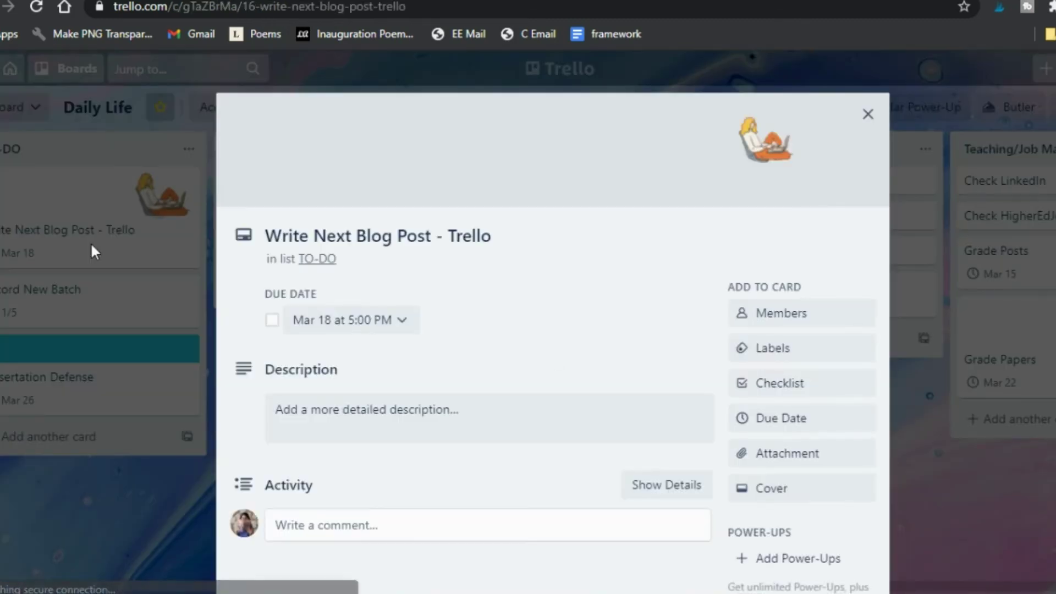
scroll(609, 334, down, 5)
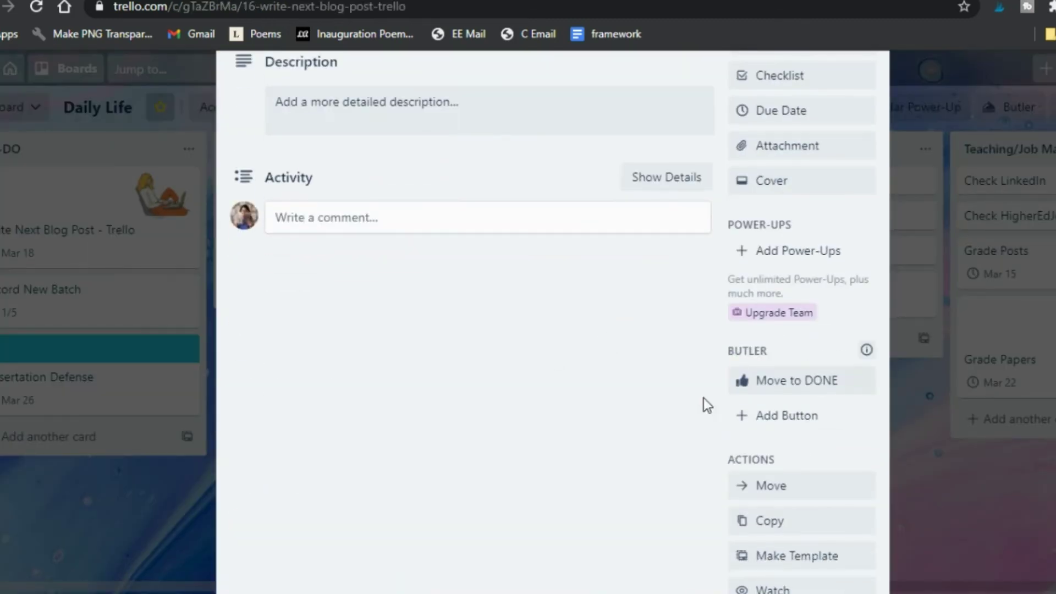
click(792, 384)
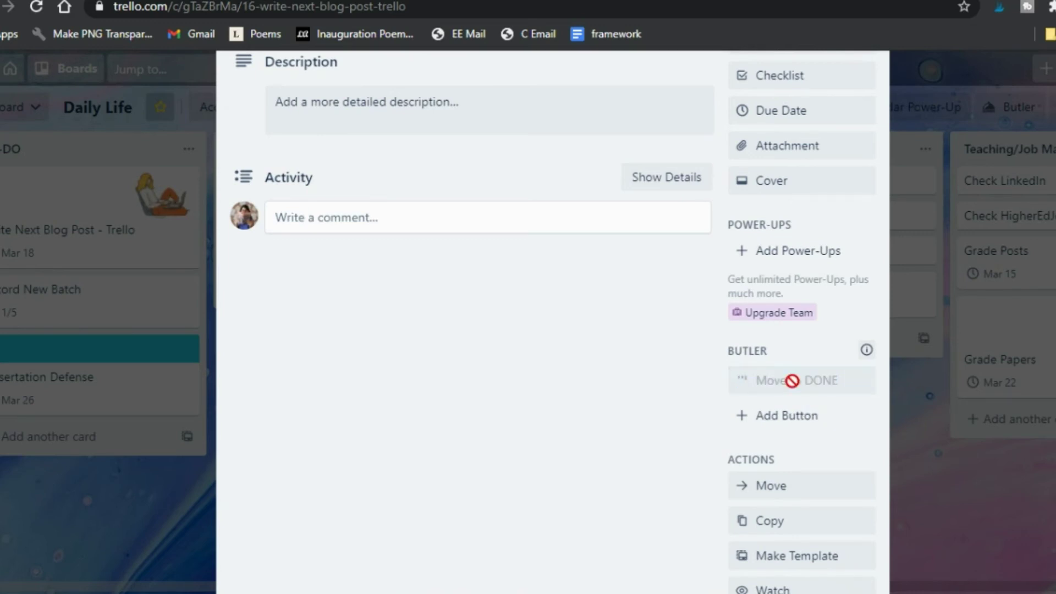
click(867, 92)
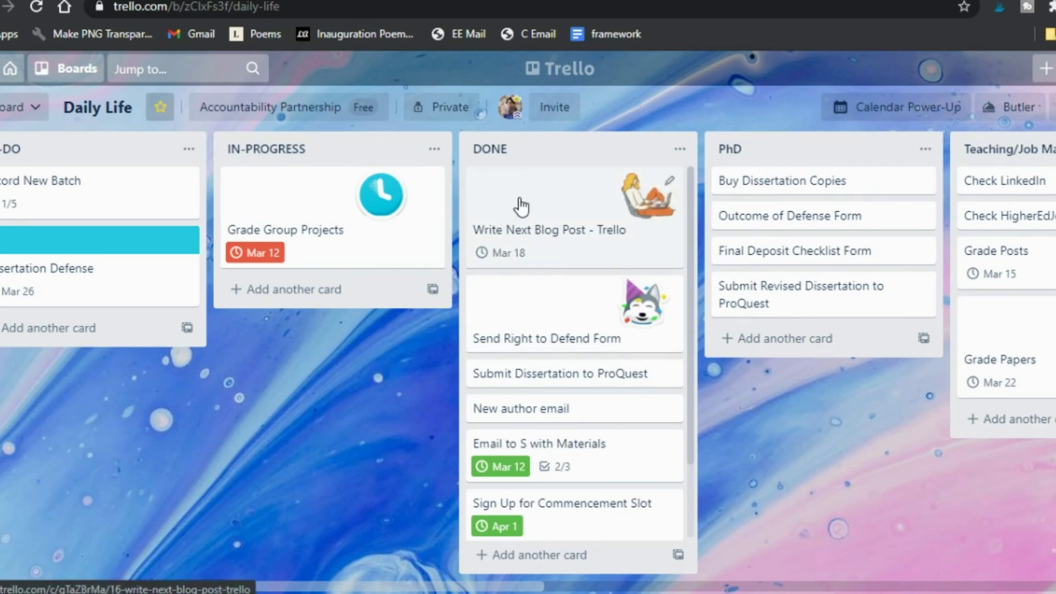
drag(522, 207, 118, 209)
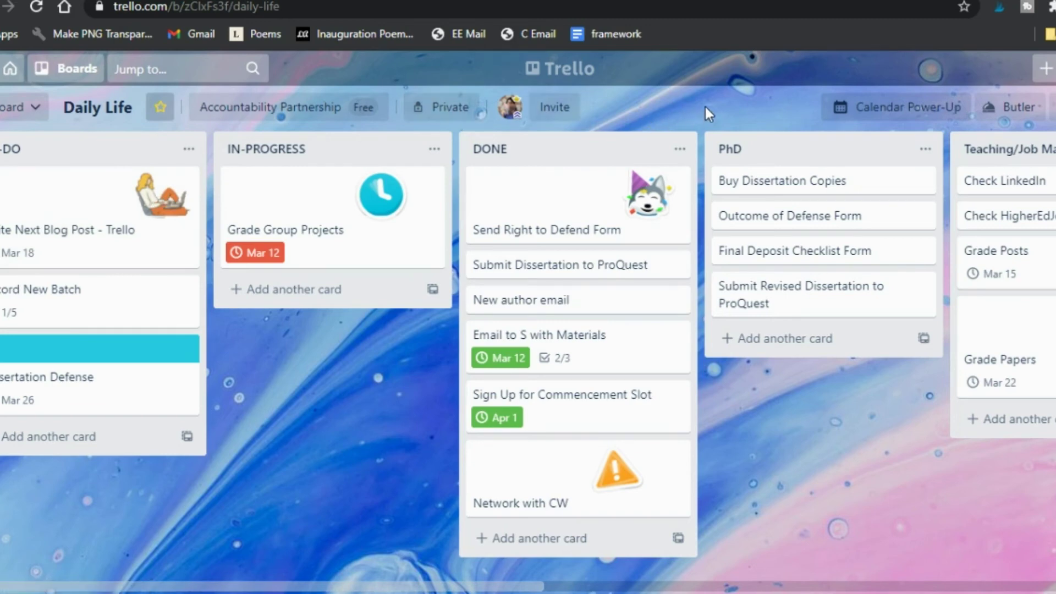
Step: Review the descriptions and example commands on Butler's Board Button, Calendar and Due Date pages
click(1012, 107)
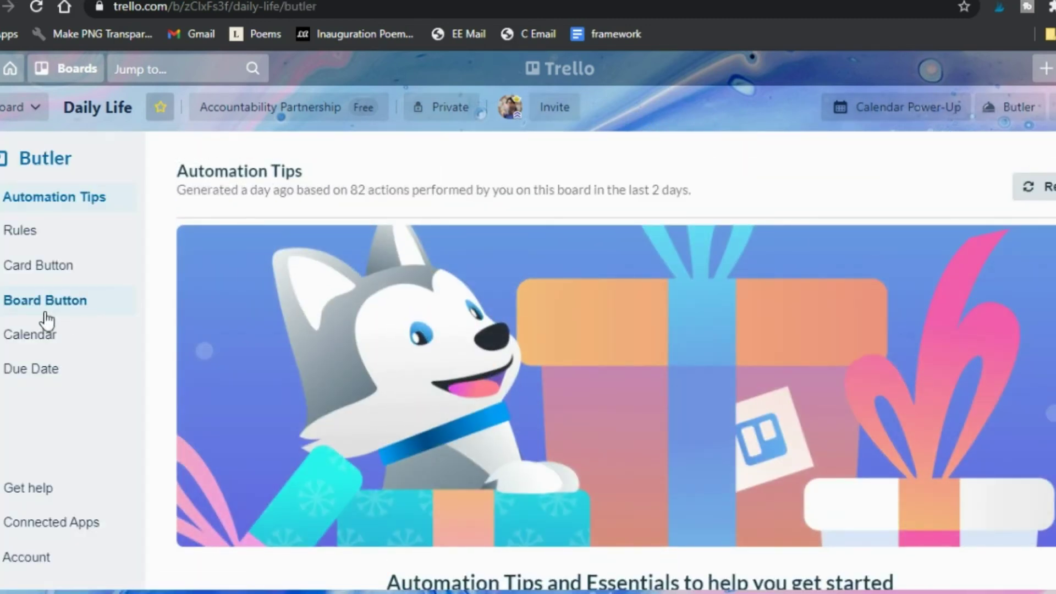
click(46, 308)
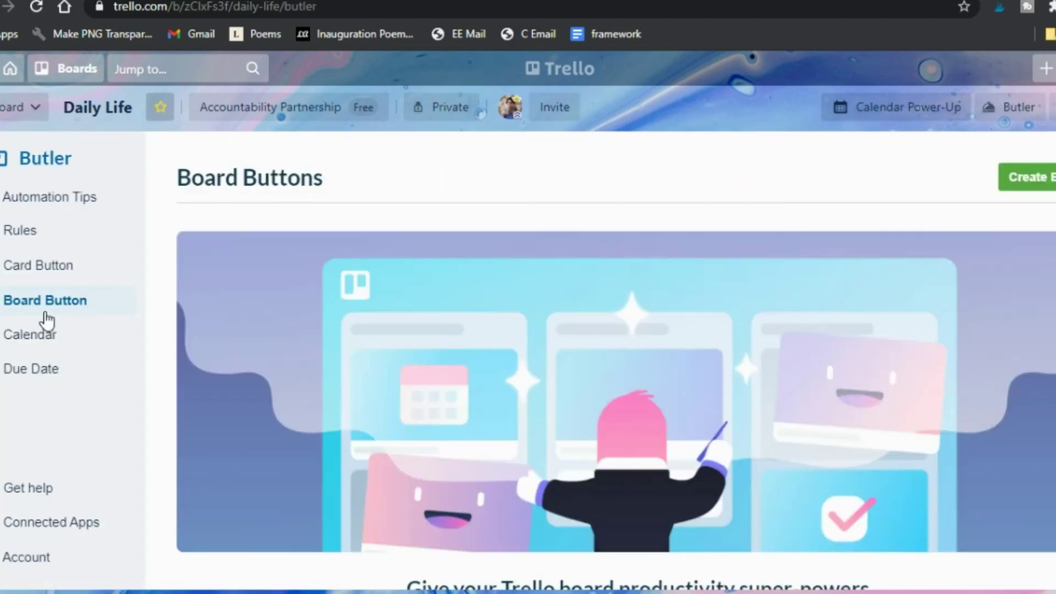
scroll(377, 360, down, 5)
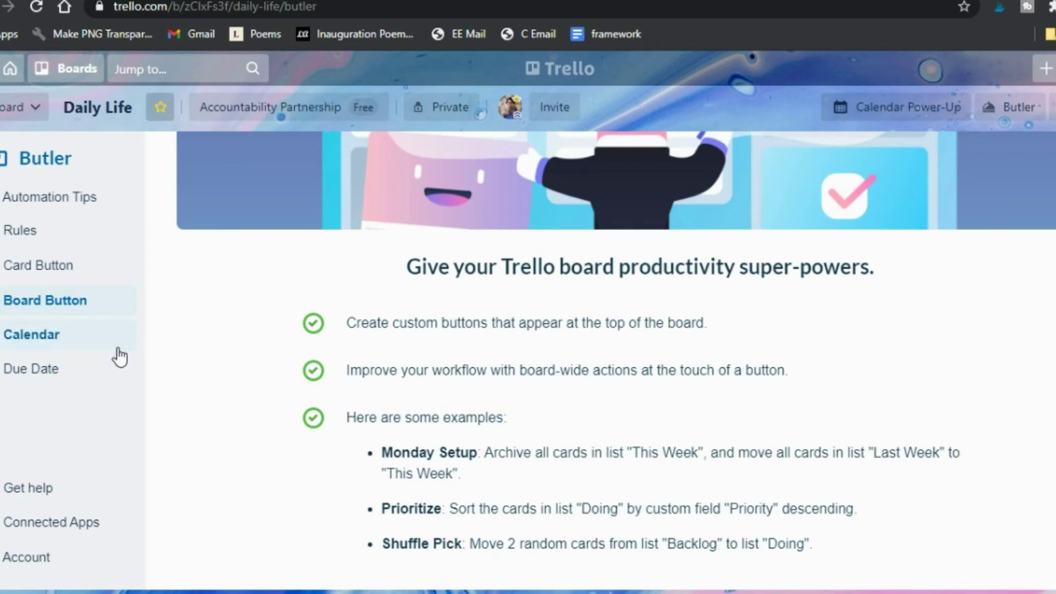
click(19, 344)
scroll(267, 372, down, 5)
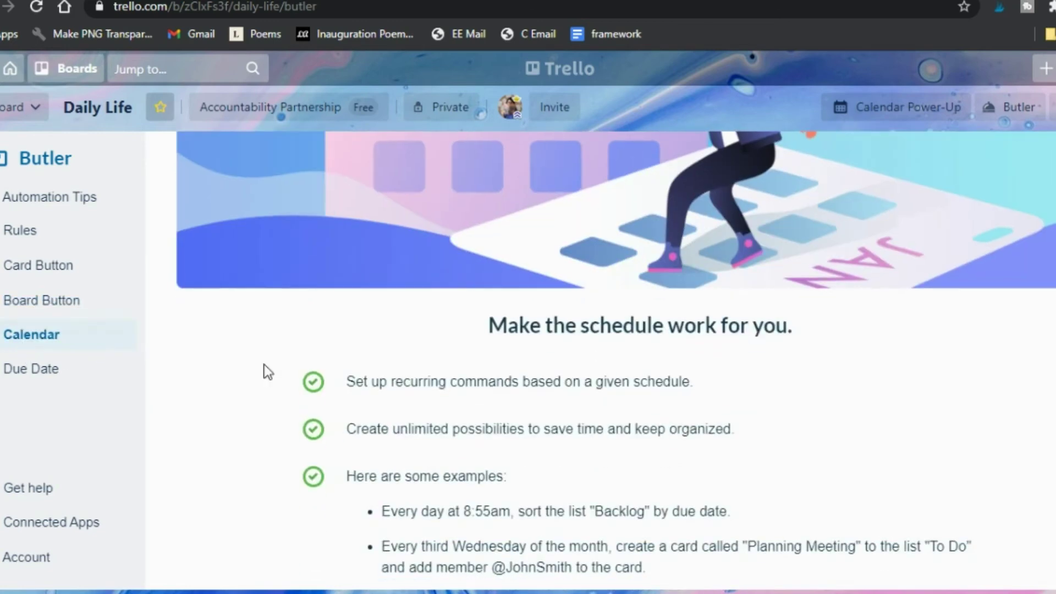
scroll(267, 372, down, 1)
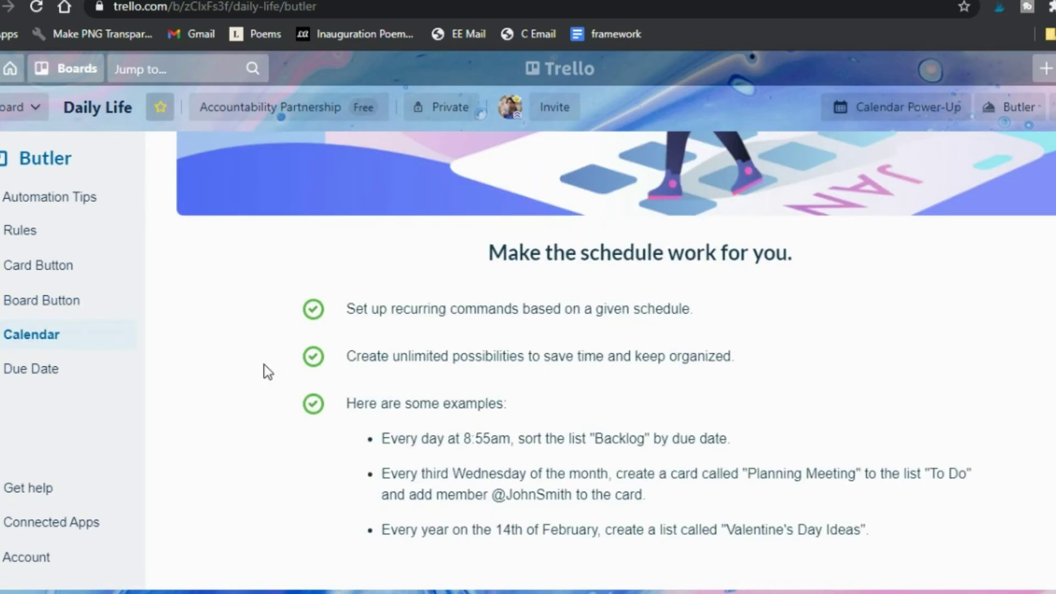
click(55, 369)
scroll(243, 395, down, 4)
scroll(243, 396, down, 1)
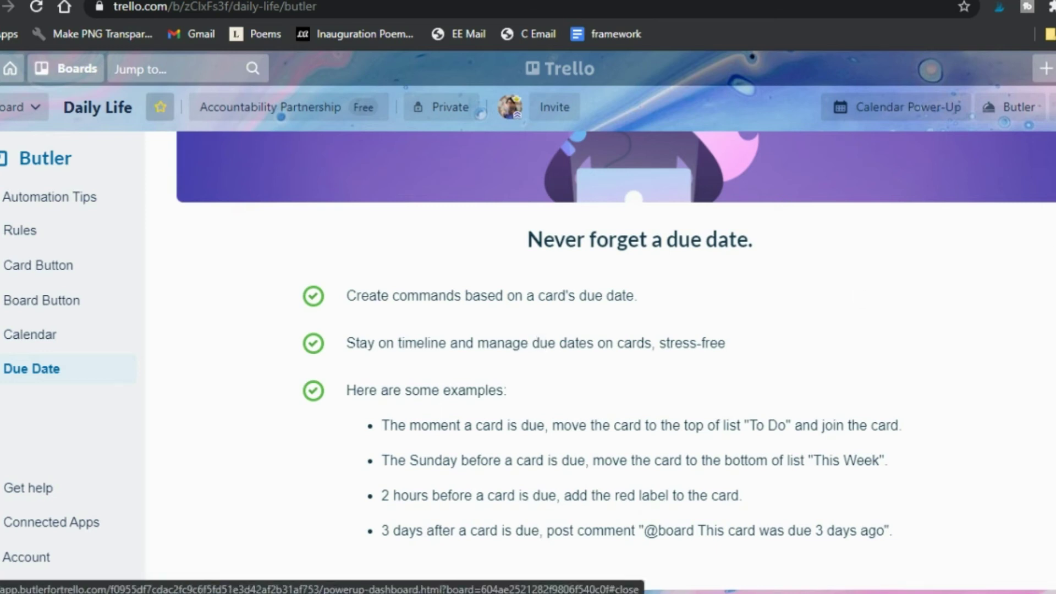
click(1053, 247)
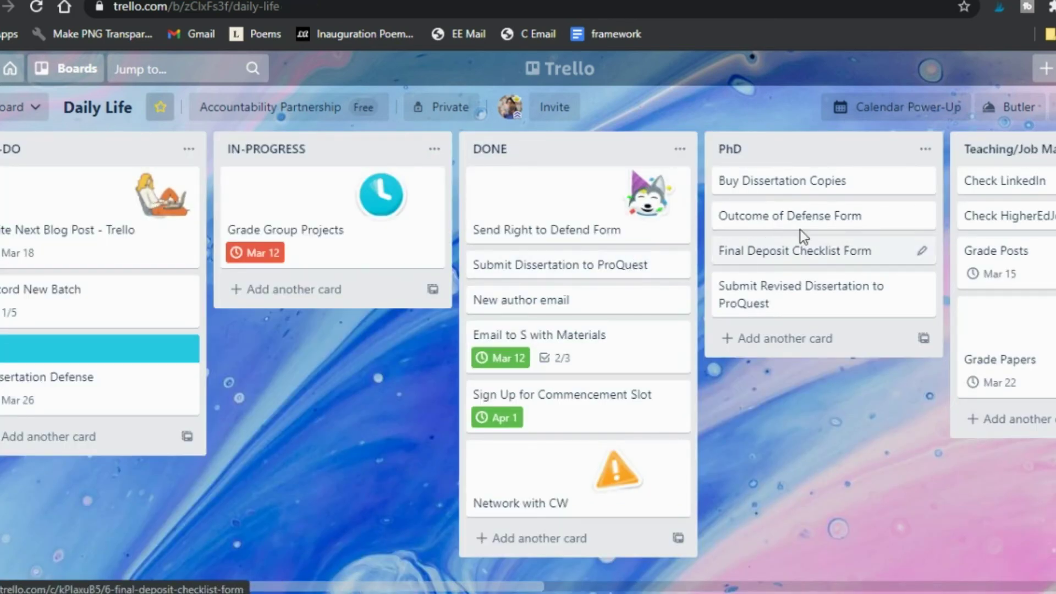
Step: Browse the Power-Ups directory for the Daily Life board, from the featured ones down to the Essential Power-Ups, and close it
click(1051, 106)
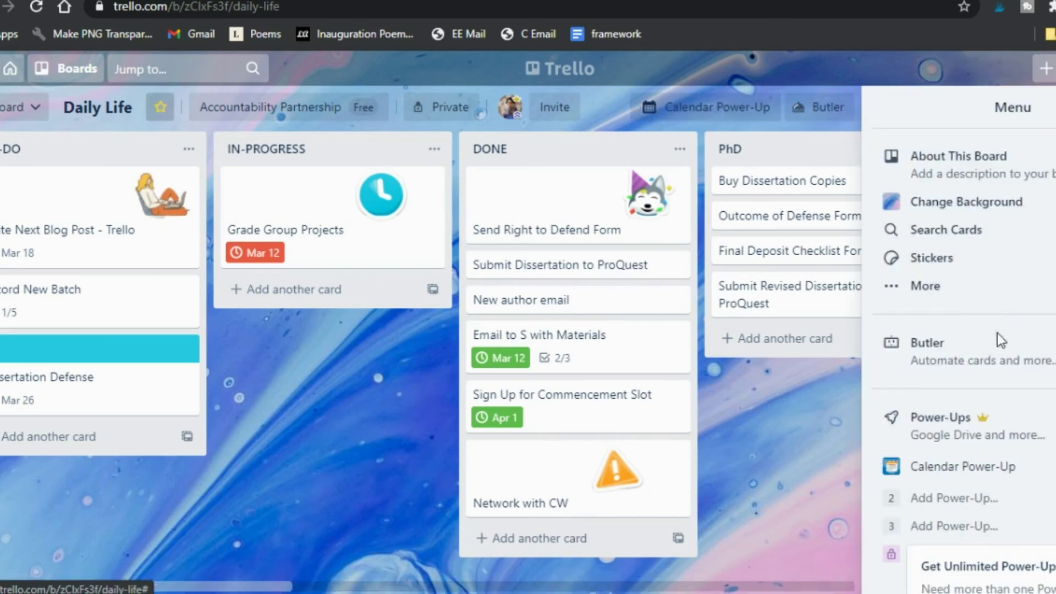
click(933, 500)
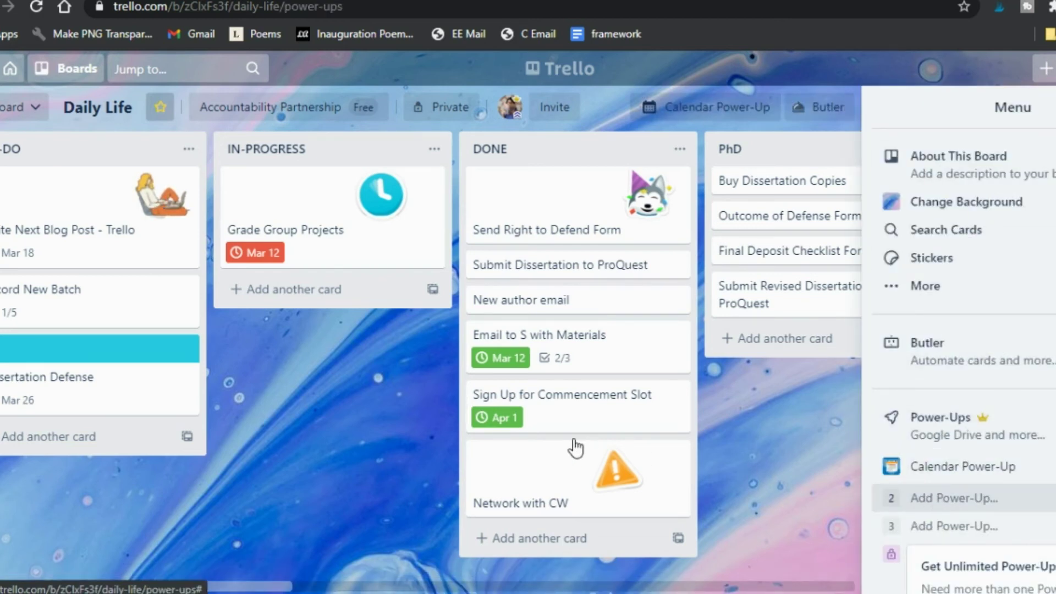
scroll(813, 465, down, 2)
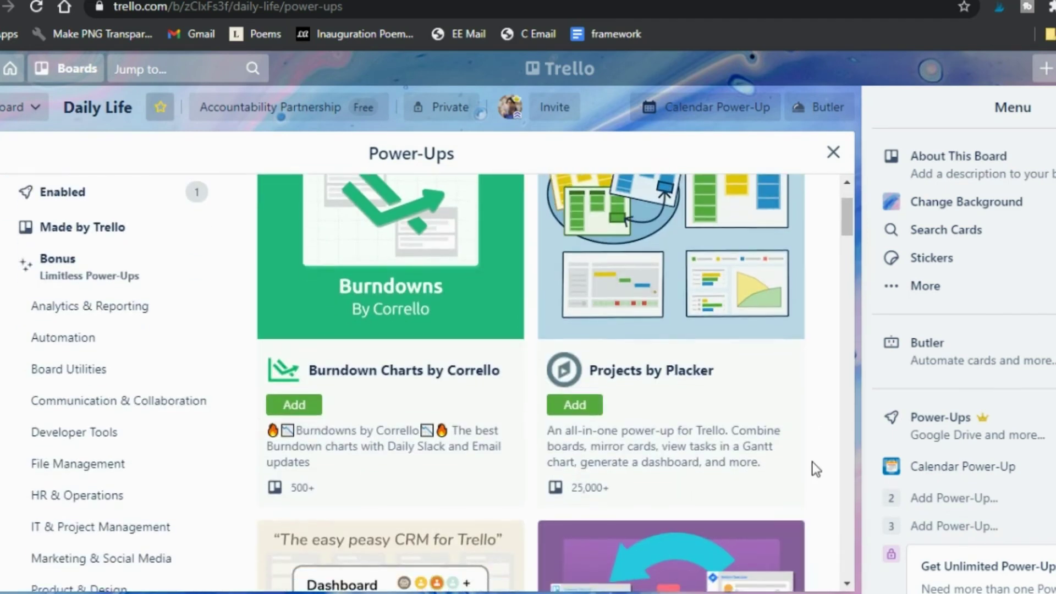
scroll(813, 469, down, 6)
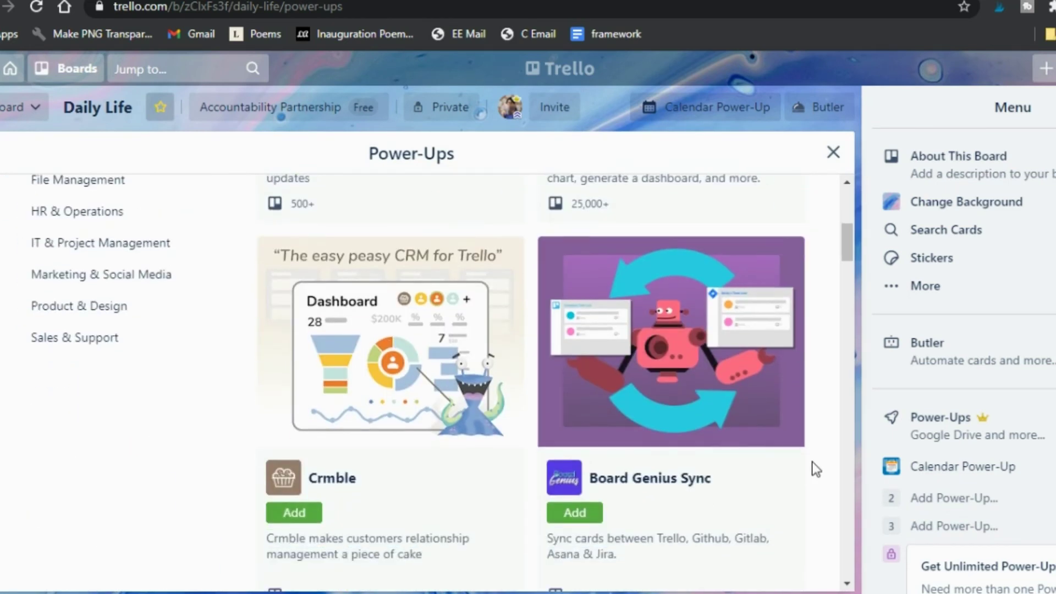
scroll(812, 466, down, 3)
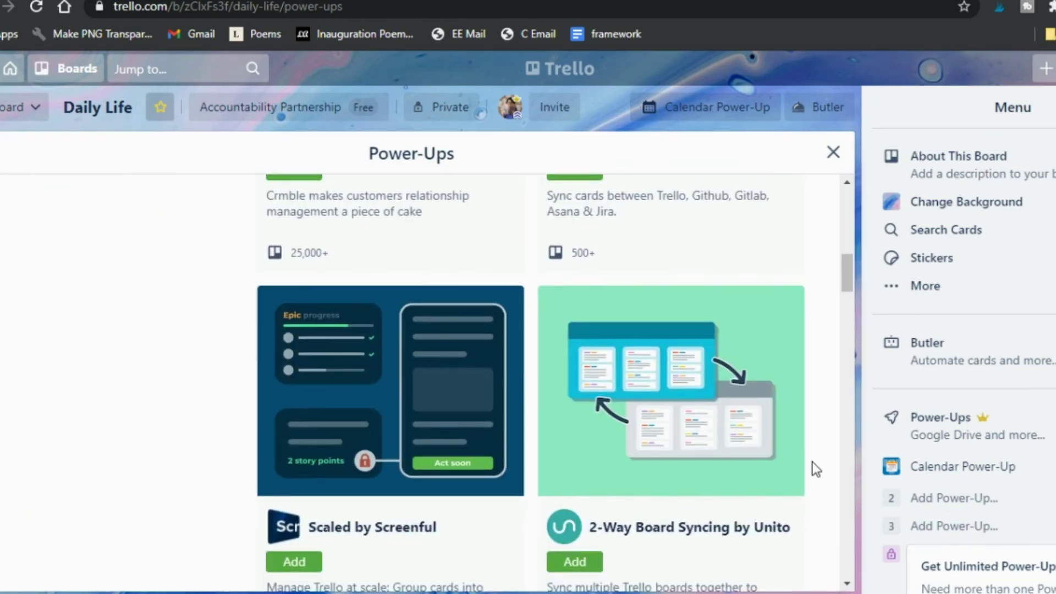
scroll(811, 461, down, 2)
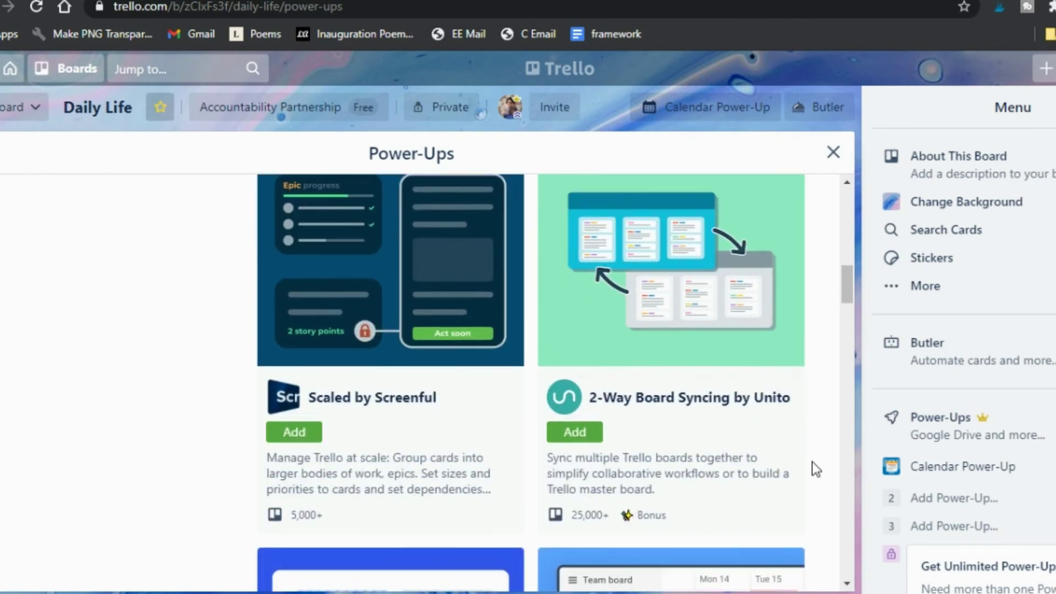
scroll(813, 462, down, 18)
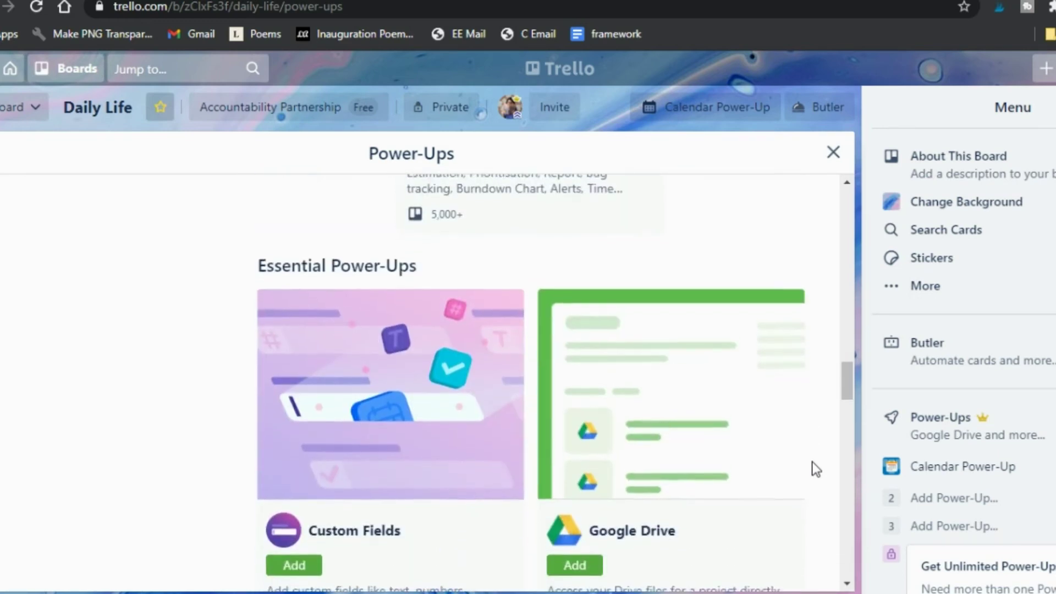
scroll(812, 461, down, 2)
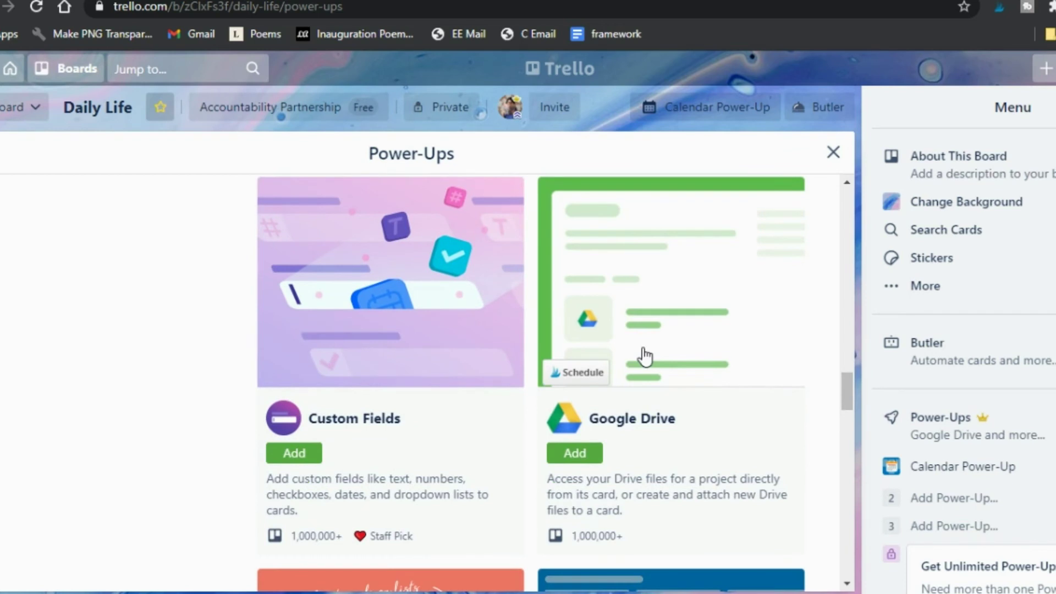
scroll(826, 352, down, 2)
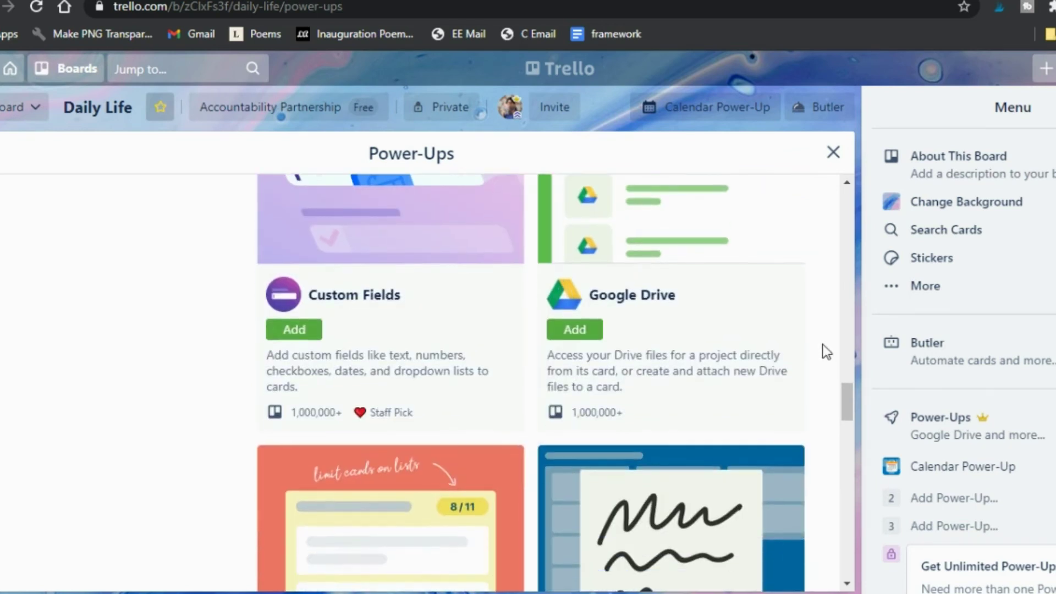
scroll(826, 352, down, 2)
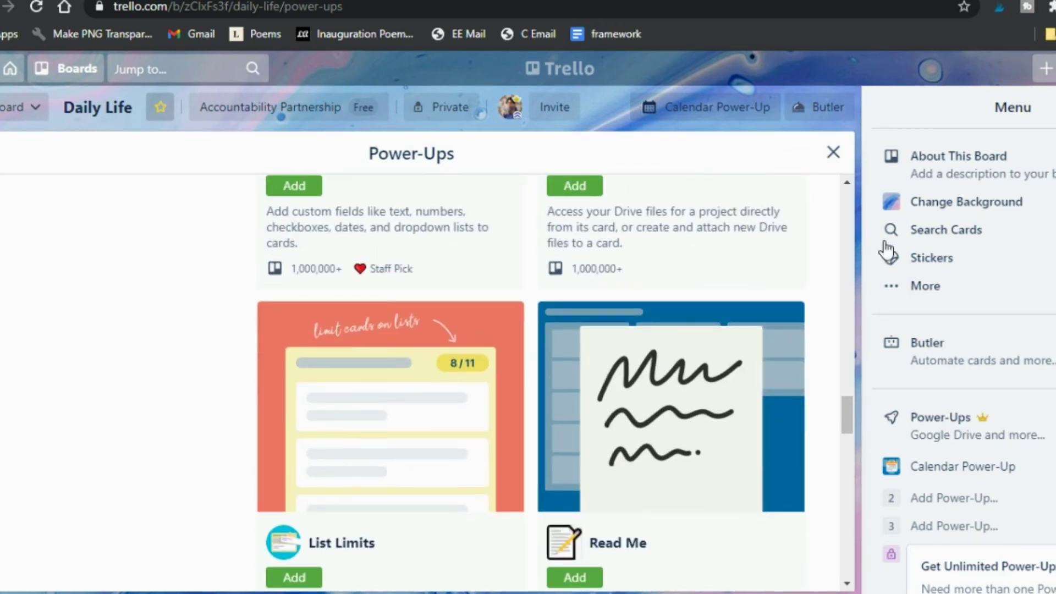
click(832, 151)
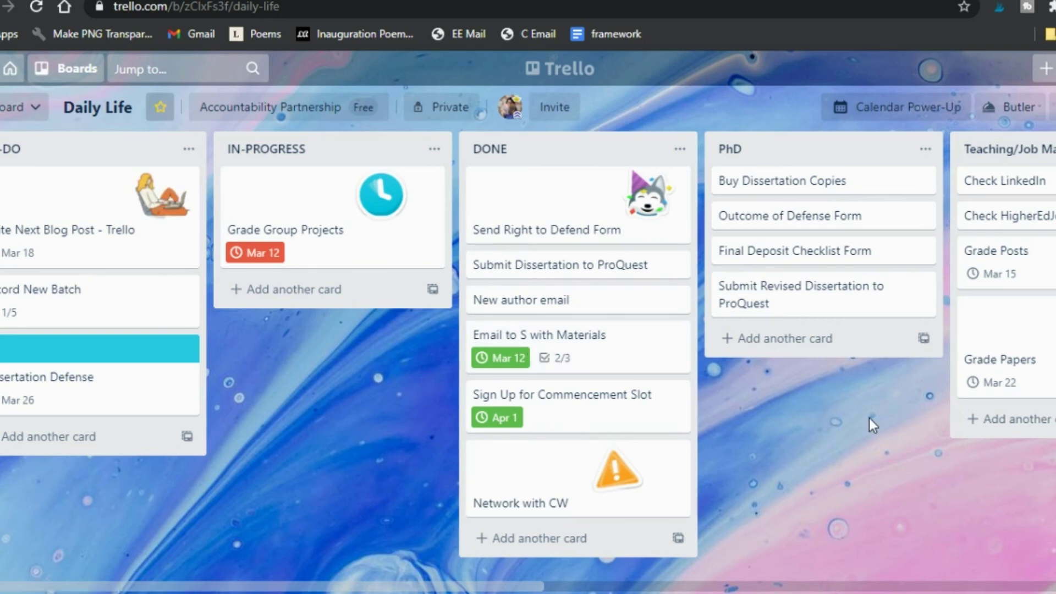
Step: View the board's due cards in the Calendar Power-Up's March 2021 month view
click(863, 113)
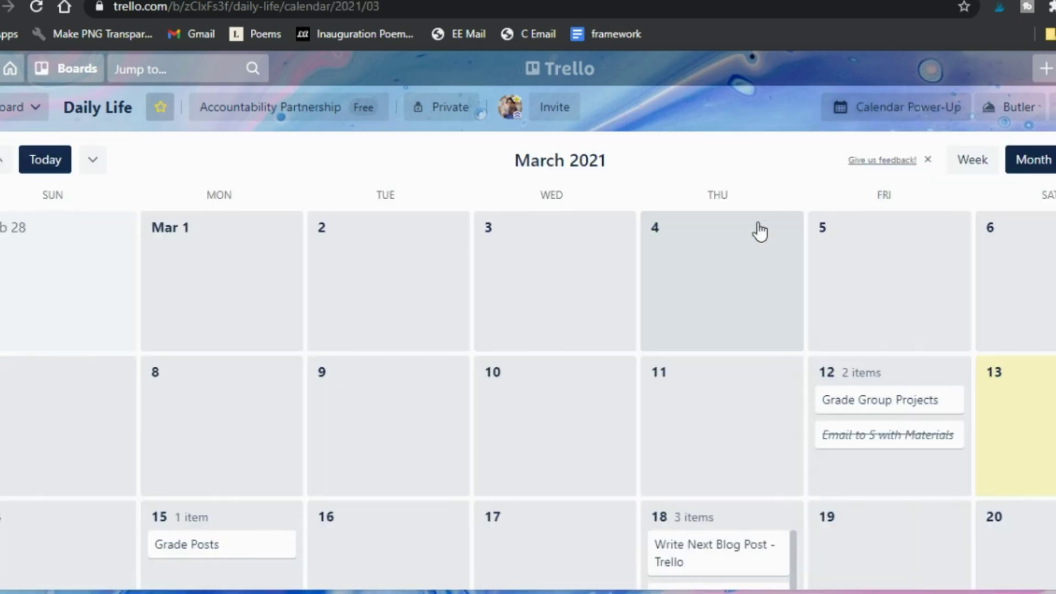
scroll(759, 230, down, 5)
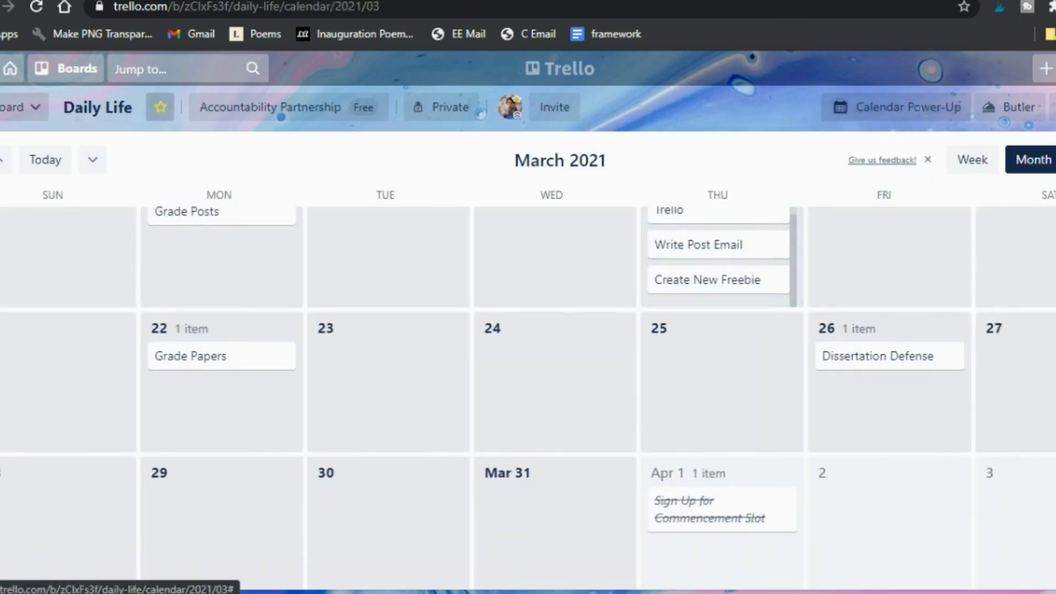
click(1048, 160)
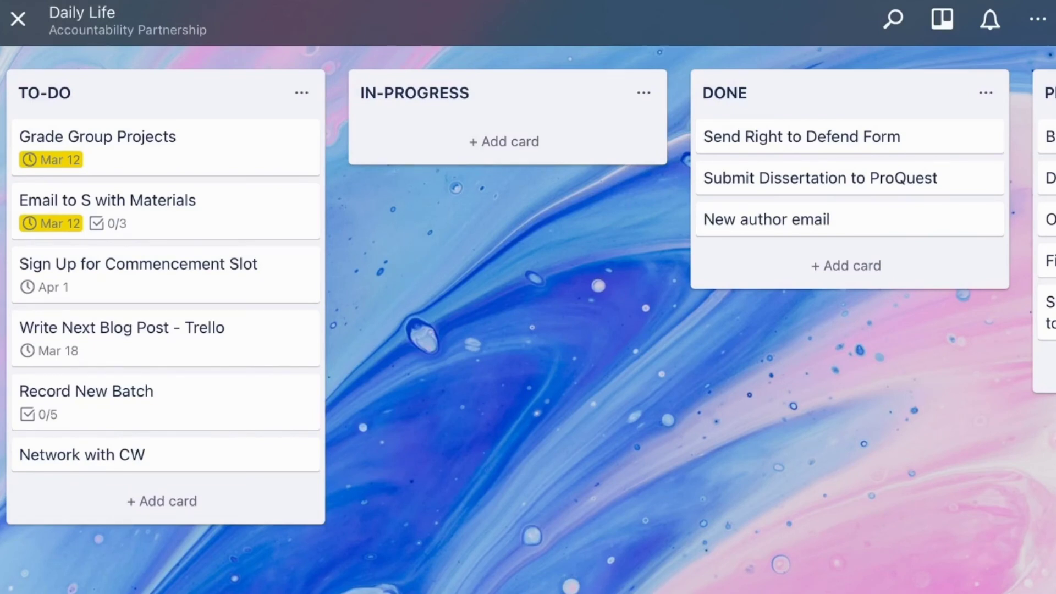
Step: In the Trello mobile app, look across the Daily Life board's lists and review the photo sources for a custom board background
scroll(528, 231, right, 10)
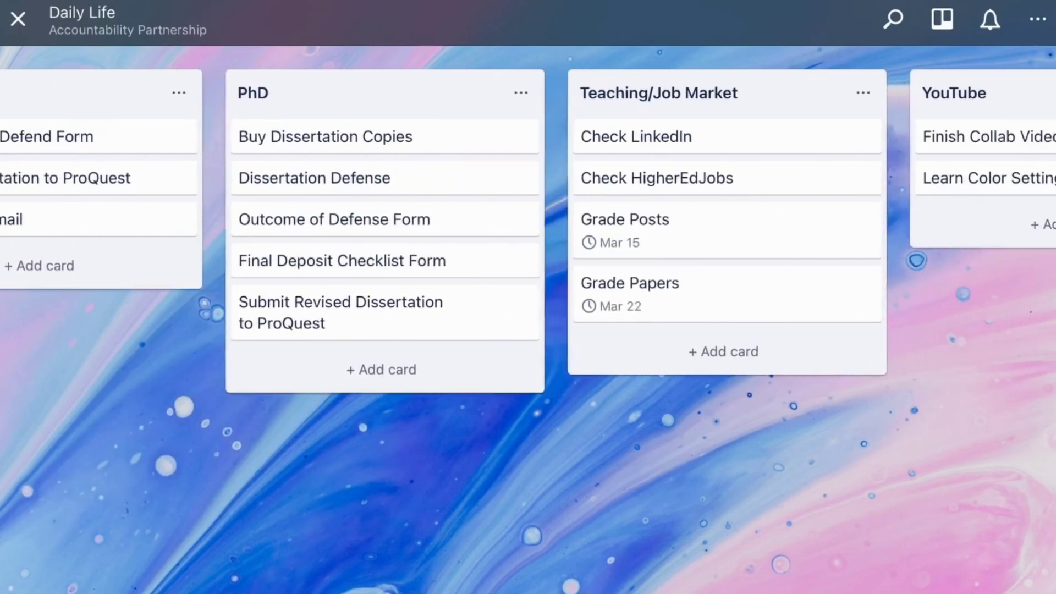
scroll(528, 231, left, 10)
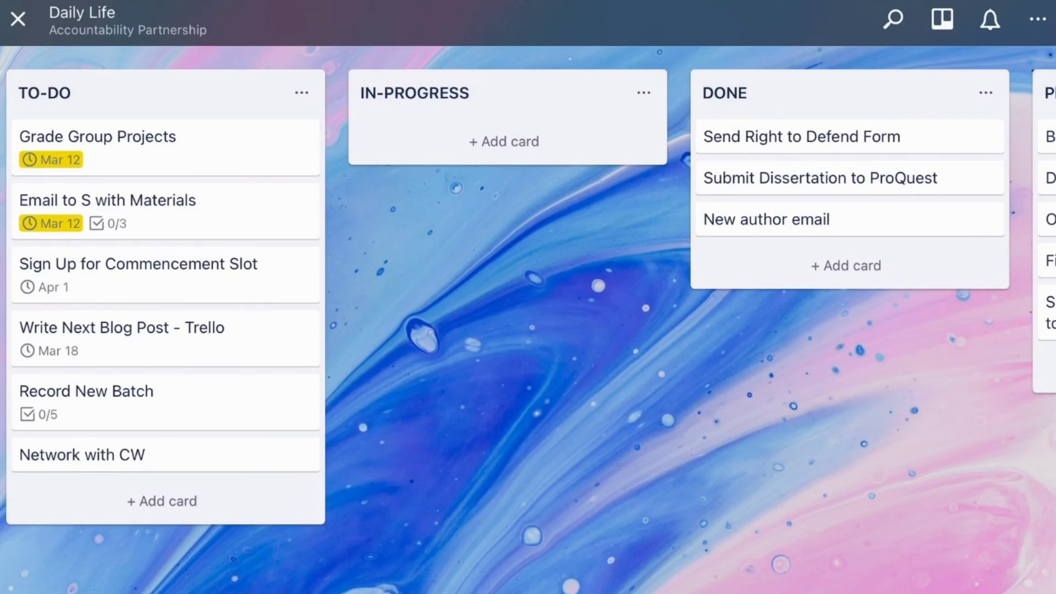
click(1037, 19)
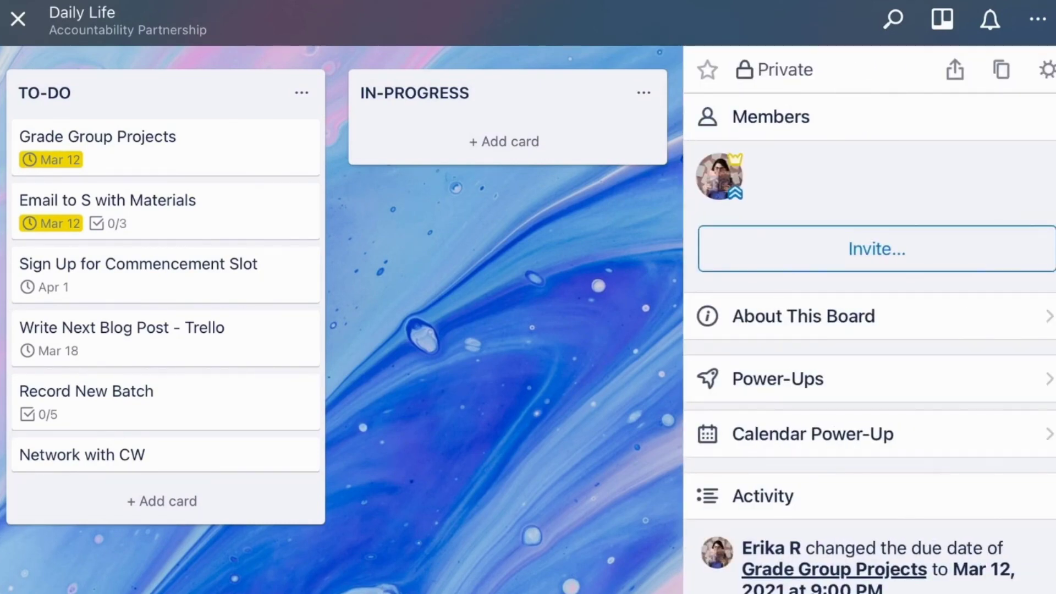
click(1047, 69)
click(308, 266)
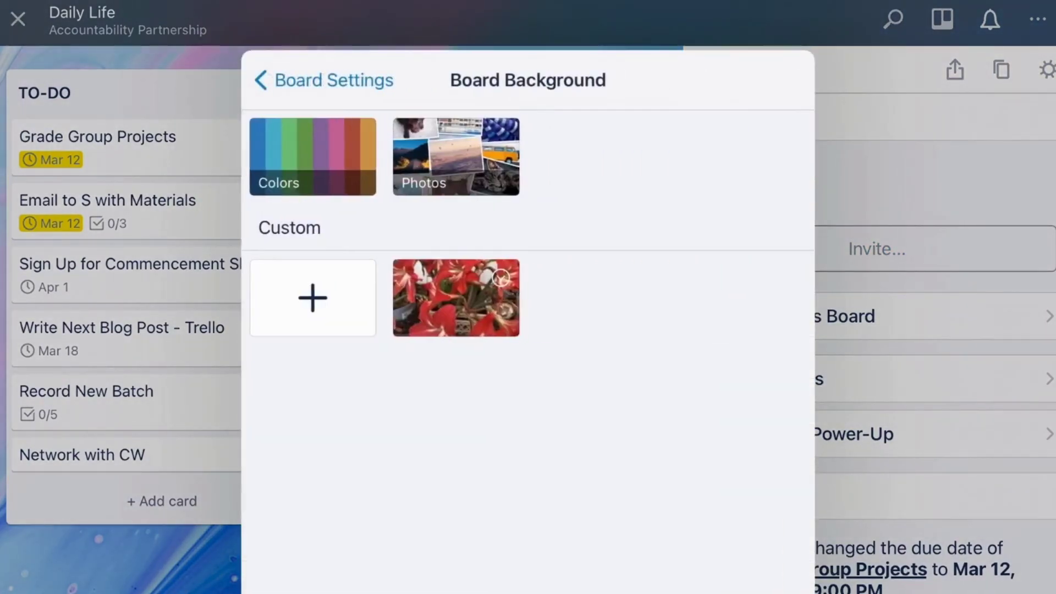
click(312, 297)
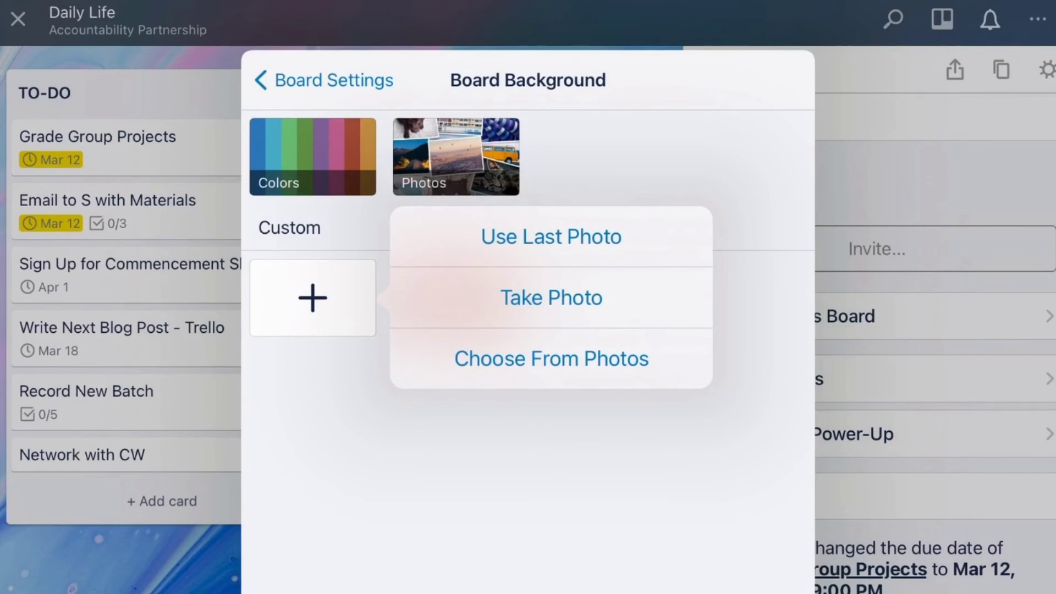
click(551, 236)
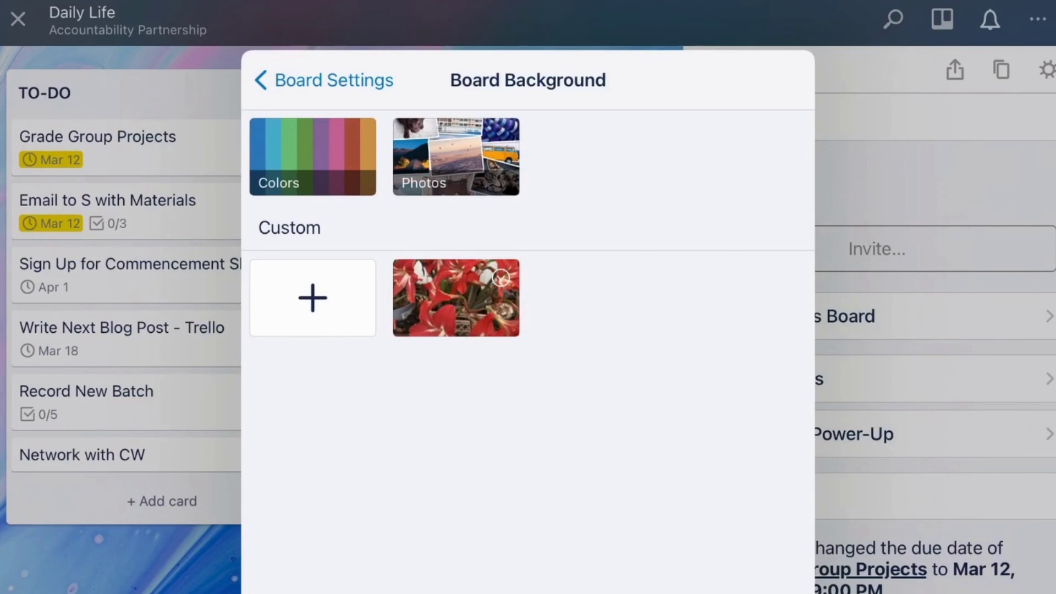
click(324, 80)
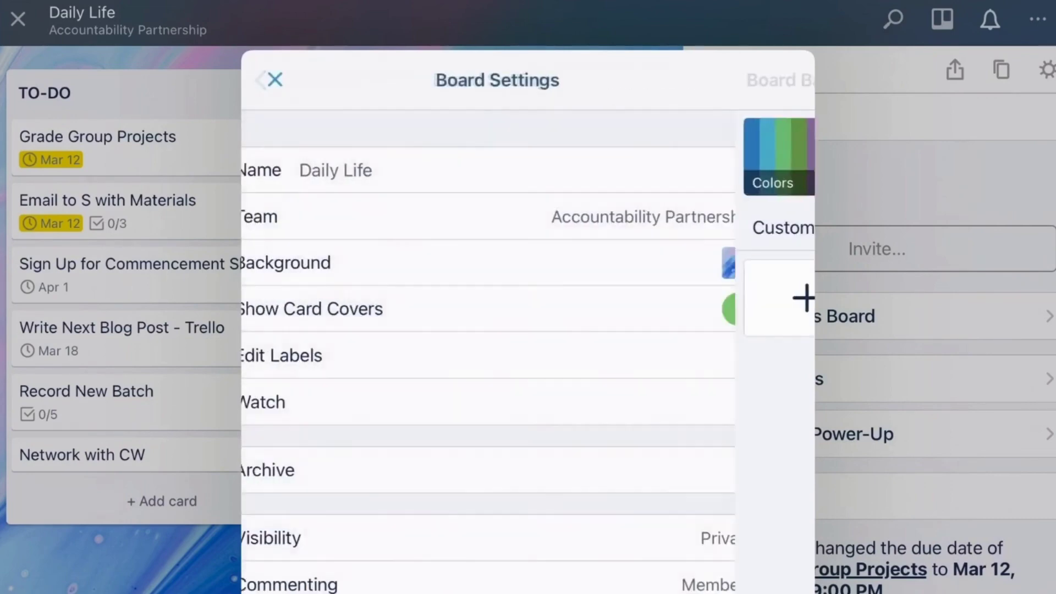
click(274, 78)
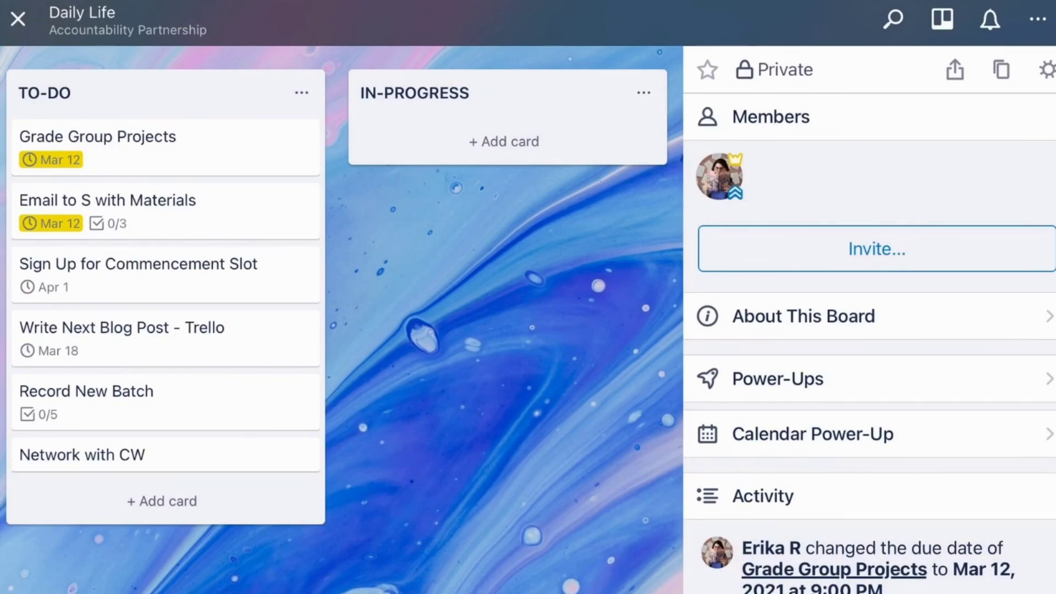
Step: Review the Power-Ups available for the board in the mobile app, including Card Aging, Custom Fields and List Limits
click(778, 379)
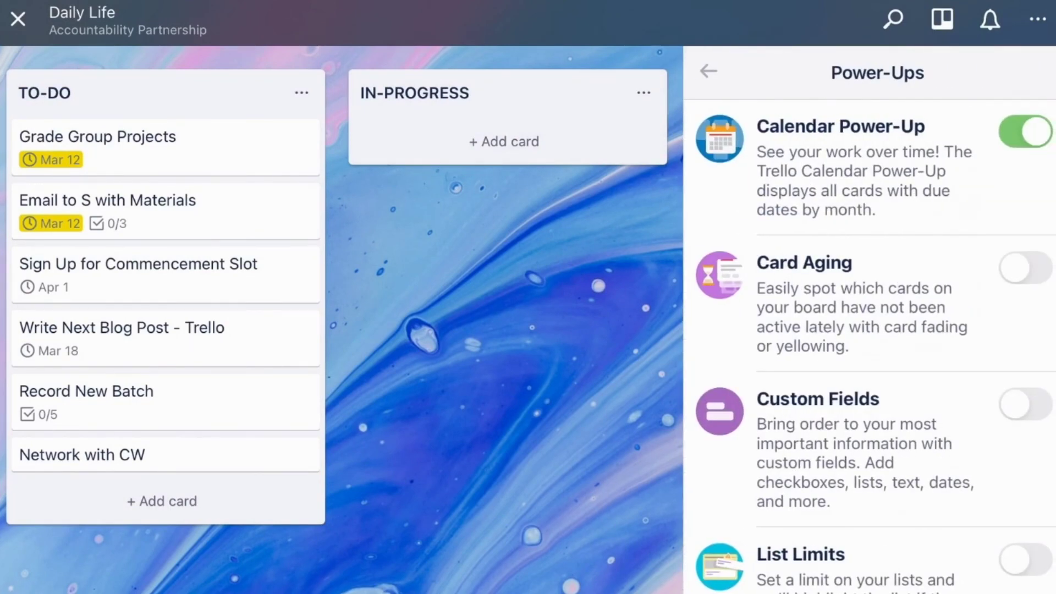
scroll(869, 347, down, 2)
scroll(869, 346, up, 2)
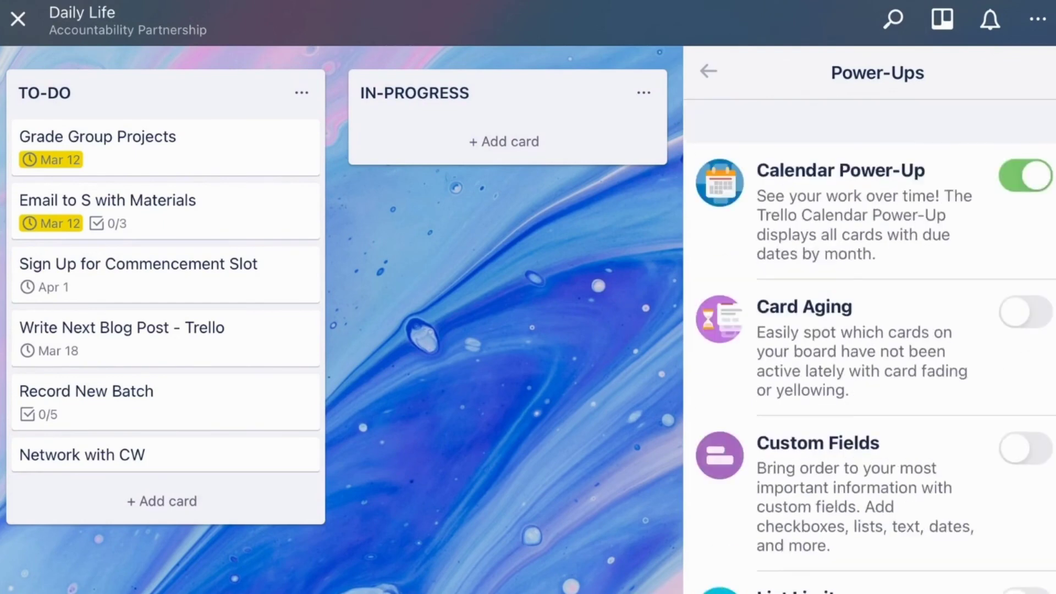
scroll(869, 347, down, 3)
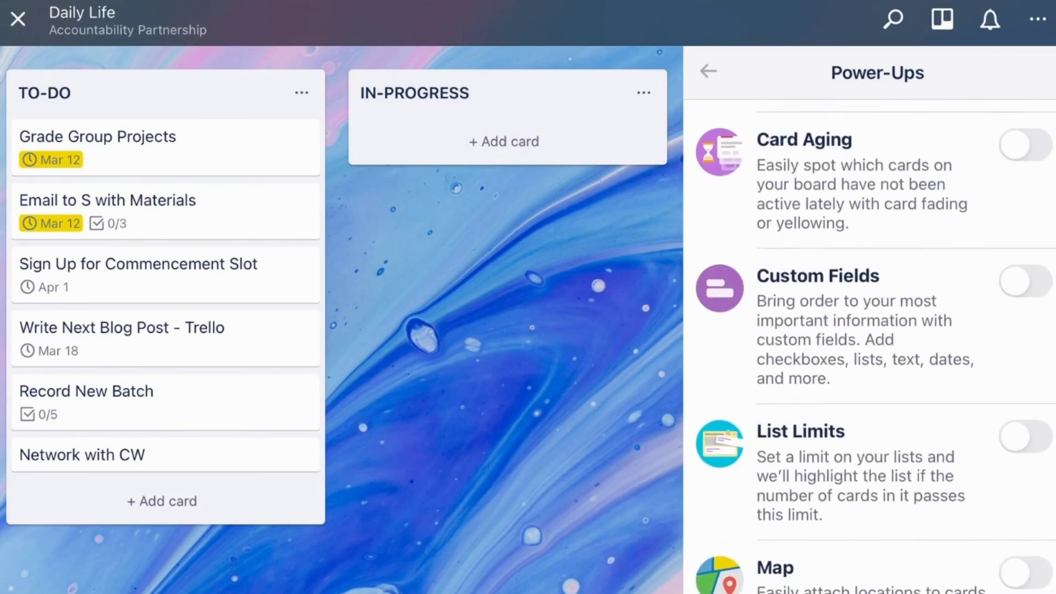
scroll(869, 346, up, 1)
scroll(869, 346, up, 2)
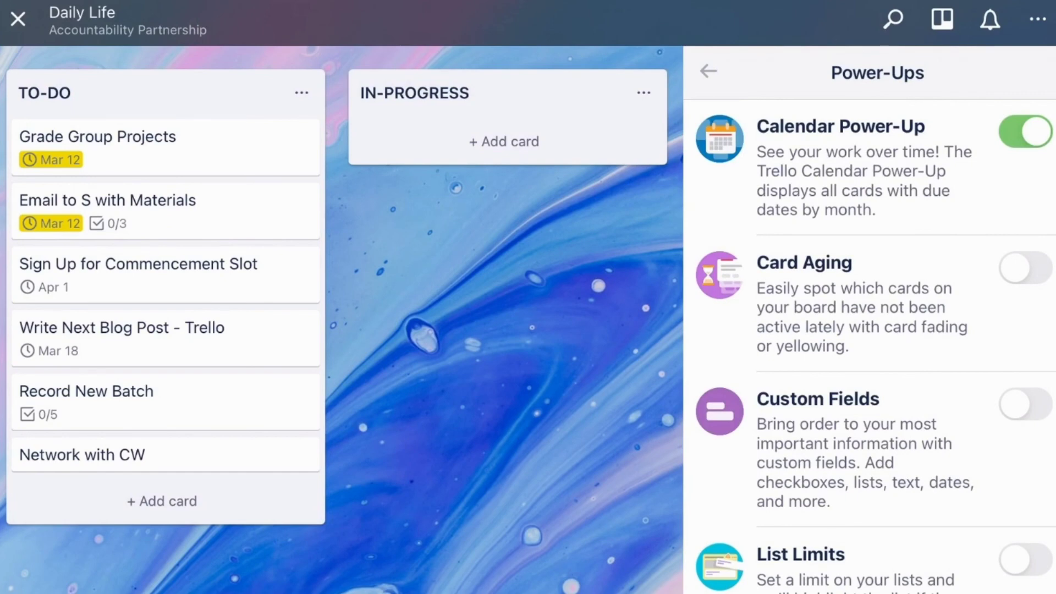
click(709, 71)
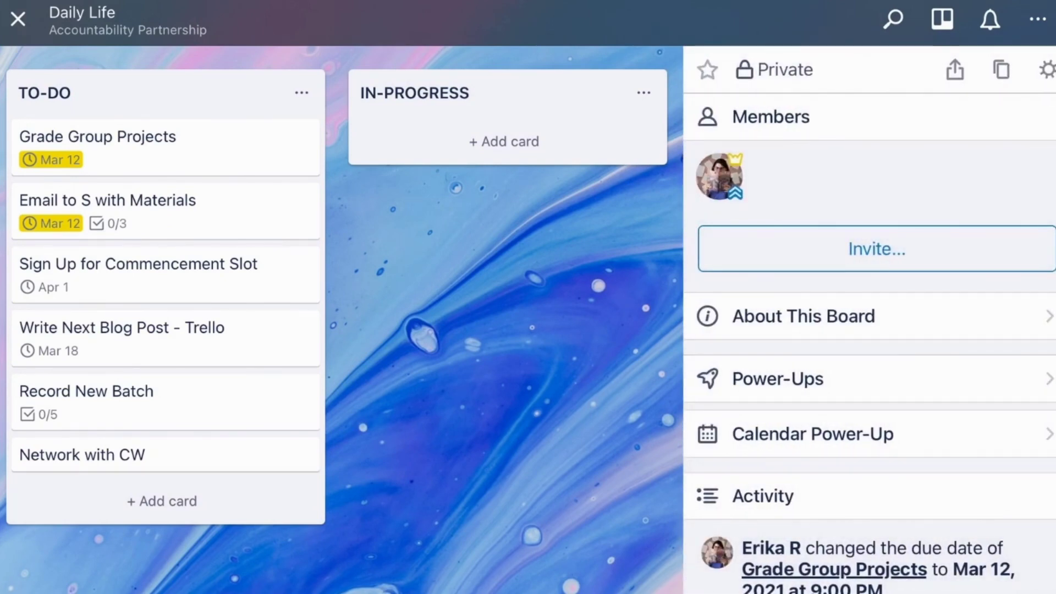
Step: Open the Calendar Power-Up in the mobile app and look through the upcoming due cards for March 2021
click(813, 434)
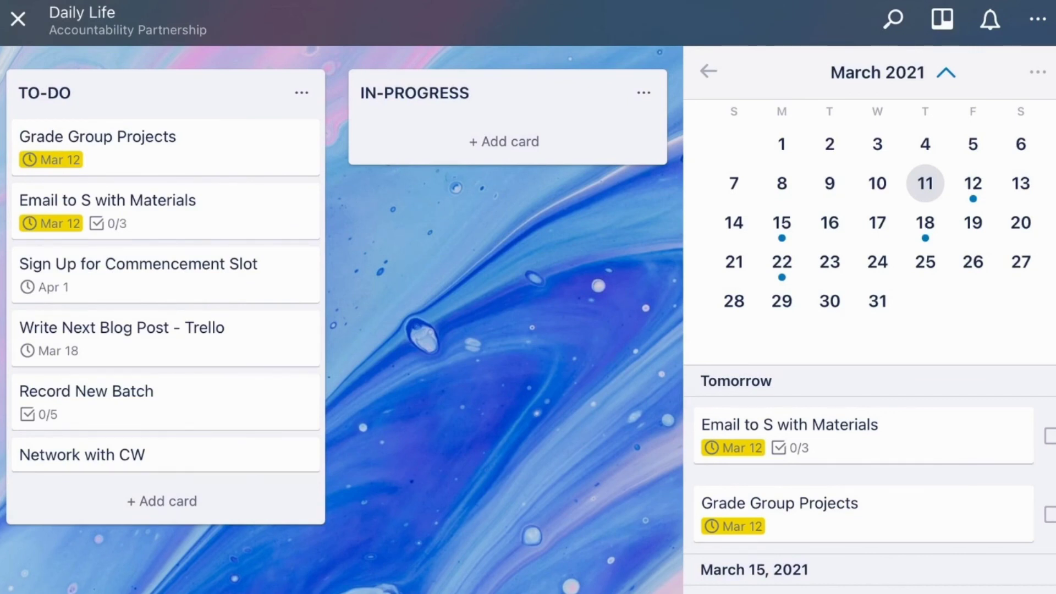
scroll(869, 479, down, 10)
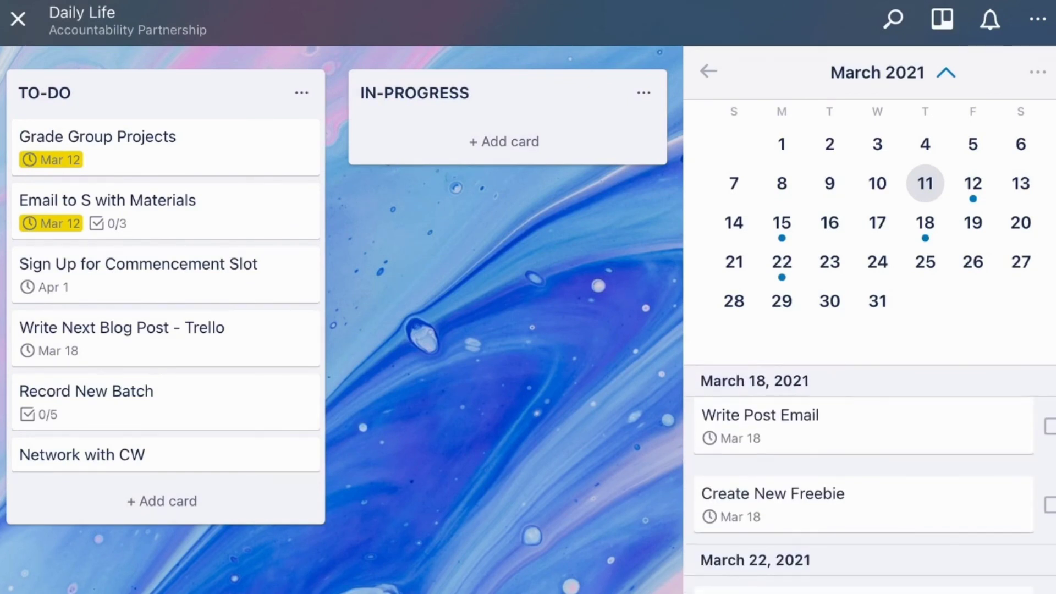
scroll(869, 478, up, 8)
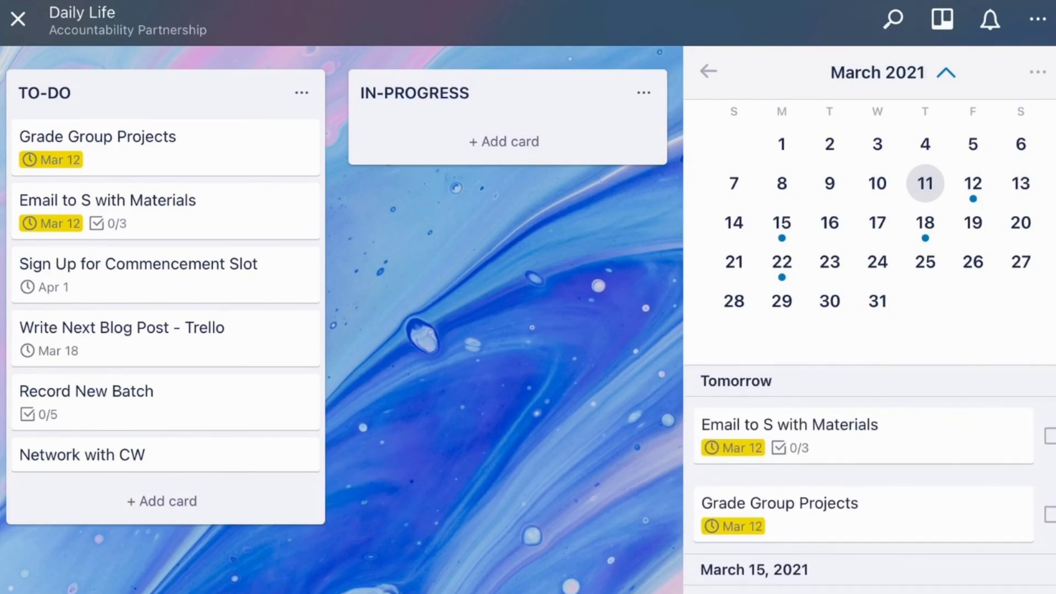